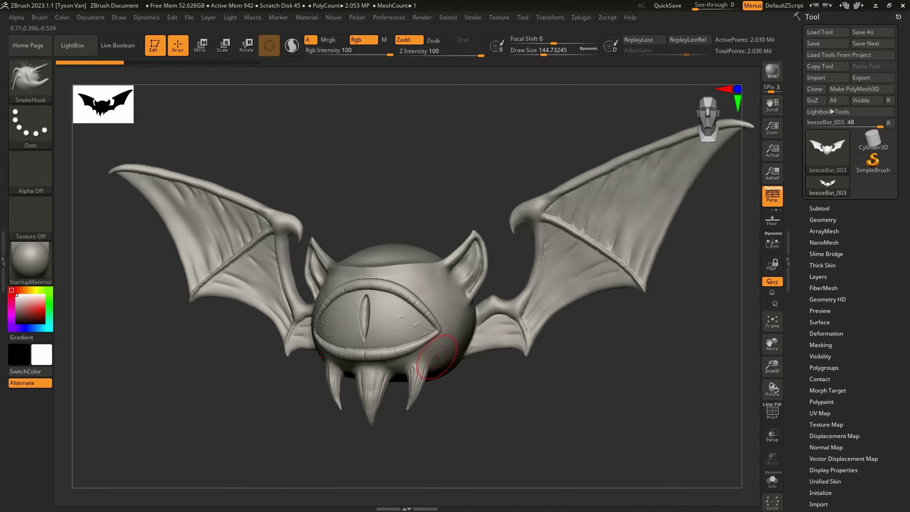
Pull the lower eyelid downward into a fuller curve with the SnakeHook brush, adjusting the draw size to about 128.
mouse_move(436, 357)
right_down()
mouse_move(423, 339)
mouse_move(428, 346)
right_up()
drag(431, 351, 420, 347)
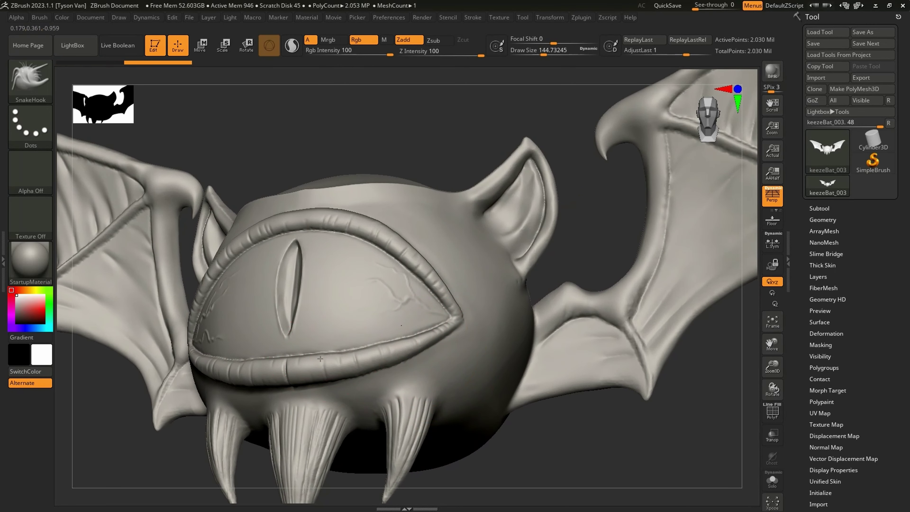
mouse_move(320, 358)
mouse_down()
mouse_move(320, 370)
mouse_move(343, 382)
mouse_up()
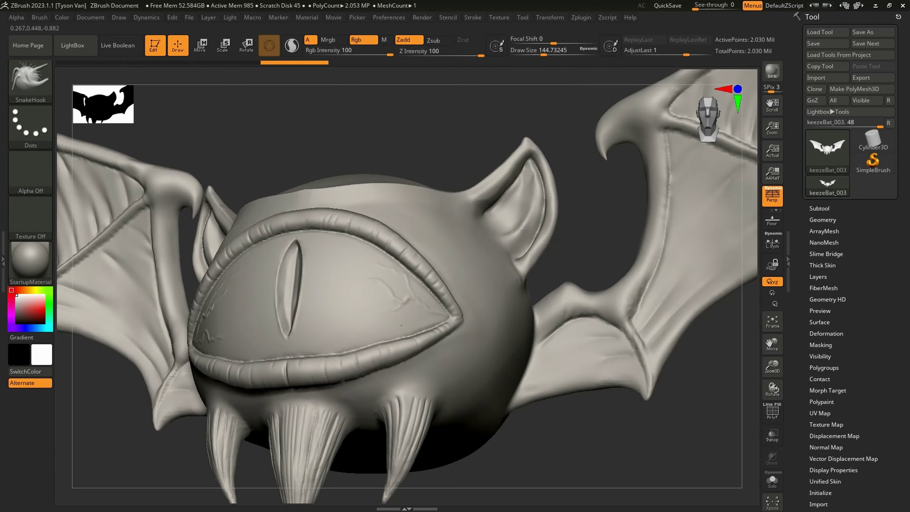
drag(226, 378, 360, 367)
drag(301, 381, 300, 384)
key(s)
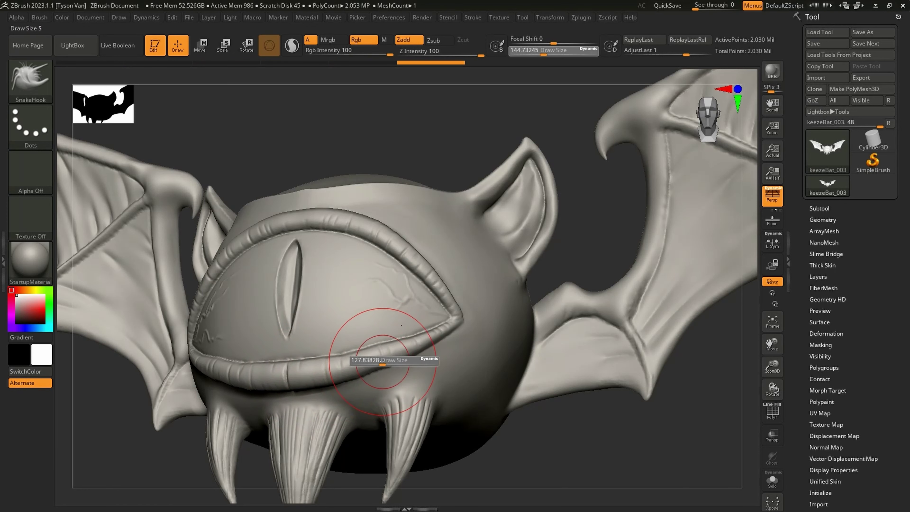
drag(386, 359, 381, 368)
Refine the edge of the brow ridge above the eye with SnakeHook, reducing the draw size to about 62 and 35.
mouse_move(382, 324)
right_down()
mouse_move(389, 369)
mouse_move(390, 356)
right_up()
key(s)
drag(391, 354, 384, 335)
key(s)
drag(299, 266, 287, 267)
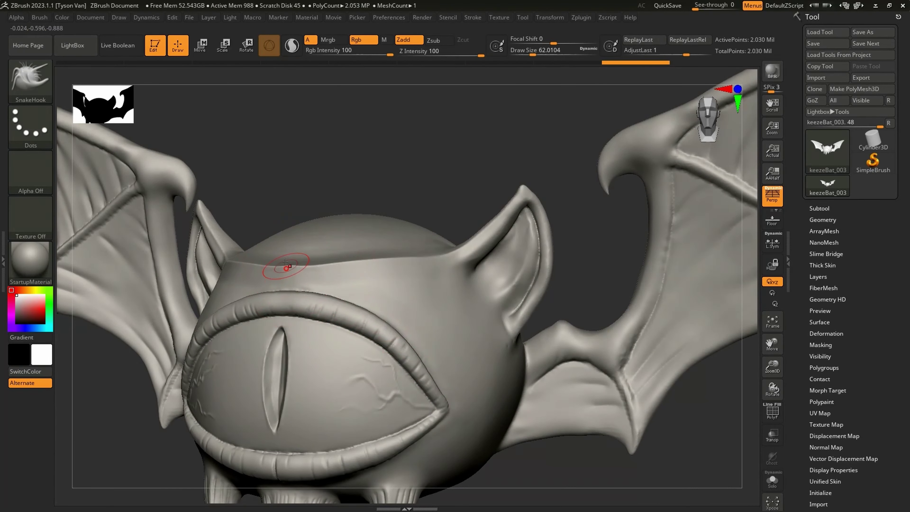
ctrl+right_drag(288, 266, 327, 313)
key(s)
drag(302, 274, 301, 277)
Choose MaskLasso as the masking brush.
mouse_move(461, 380)
ctrl+right_down()
mouse_move(391, 357)
mouse_move(491, 388)
mouse_move(441, 321)
mouse_move(412, 335)
mouse_move(411, 353)
mouse_move(398, 351)
mouse_move(456, 402)
mouse_move(453, 425)
ctrl+right_up()
key(ctrl)
ctrl+click(41, 73)
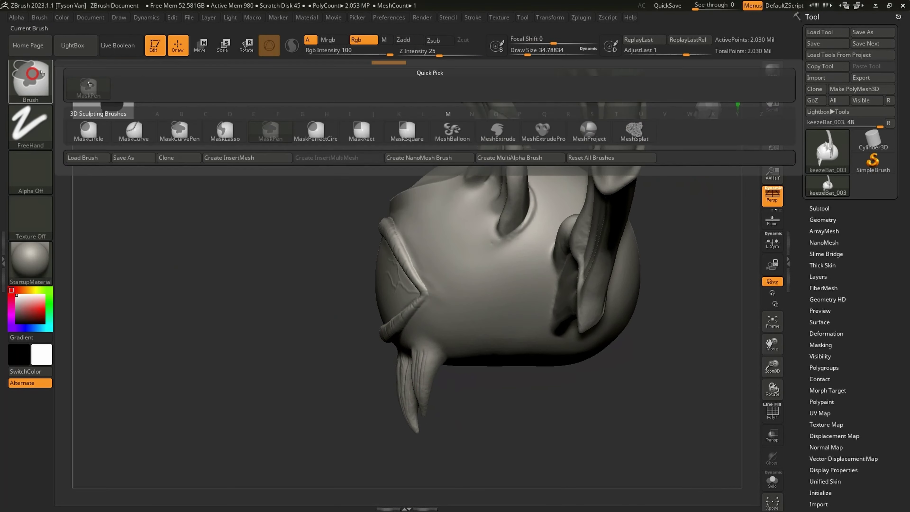
ctrl+click(226, 134)
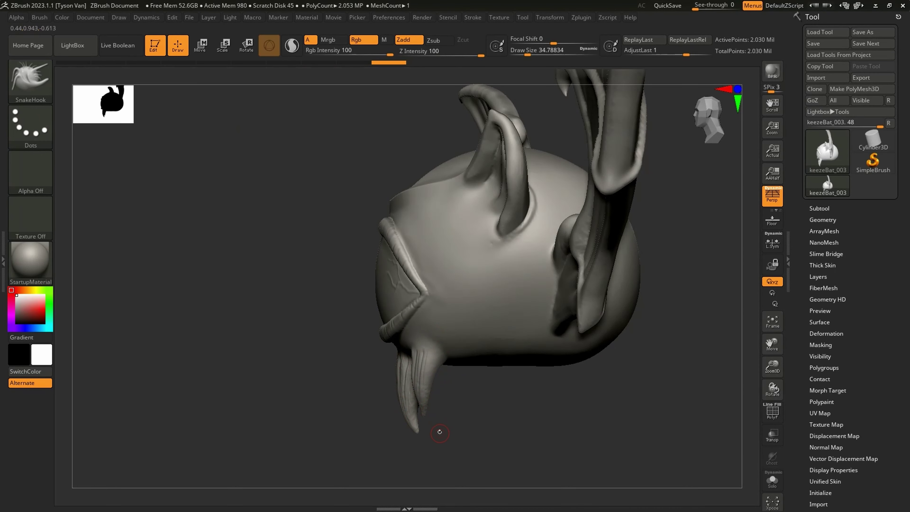
Turn off perspective and show the bat in a straight side view with the fangs in profile.
drag(431, 393, 379, 415)
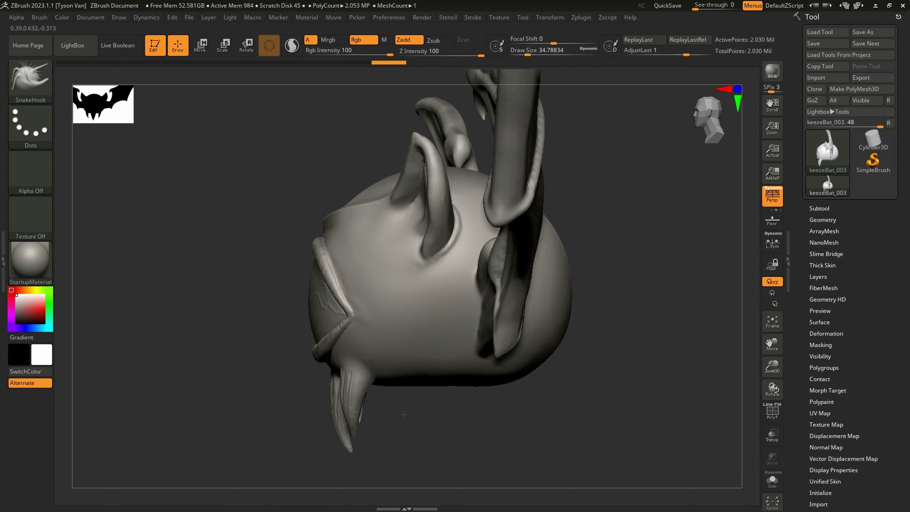
drag(404, 414, 411, 412)
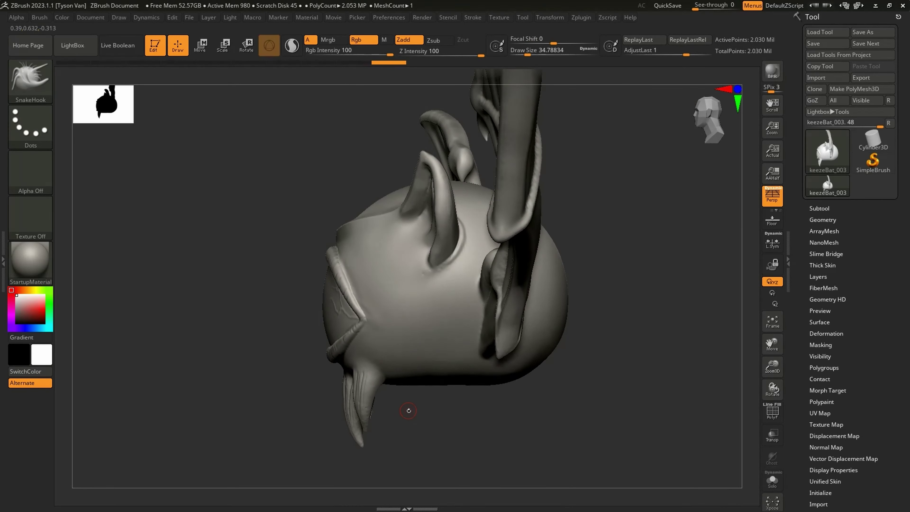
key(p)
drag(394, 406, 396, 421)
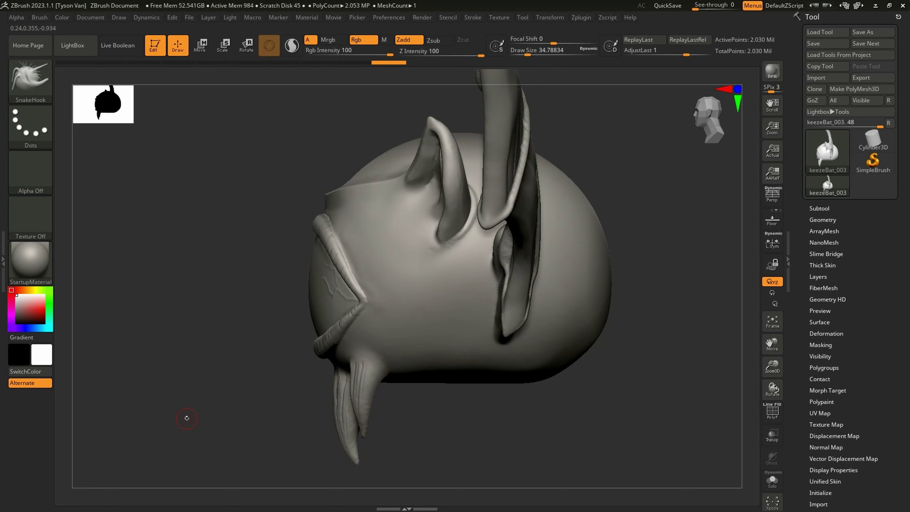
drag(412, 416, 380, 401)
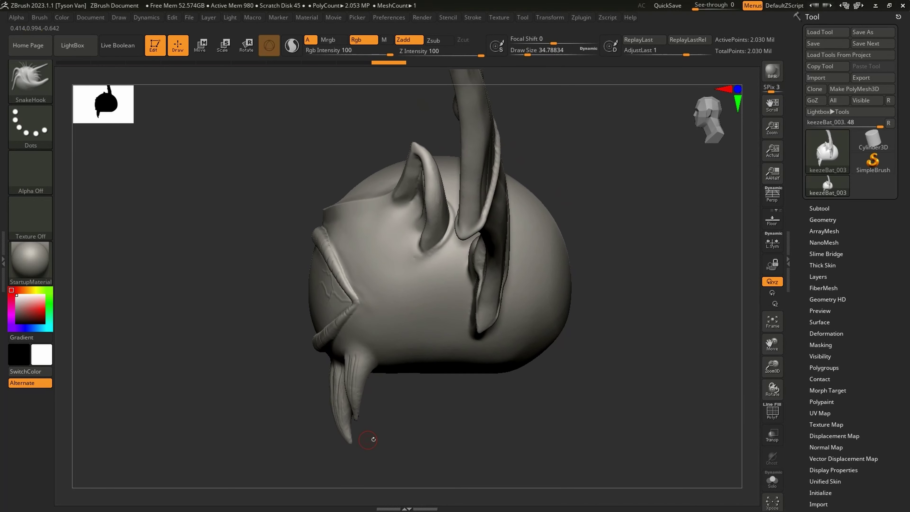
Mask the fangs with a lasso selection in the side view and invert the mask so only the fangs stay editable.
key(ctrl)
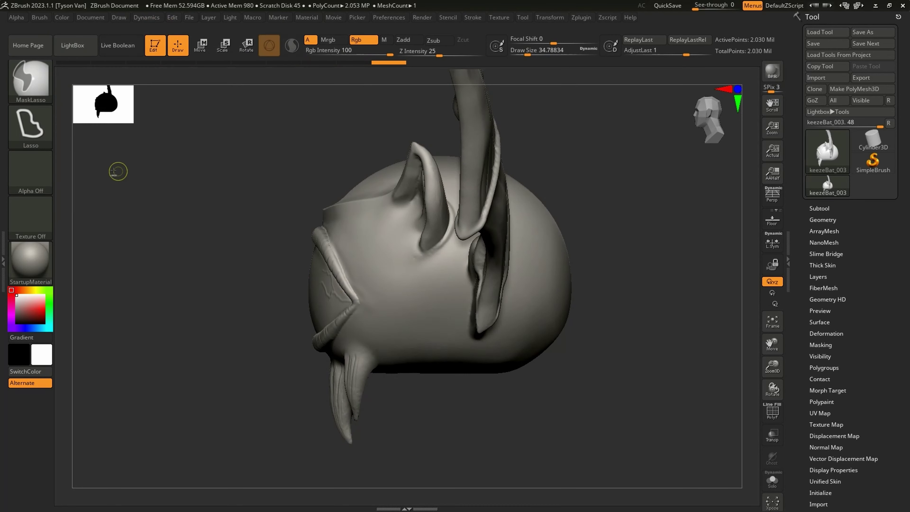
ctrl+click(30, 83)
ctrl+click(29, 84)
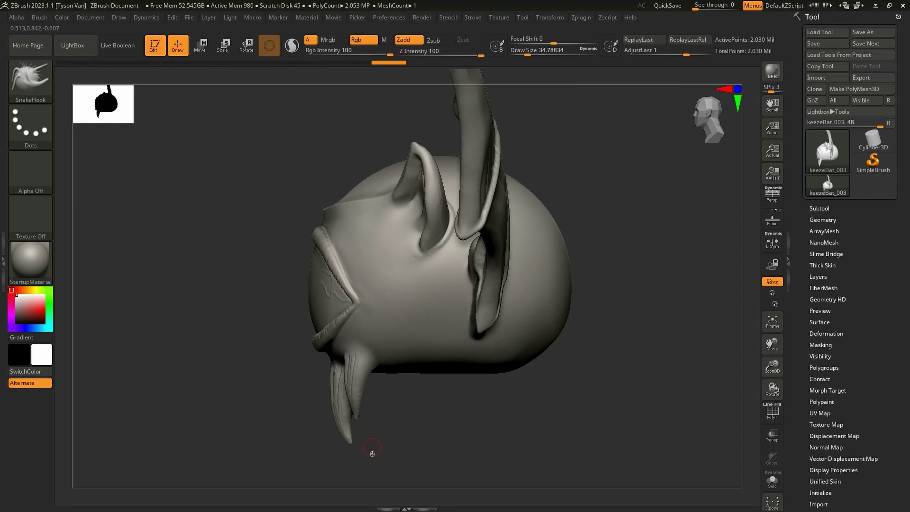
key(ctrl)
mouse_move(328, 350)
ctrl+mouse_down()
mouse_move(359, 330)
mouse_move(382, 378)
mouse_move(364, 446)
mouse_move(299, 443)
ctrl+mouse_up()
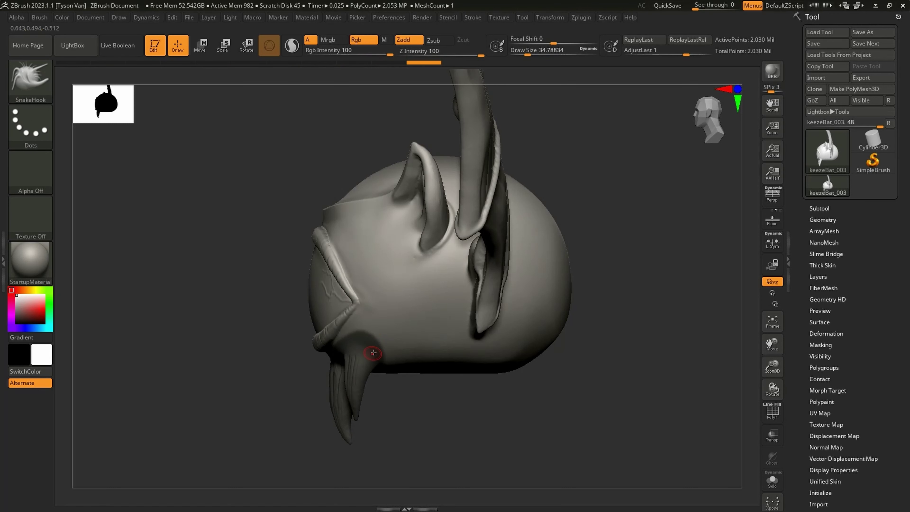
key(ctrl)
key(ctrl)
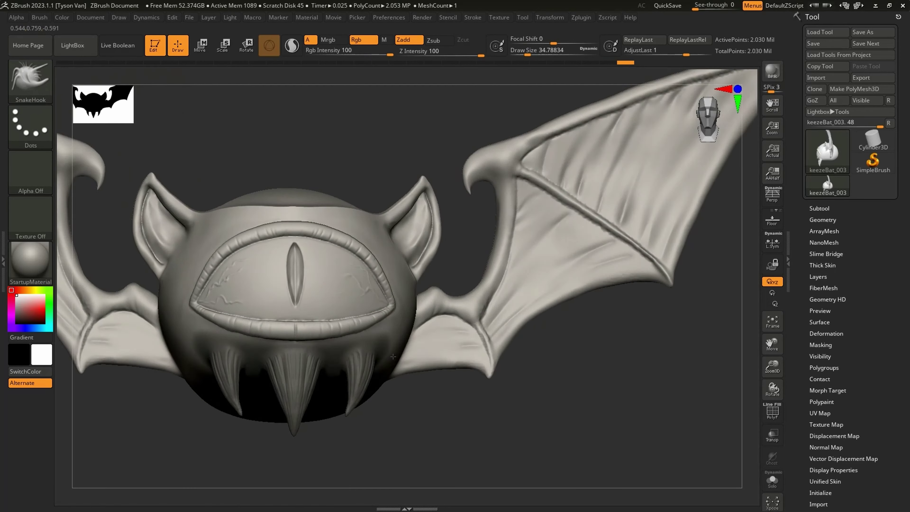
drag(392, 356, 406, 396)
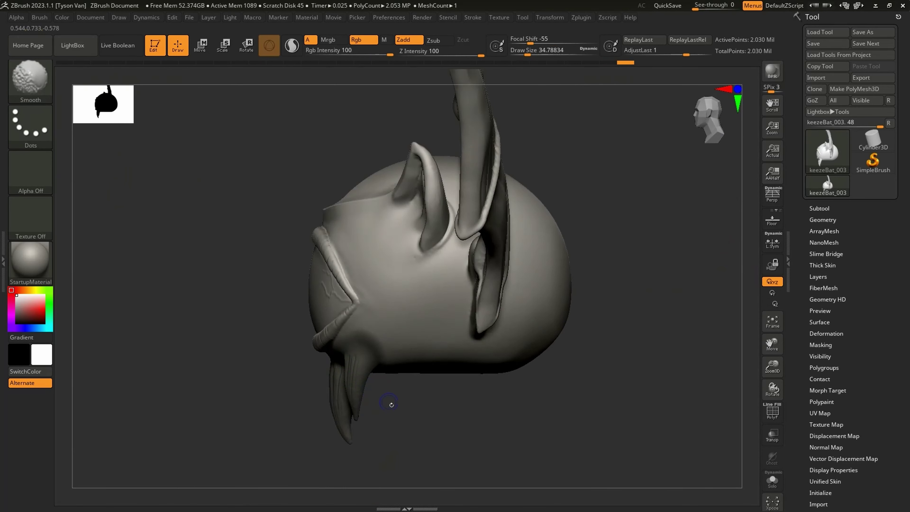
ctrl+click(401, 403)
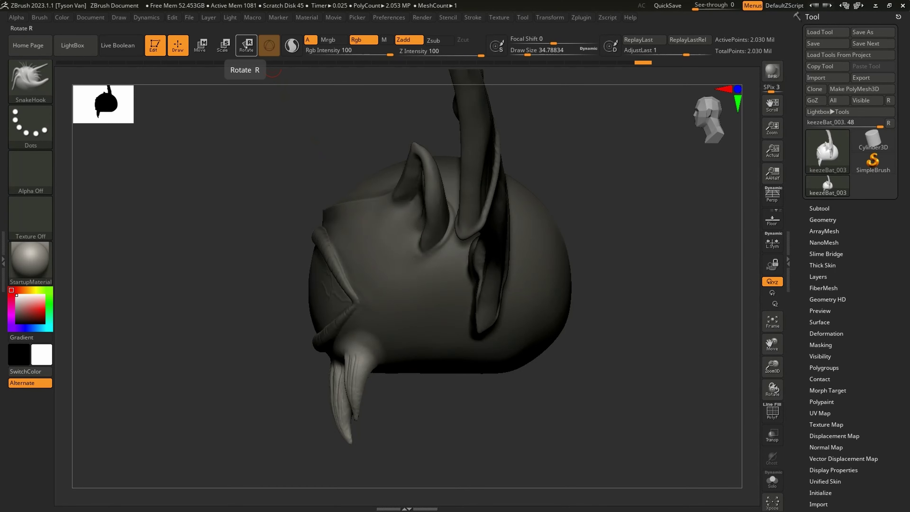
Activate the Rotate gizmo, unlock it and reposition its pivot at the base of the fangs.
click(246, 47)
alt+right_drag(483, 245, 427, 237)
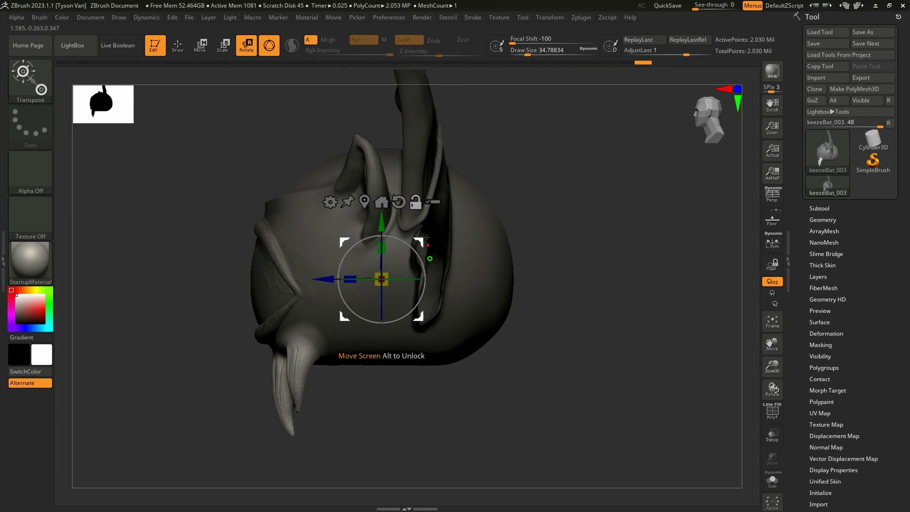
click(415, 203)
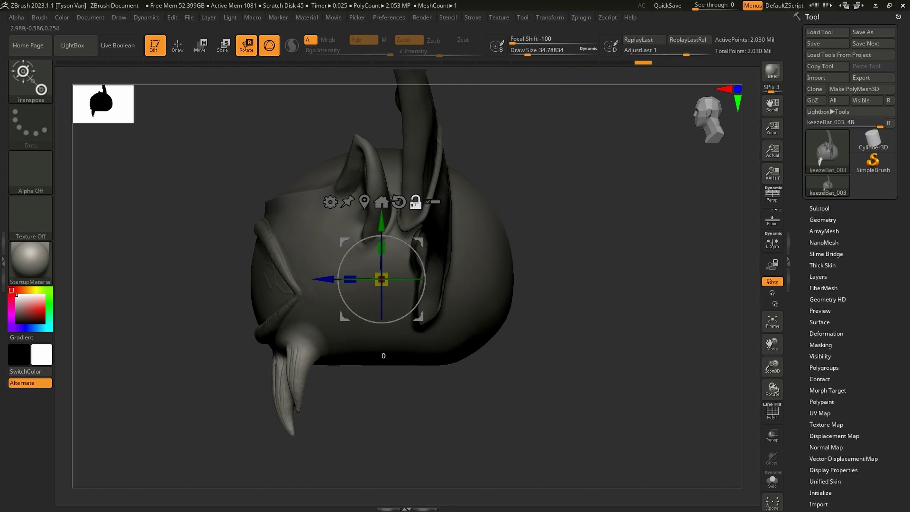
drag(418, 243, 337, 306)
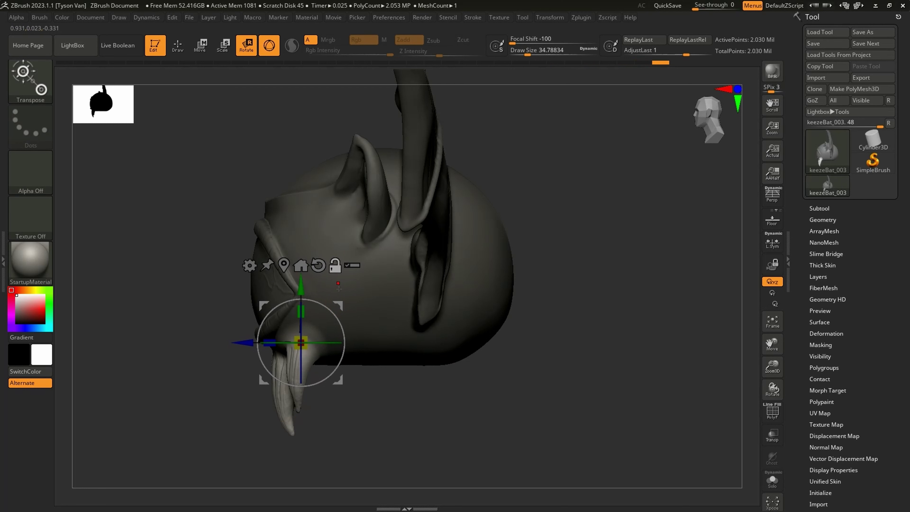
drag(338, 305, 336, 307)
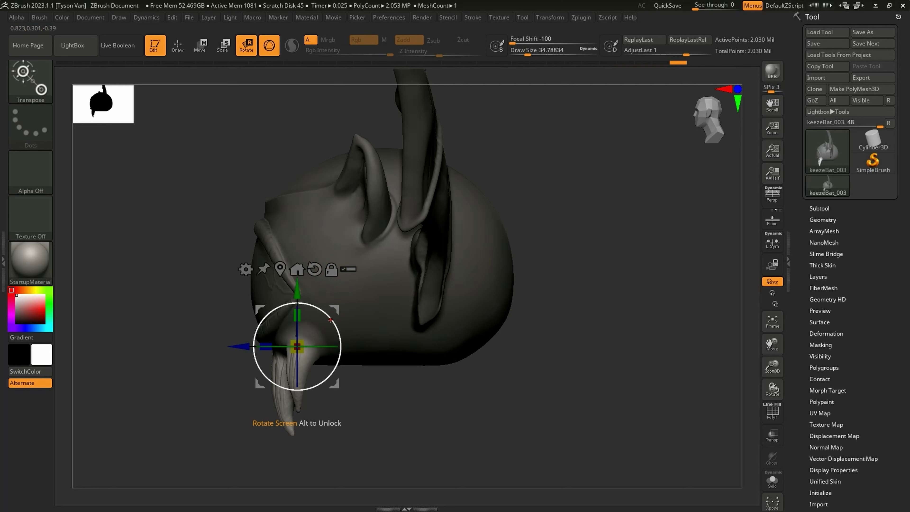
Rotate the fangs backward toward the body about their base and clear the mask.
drag(330, 320, 323, 314)
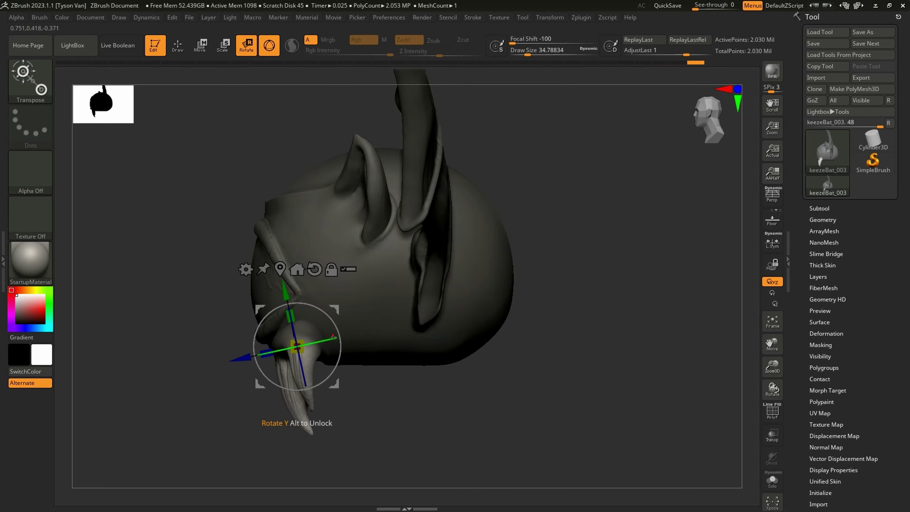
right_drag(332, 333, 329, 323)
drag(287, 295, 288, 300)
right_drag(322, 319, 334, 323)
drag(334, 323, 312, 383)
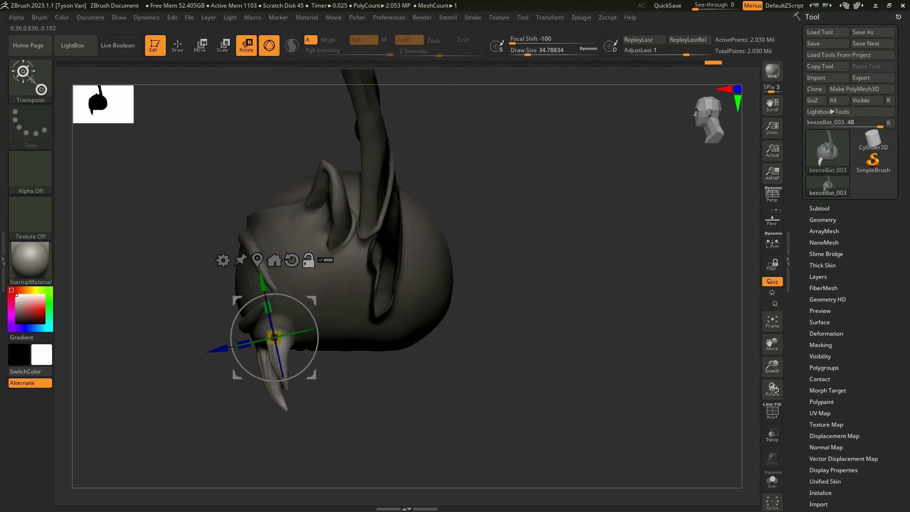
key(q)
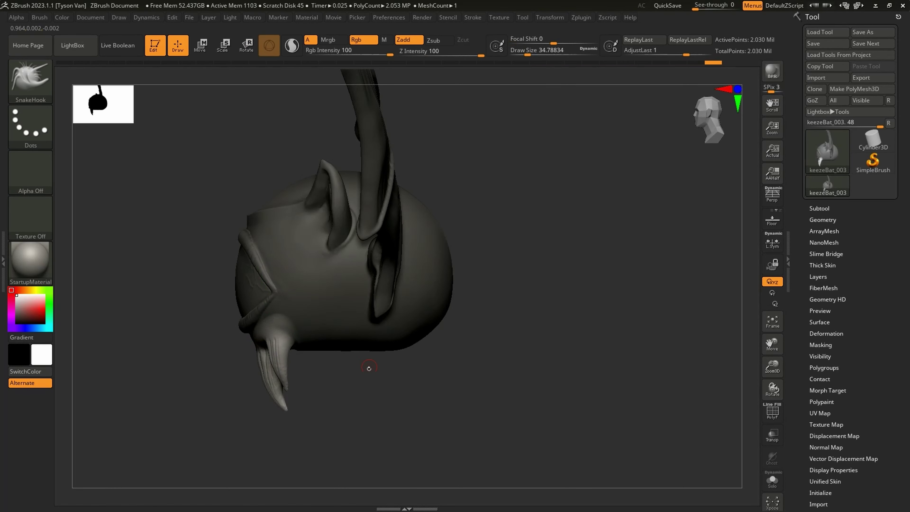
ctrl+drag(315, 404, 346, 381)
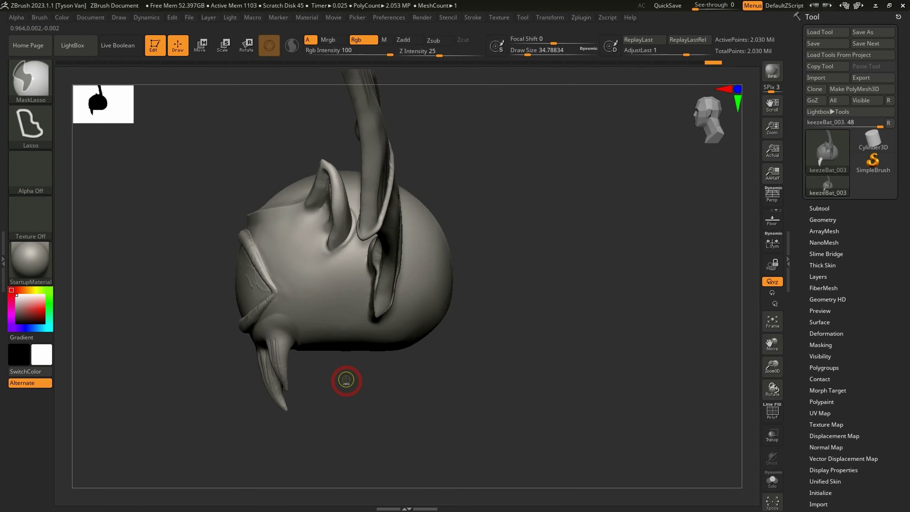
Smooth the transition above the side fang and below the lower eyelid with a draw size of about 59.
right_drag(319, 367, 336, 348)
key(s)
drag(310, 302, 315, 301)
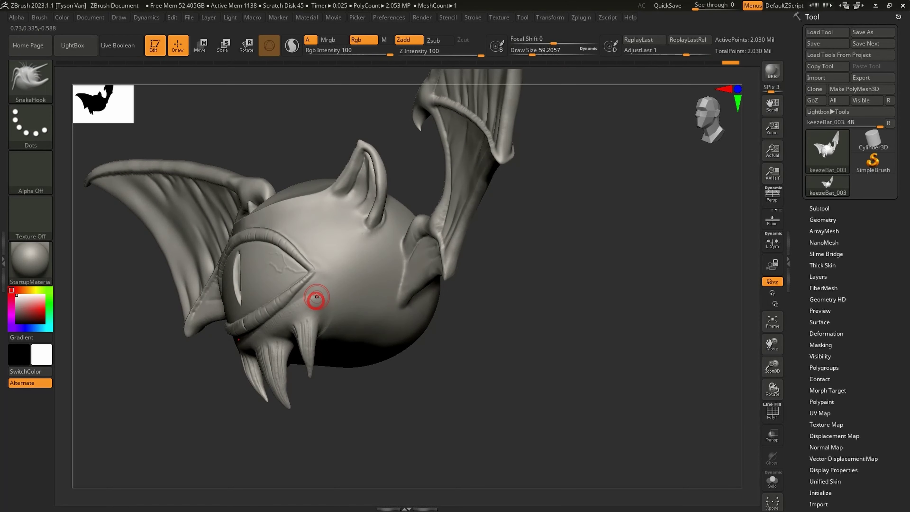
ctrl+right_drag(315, 301, 325, 355)
shift+drag(332, 297, 319, 302)
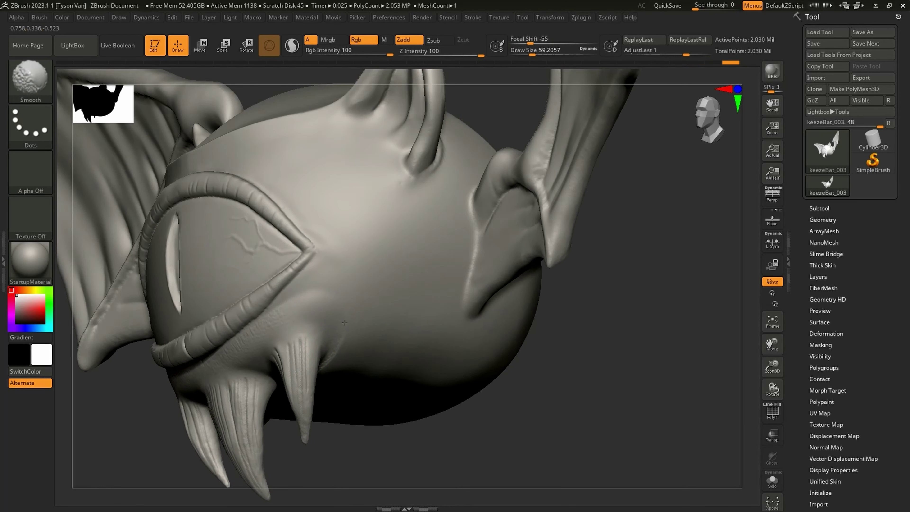
shift+drag(273, 328, 238, 354)
Set the draw size to 49 and smooth the crease behind the fang bases on the underside.
key(s)
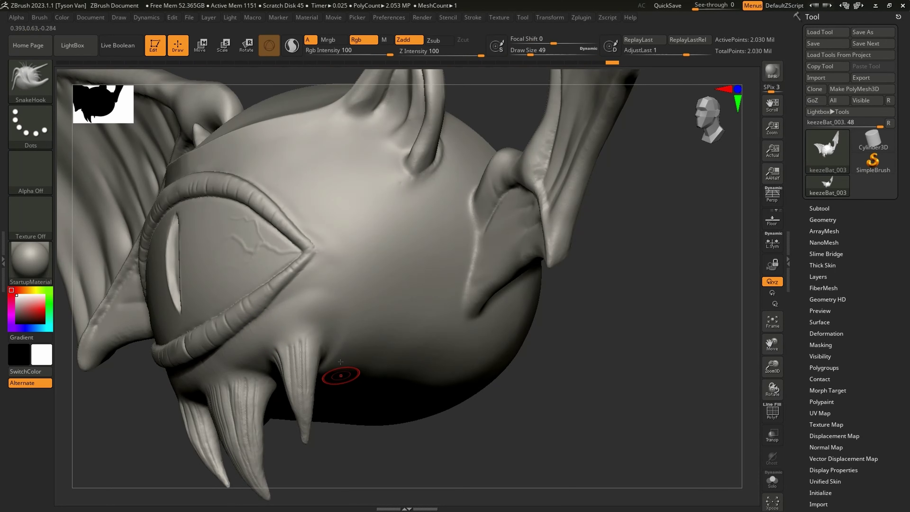
right_drag(333, 371, 333, 350)
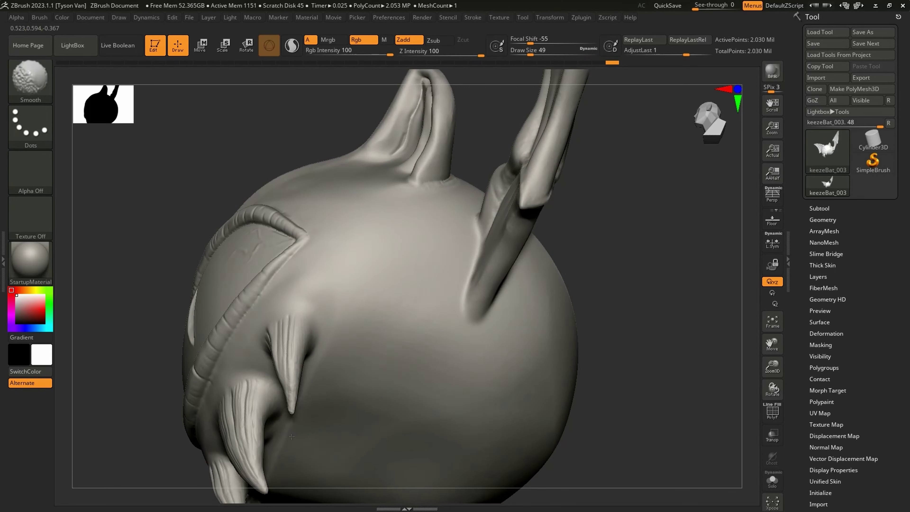
shift+drag(291, 436, 291, 445)
right_drag(292, 445, 296, 448)
Reshape the fangs' profile in the side view with SnakeHook, using draw sizes of about 124 and 101.
right_drag(301, 398, 304, 475)
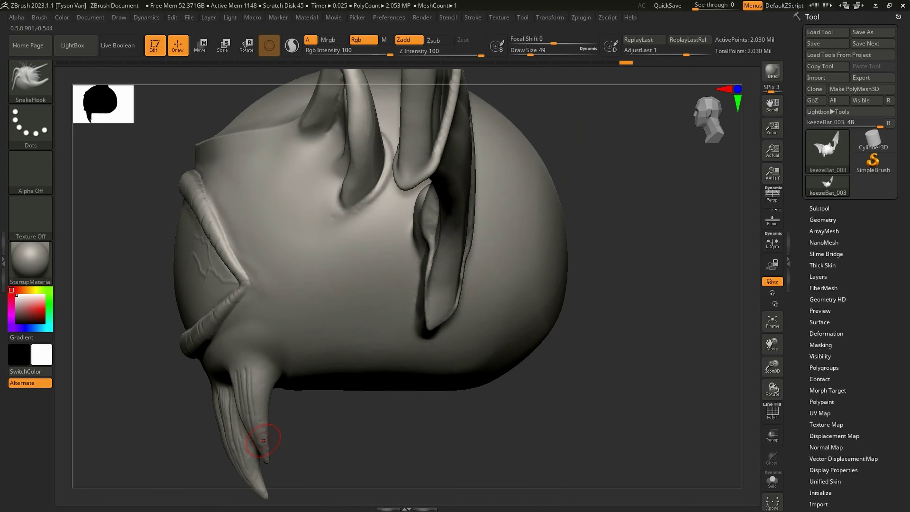
key(s)
drag(261, 445, 272, 445)
key(s)
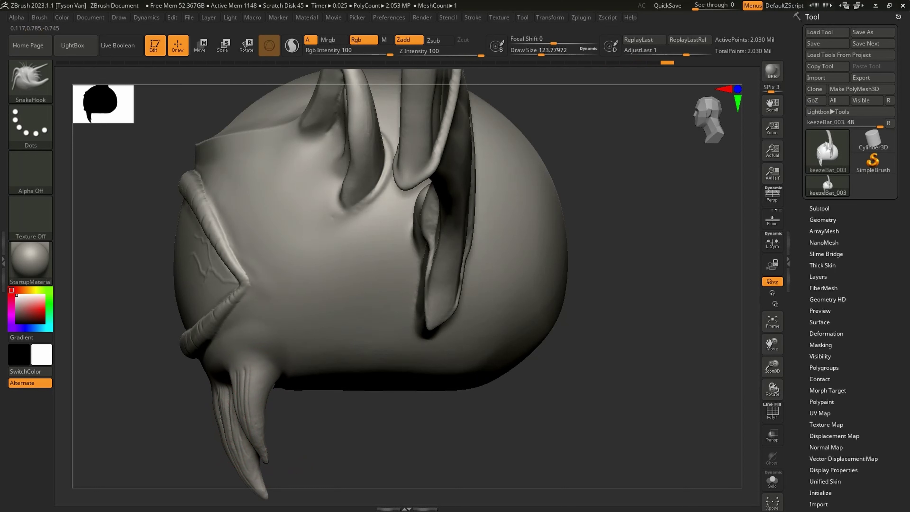
key(s)
drag(230, 426, 220, 427)
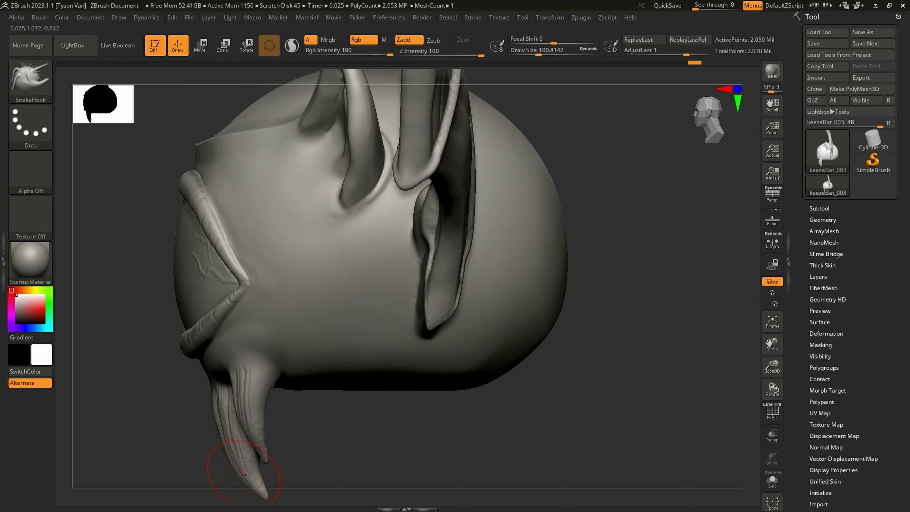
Set See-through to 39 and align the front view of the bat with the concept sketch behind the window.
right_drag(243, 473, 247, 426)
mouse_move(416, 373)
right_down()
mouse_move(377, 361)
mouse_move(381, 342)
mouse_move(417, 326)
mouse_move(388, 344)
mouse_move(373, 381)
right_up()
mouse_move(471, 361)
ctrl+right_down()
mouse_move(431, 362)
mouse_move(515, 352)
mouse_move(502, 357)
ctrl+right_up()
alt+right_drag(447, 372, 416, 368)
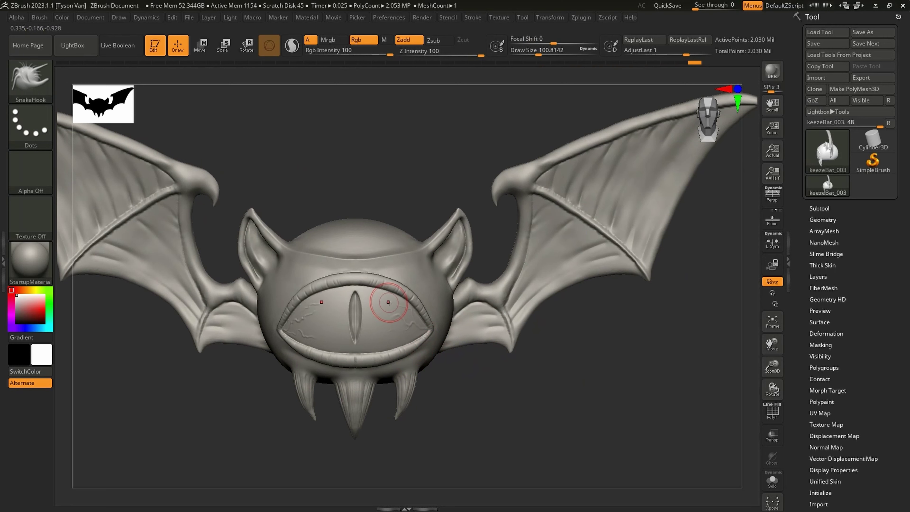
click(91, 17)
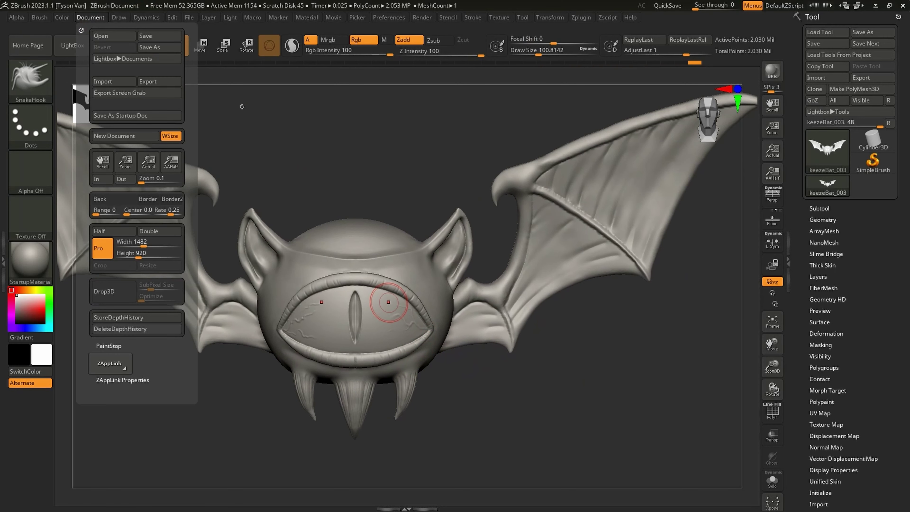
drag(696, 5, 712, 5)
mouse_move(569, 265)
ctrl+right_down()
mouse_move(524, 281)
mouse_move(532, 264)
mouse_move(525, 279)
ctrl+right_up()
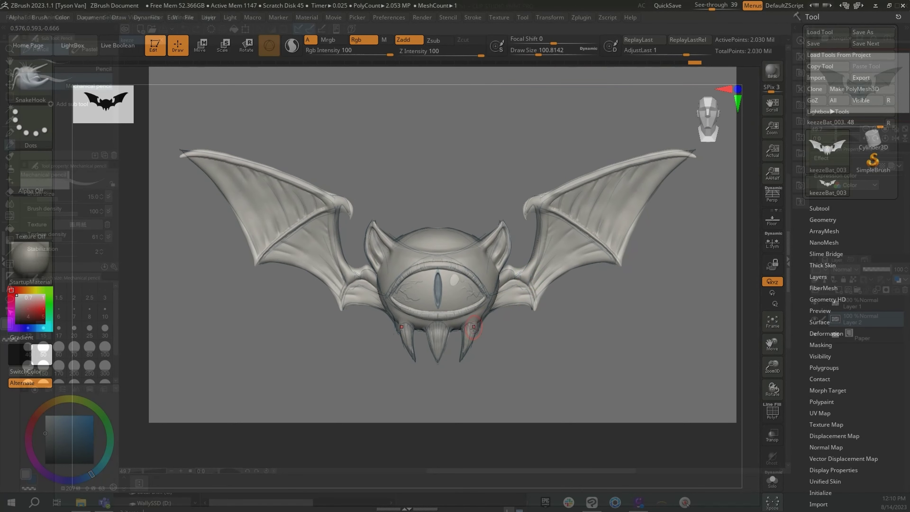
Raise the draw size to about 422, adjust the fangs against the sketch and return See-through to 0.
key(s)
drag(497, 333, 483, 329)
click(693, 7)
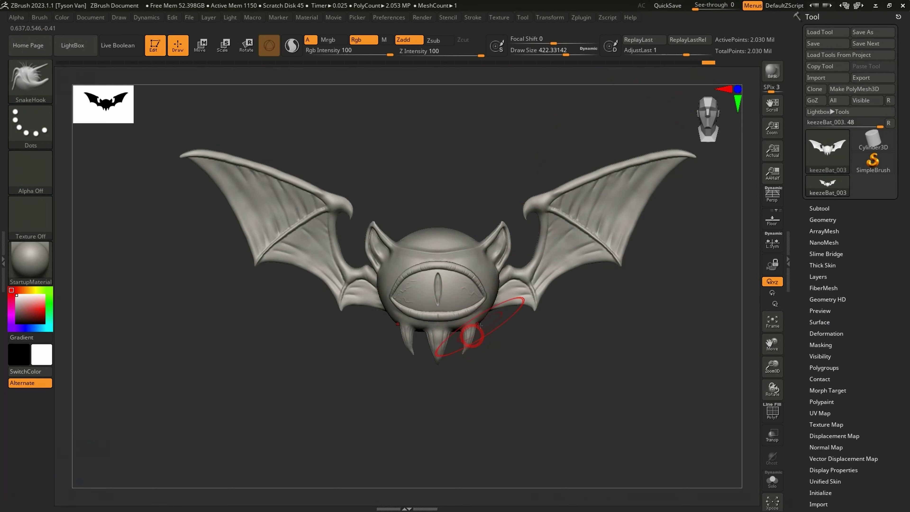
Adjust the lower body and fangs in the front view with SnakeHook, using draw sizes of about 331, 299, 172 and 149.
key(s)
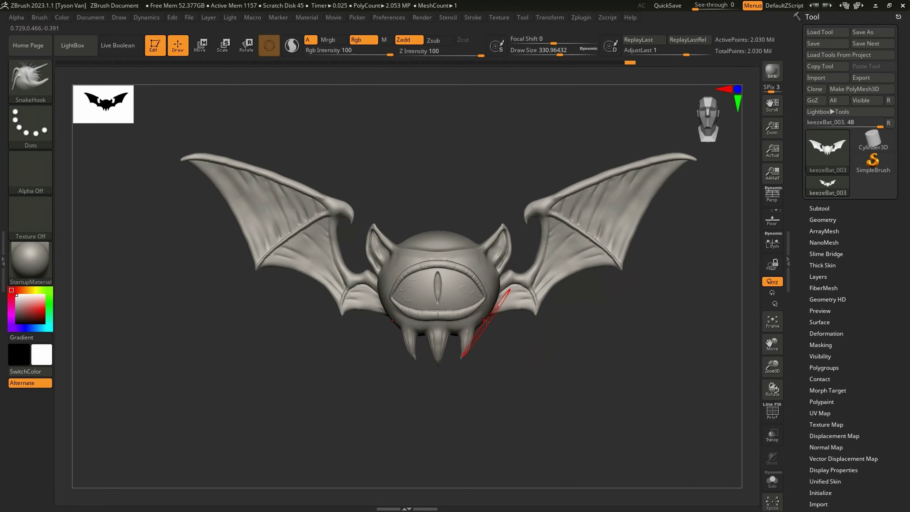
right_drag(497, 316, 493, 320)
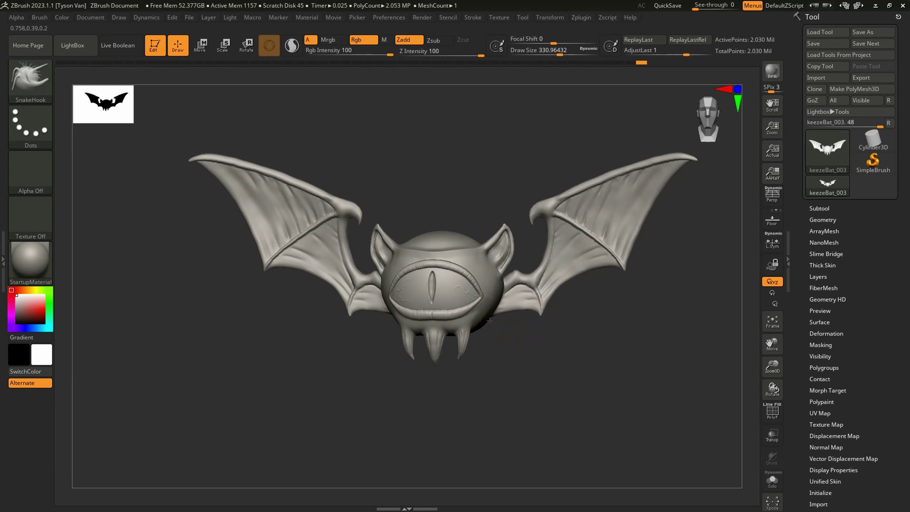
key([)
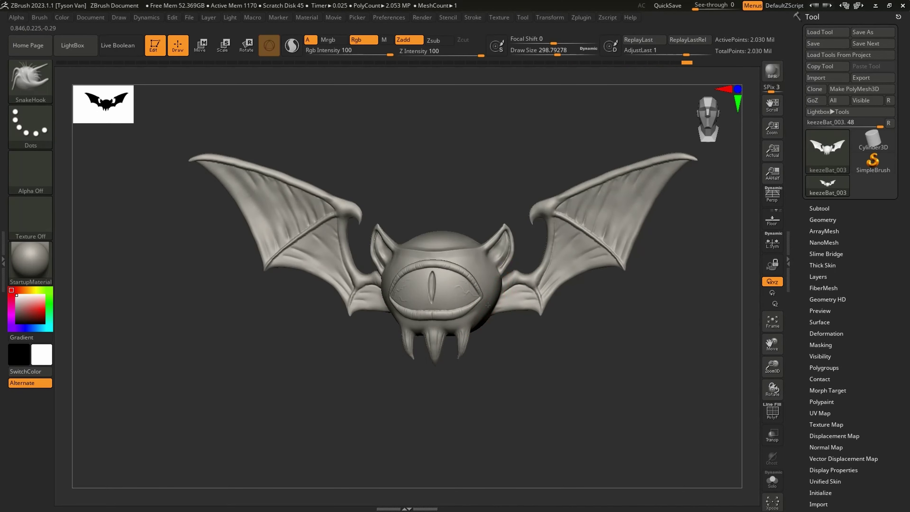
key(s)
drag(478, 309, 471, 309)
alt+right_drag(471, 309, 444, 315)
key(s)
drag(443, 315, 437, 314)
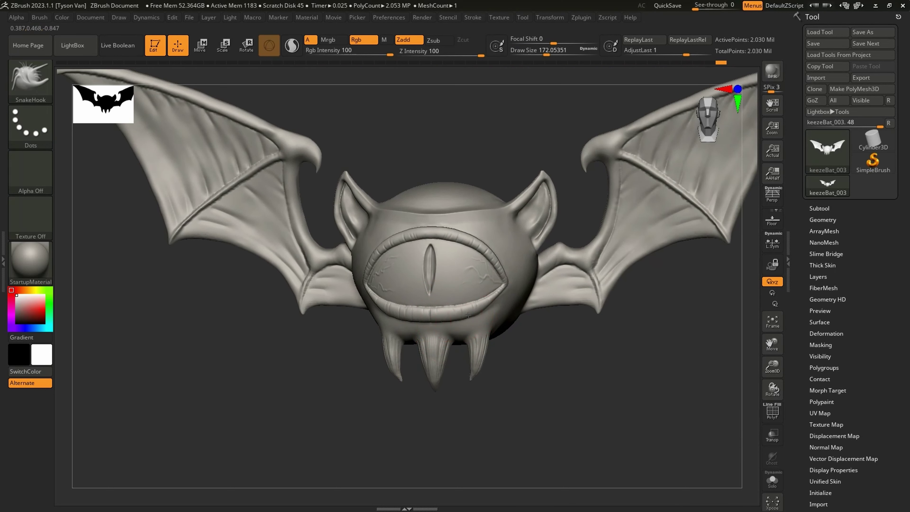
key([)
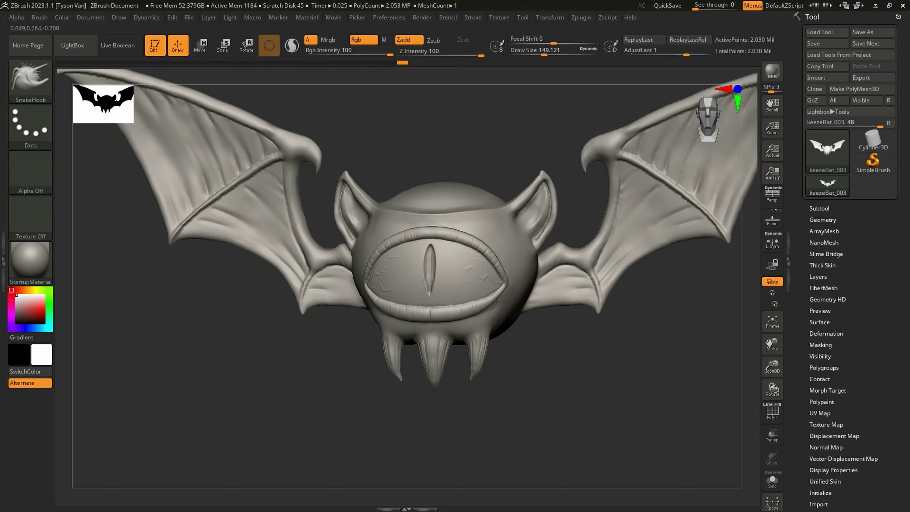
Refine and smooth the tips of the two outer fangs, reducing the draw size to about 74.
ctrl+right_drag(503, 321, 466, 290)
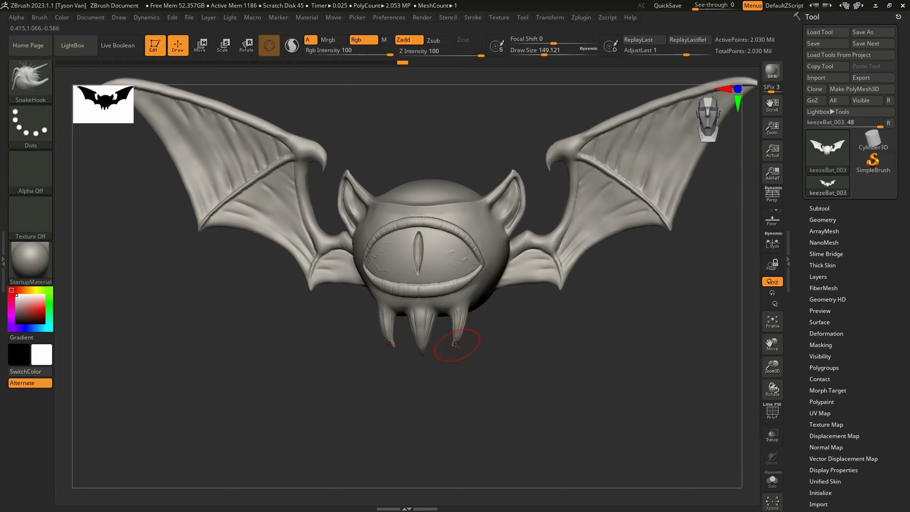
mouse_move(455, 346)
ctrl+right_down()
mouse_move(515, 430)
mouse_move(472, 341)
ctrl+right_up()
key(s)
drag(454, 341, 445, 342)
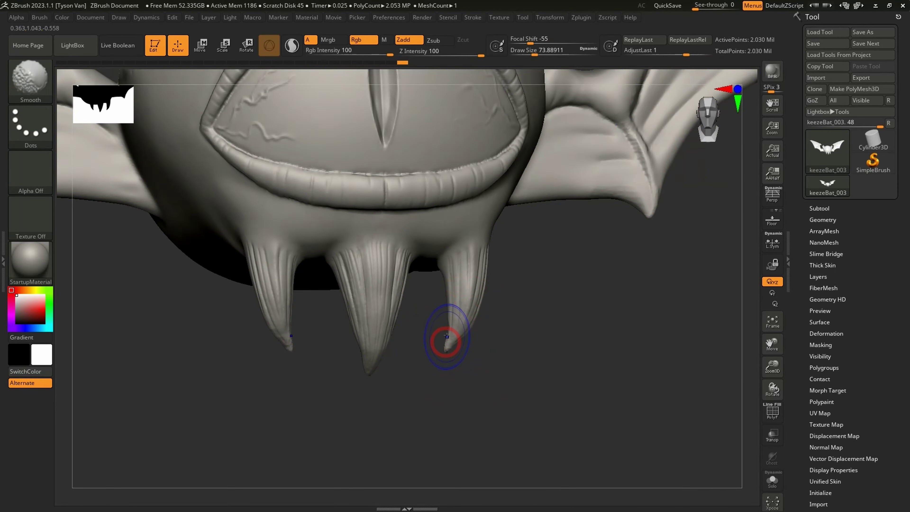
mouse_move(457, 345)
right_down()
mouse_move(421, 349)
mouse_move(462, 346)
right_up()
key(s)
drag(469, 345, 467, 325)
key(s)
Touch up the fangs and underside from several angles with SnakeHook, at draw sizes of about 262 and 112.
ctrl+right_drag(429, 346, 421, 309)
right_drag(499, 287, 490, 265)
right_drag(497, 328, 484, 307)
key(s)
drag(484, 308, 502, 308)
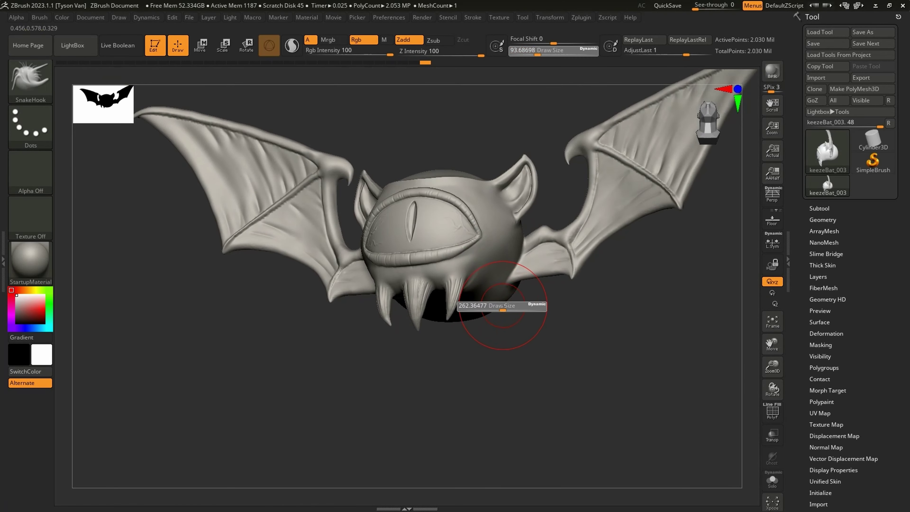
right_drag(492, 308, 472, 282)
key(s)
drag(474, 275, 447, 271)
ctrl+right_drag(436, 265, 446, 317)
key(s)
drag(422, 252, 419, 249)
right_drag(448, 283, 469, 269)
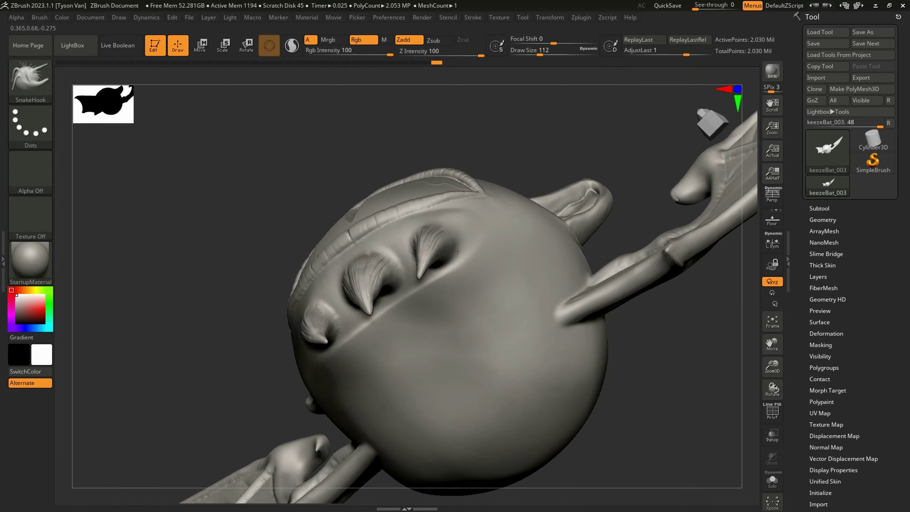
Flatten the ridge behind the fangs on the underside with the hPolish brush at a draw size of about 51.
key(b)
key(h)
key(p)
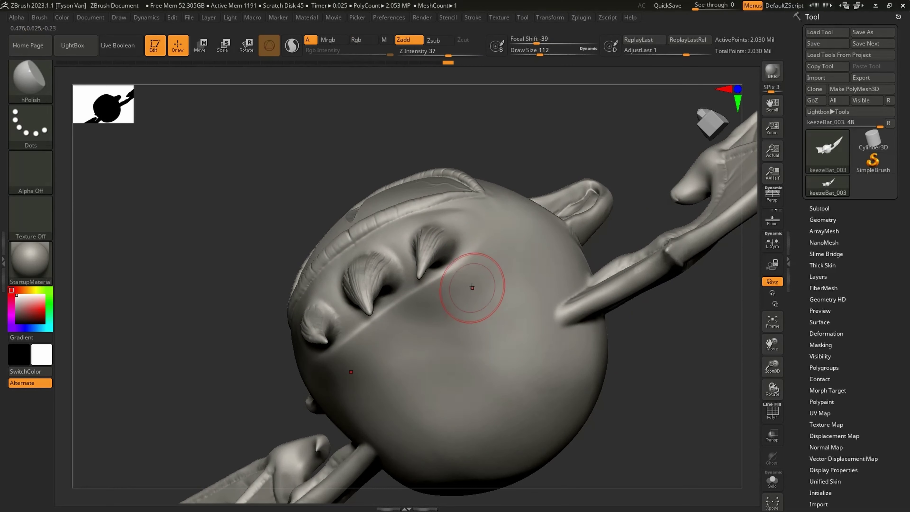
key(s)
drag(465, 273, 458, 275)
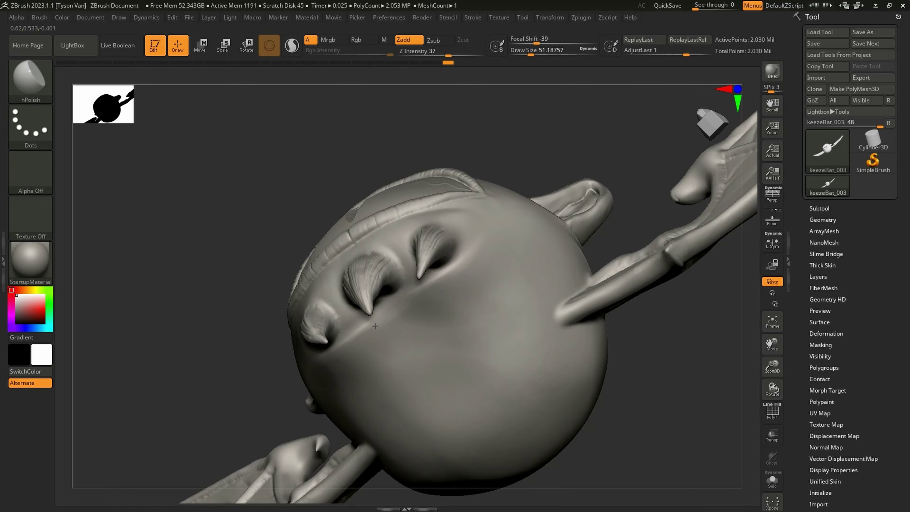
right_drag(348, 374, 456, 265)
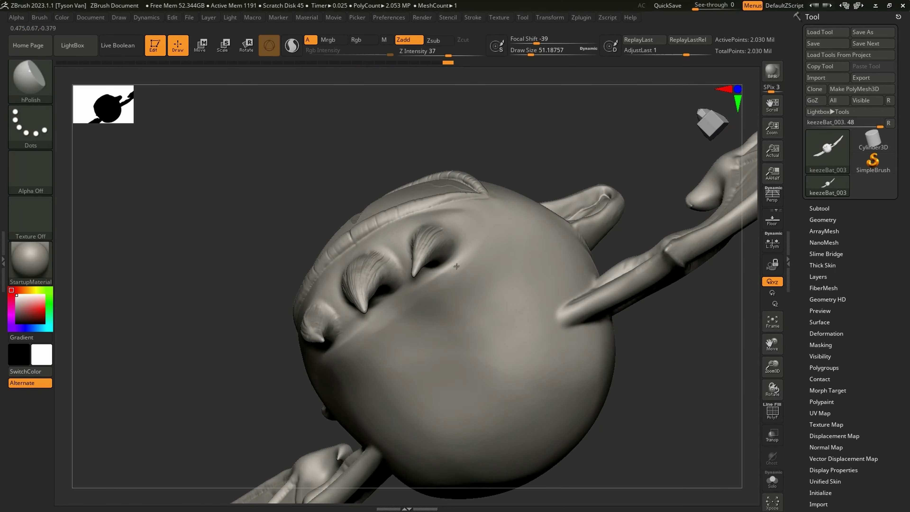
mouse_move(496, 316)
right_down()
mouse_move(459, 301)
mouse_move(433, 309)
right_up()
Mask a broad patch of the underside behind the fangs with MaskPen at a draw size of about 104.
key(s)
key(ctrl)
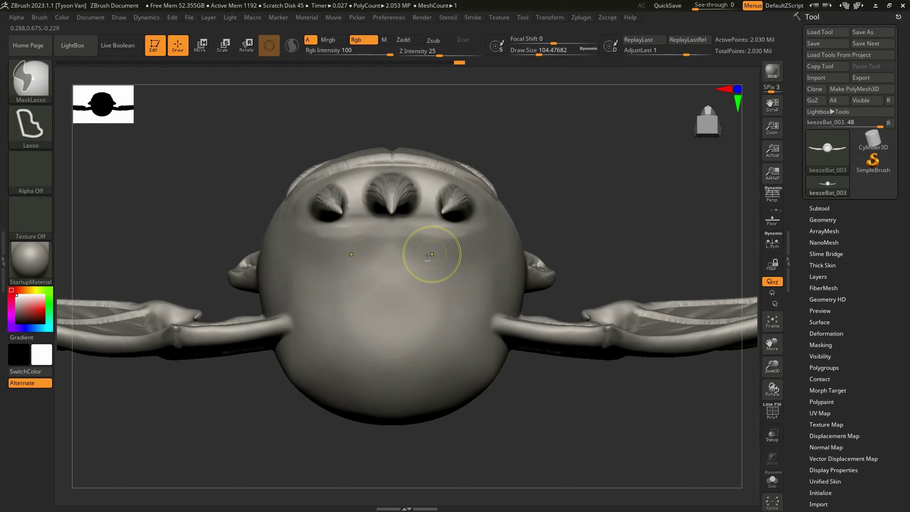
ctrl+click(29, 77)
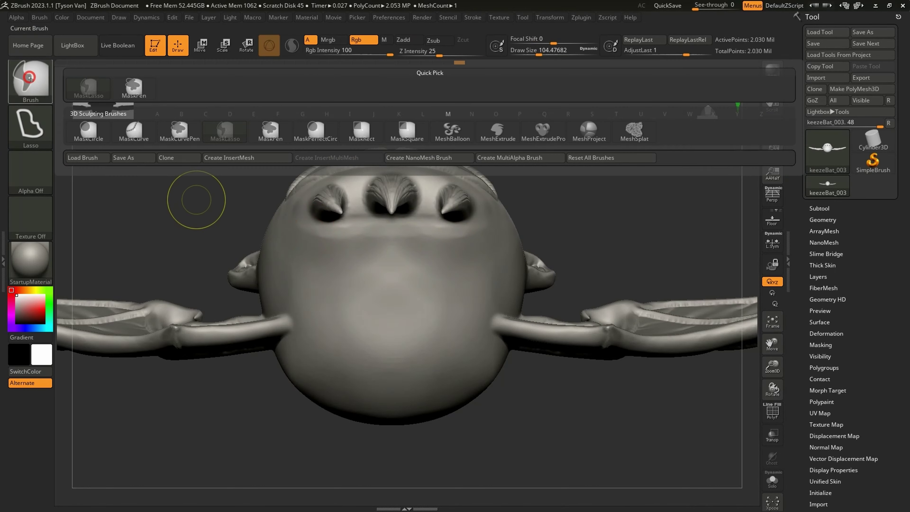
click(134, 86)
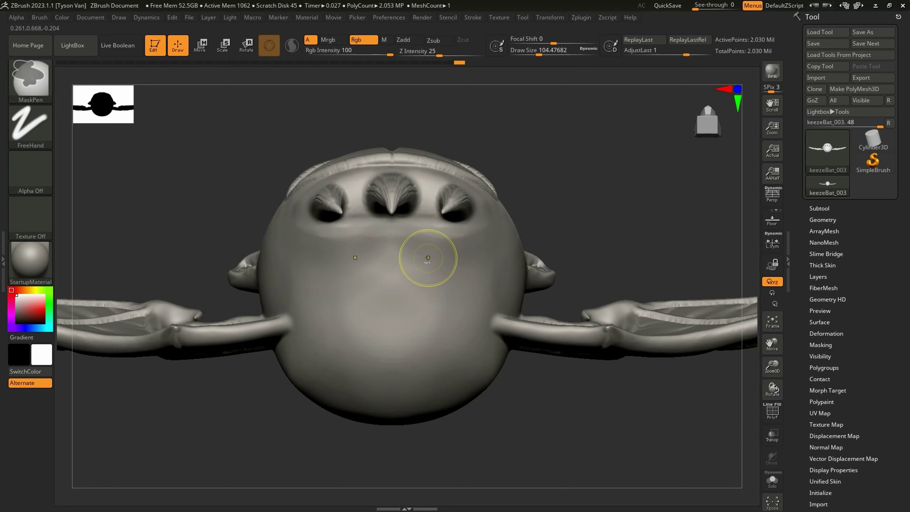
mouse_move(417, 246)
ctrl+mouse_down()
mouse_move(439, 265)
mouse_move(412, 233)
mouse_move(445, 233)
mouse_move(461, 291)
mouse_move(461, 347)
mouse_move(476, 316)
mouse_move(472, 369)
mouse_move(453, 318)
mouse_move(412, 273)
mouse_move(435, 366)
mouse_move(388, 280)
mouse_move(423, 369)
mouse_move(424, 329)
ctrl+mouse_up()
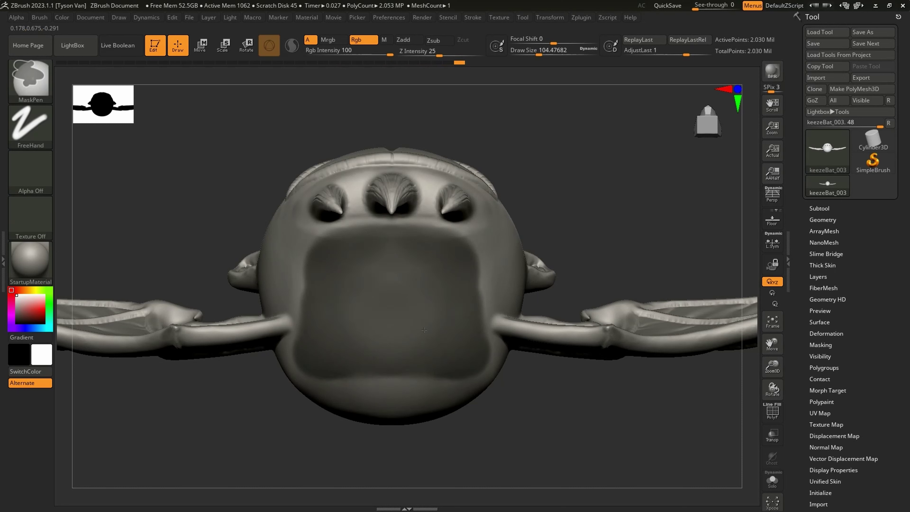
mouse_move(433, 362)
ctrl+mouse_down()
mouse_move(428, 381)
mouse_move(475, 356)
ctrl+mouse_up()
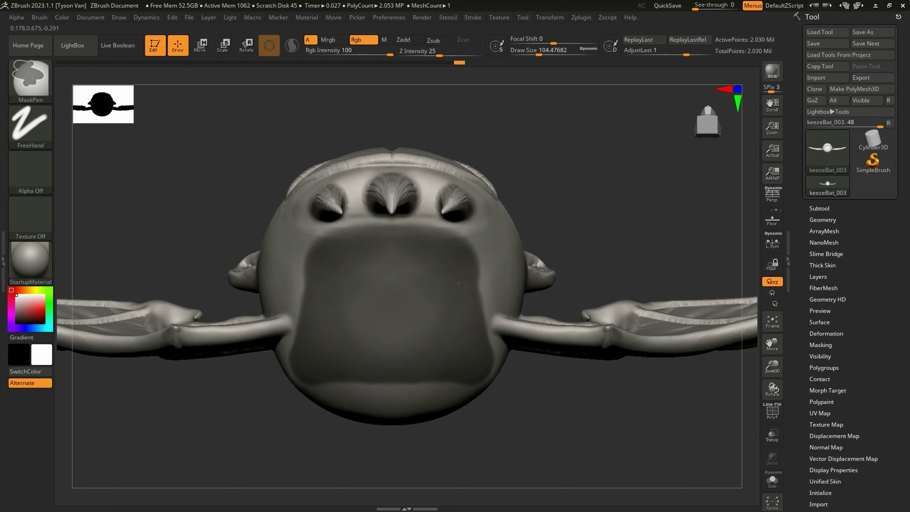
ctrl+drag(433, 245, 399, 250)
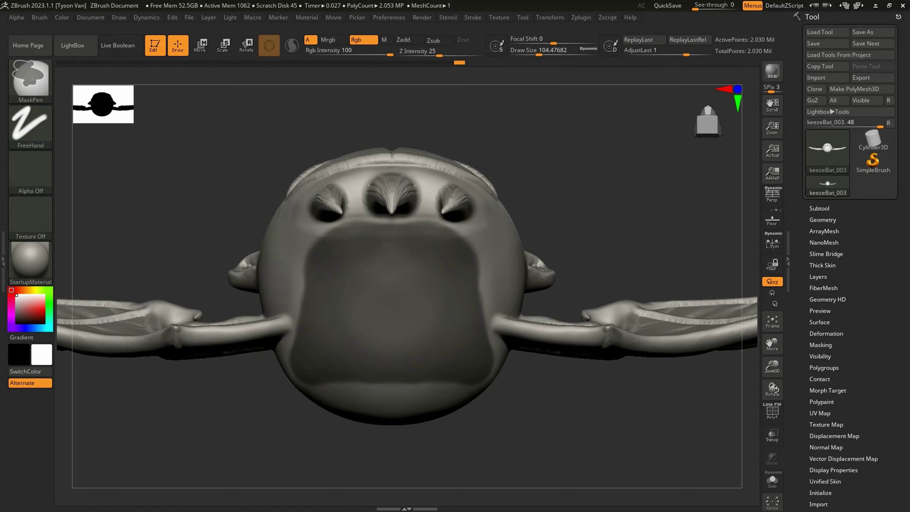
Smooth the body surface at the mask's edge near the wing base.
ctrl+right_drag(426, 195, 431, 234)
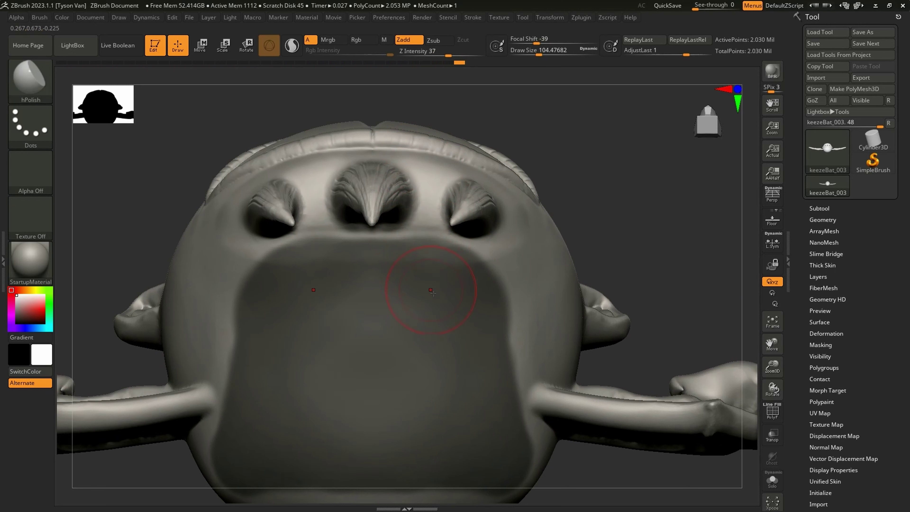
scroll(440, 313, down, 3)
alt+right_drag(440, 313, 415, 246)
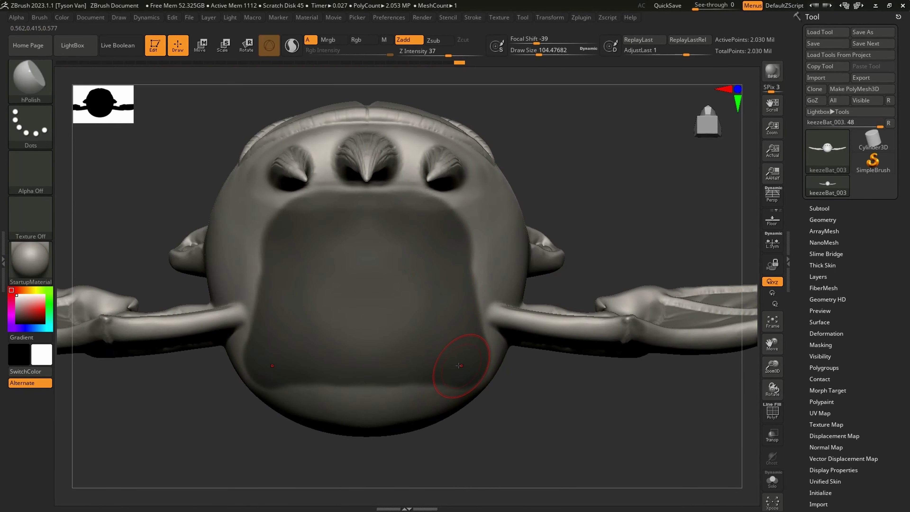
right_drag(459, 365, 430, 380)
right_drag(461, 335, 438, 344)
shift+drag(482, 352, 479, 357)
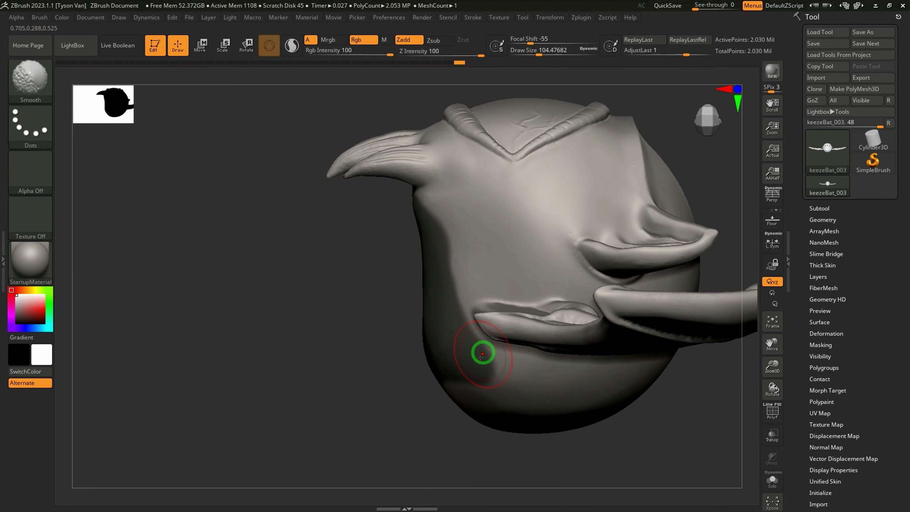
Preview an extraction of the masked underside patch with a thickness of 0.02.
click(819, 207)
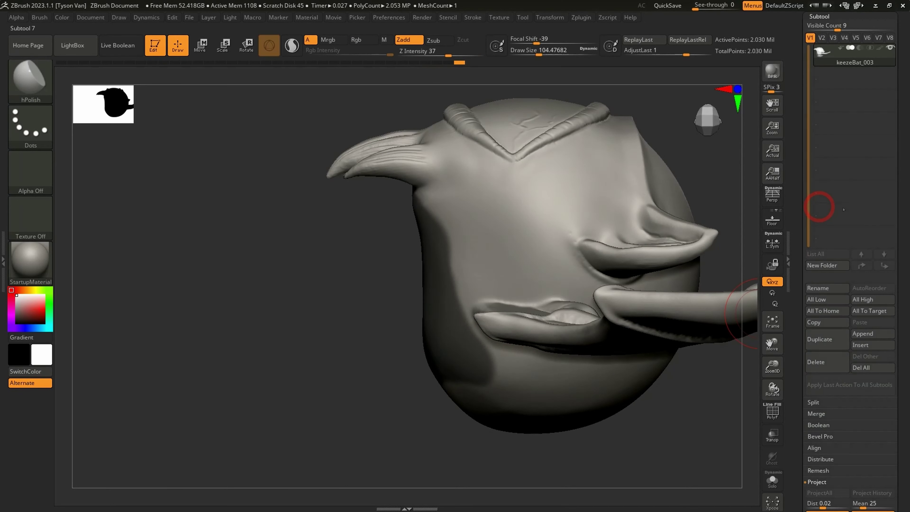
drag(902, 254, 899, 168)
scroll(899, 169, down, 2)
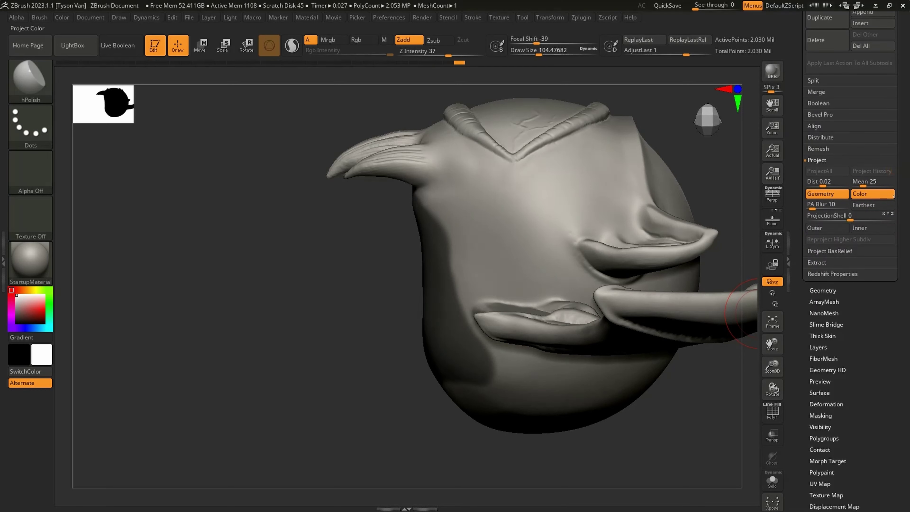
click(819, 263)
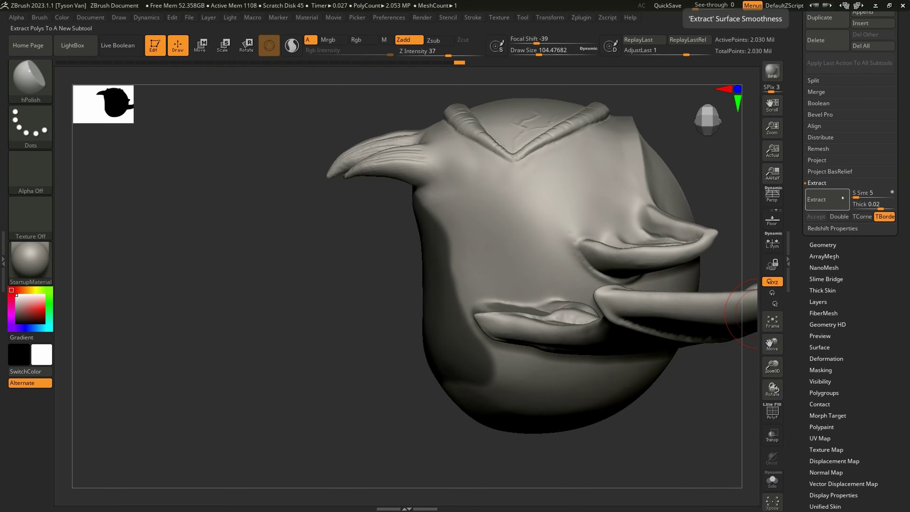
click(822, 199)
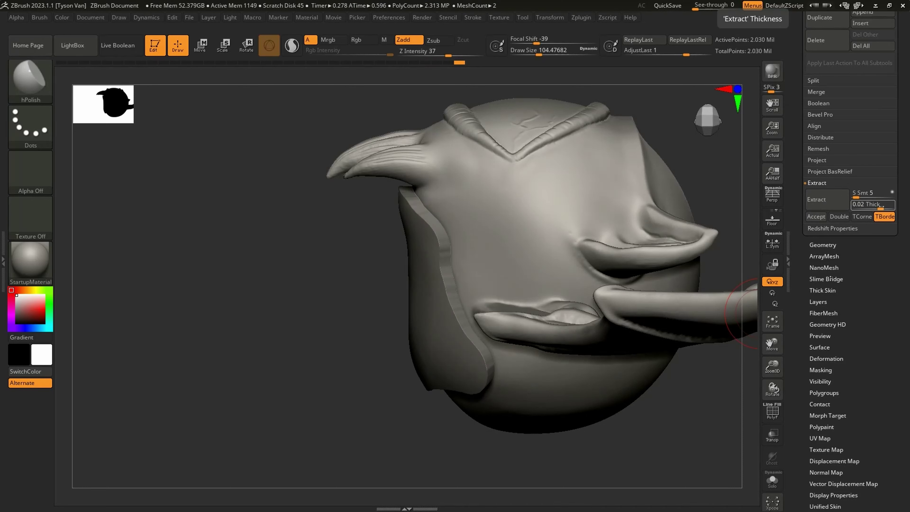
Try an extraction thickness of 0.0995, then extract the masked patch at 0.06284 and accept it as a new subtool.
drag(880, 207, 882, 208)
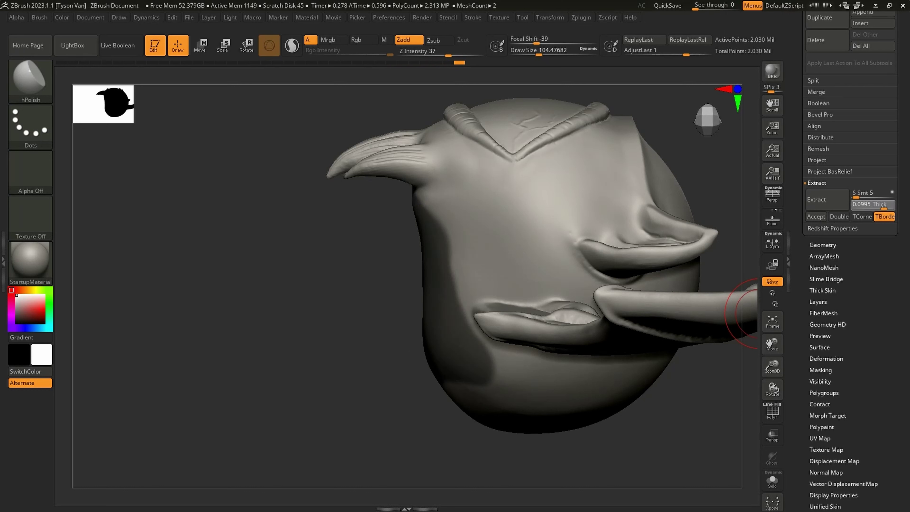
click(823, 199)
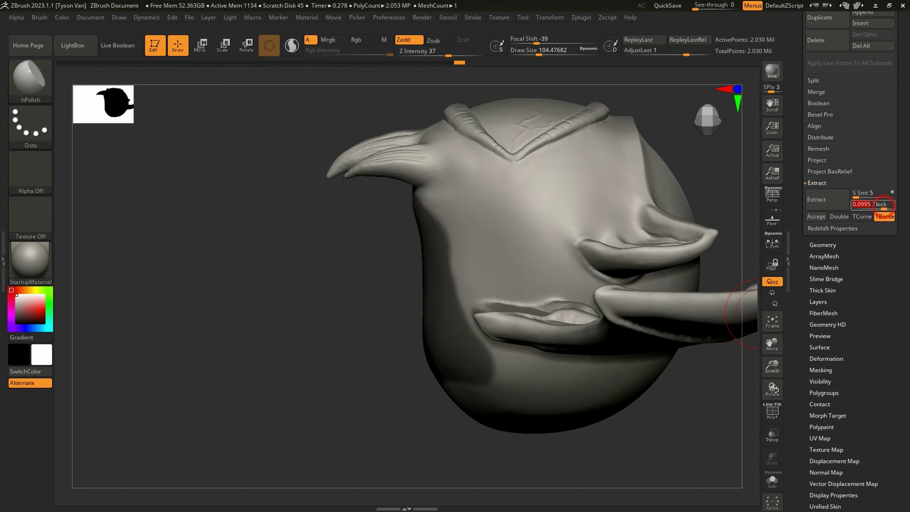
click(830, 200)
drag(883, 207, 881, 208)
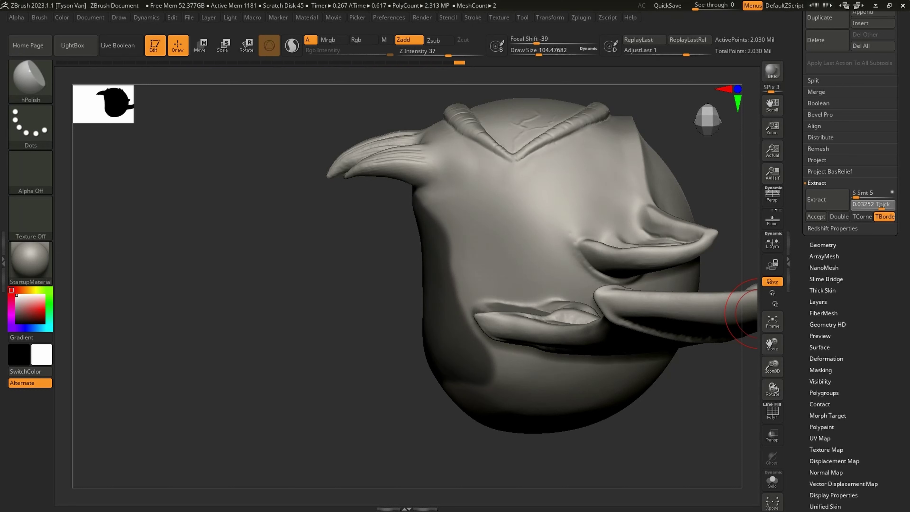
click(882, 208)
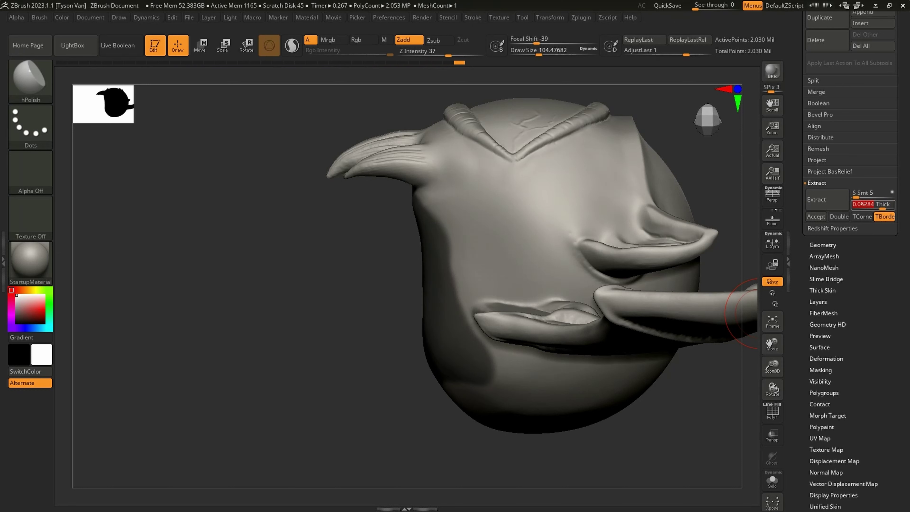
click(834, 205)
click(816, 216)
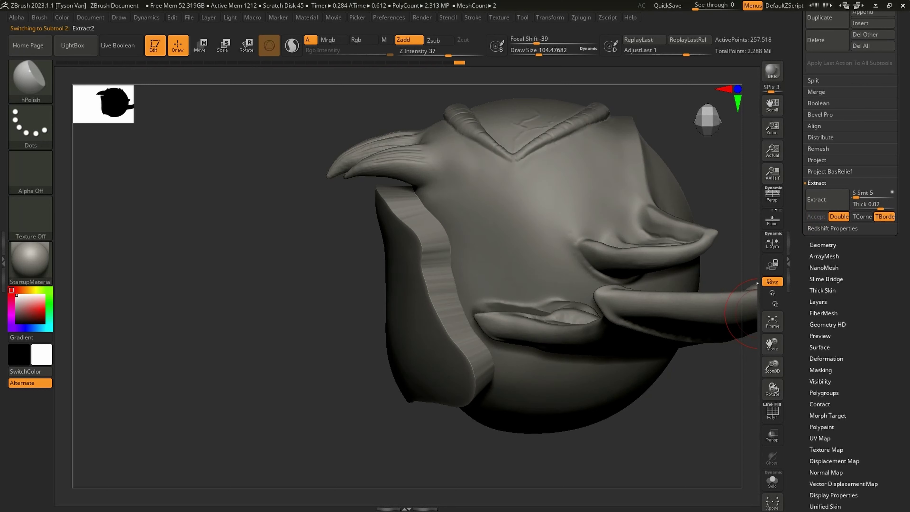
Clear the mask on the extracted shell.
key(ctrl)
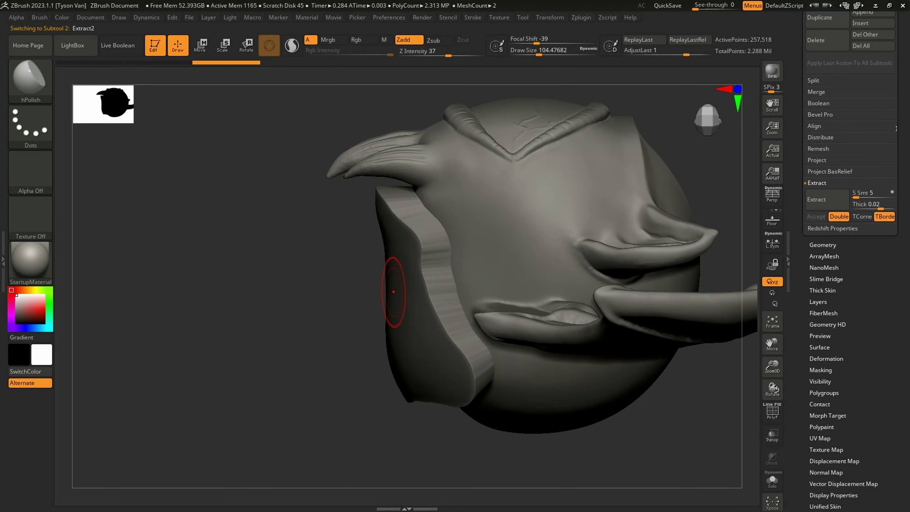
scroll(889, 202, up, 4)
scroll(849, 118, up, 7)
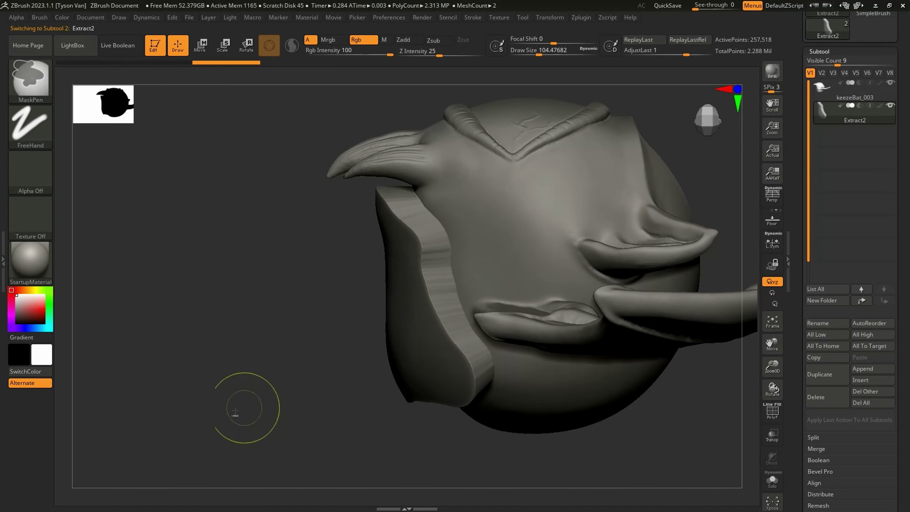
ctrl+drag(200, 422, 279, 349)
Smooth the hard rim of the extracted shell with the draw size raised to about 453.
scroll(850, 376, down, 5)
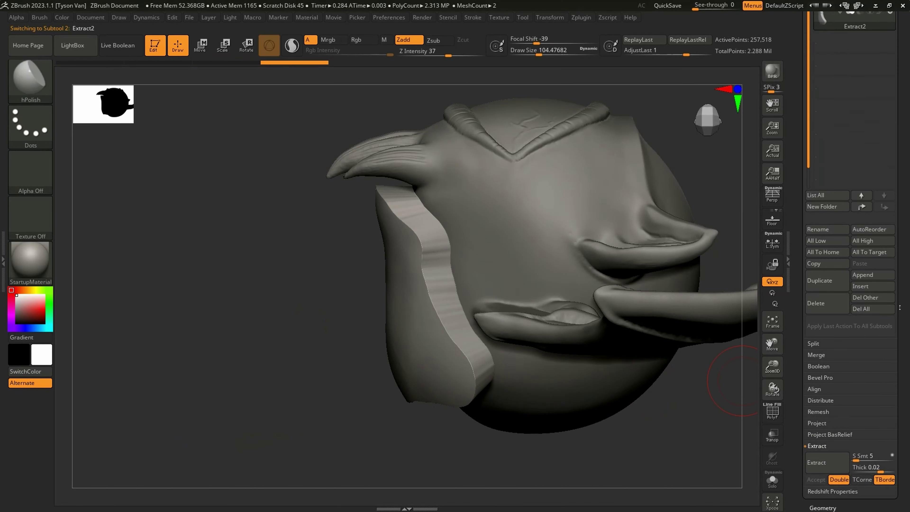
scroll(850, 358, up, 2)
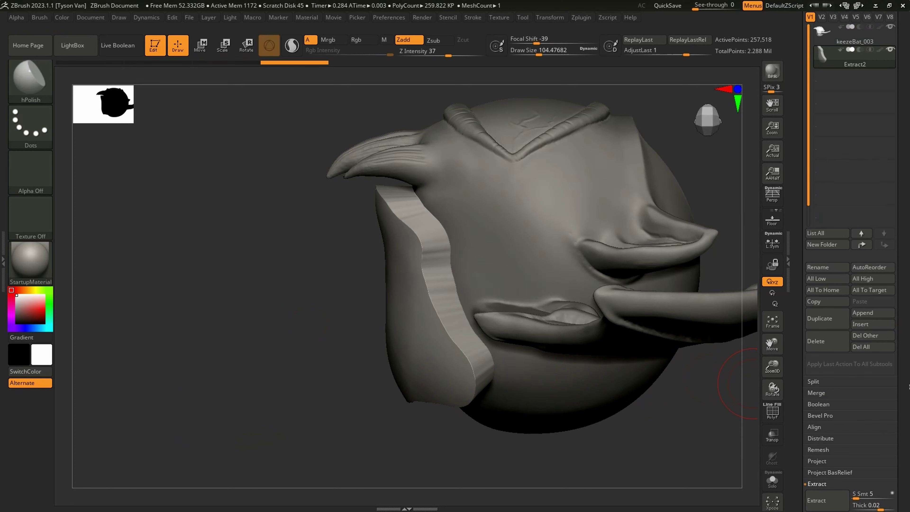
drag(909, 387, 909, 260)
right_drag(579, 374, 493, 344)
key(s)
drag(454, 356, 459, 354)
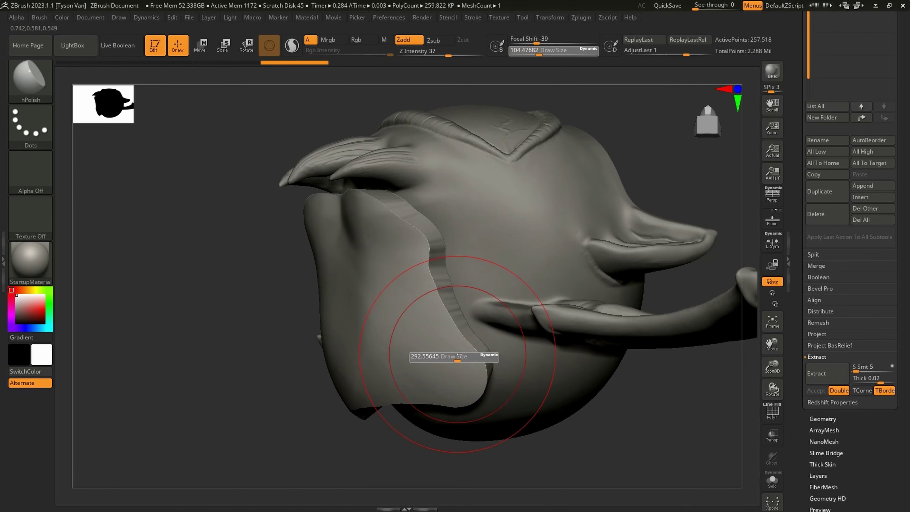
shift+drag(432, 300, 427, 289)
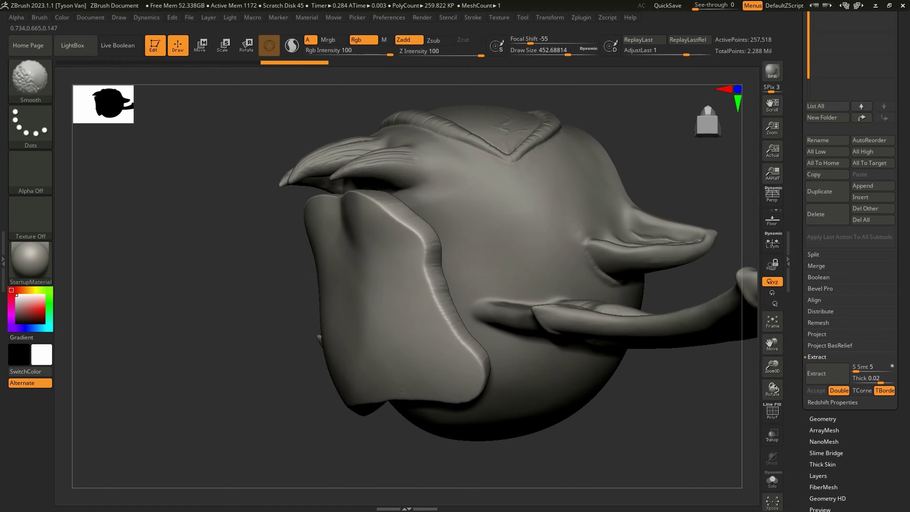
shift+drag(424, 368, 422, 362)
right_drag(422, 358, 397, 358)
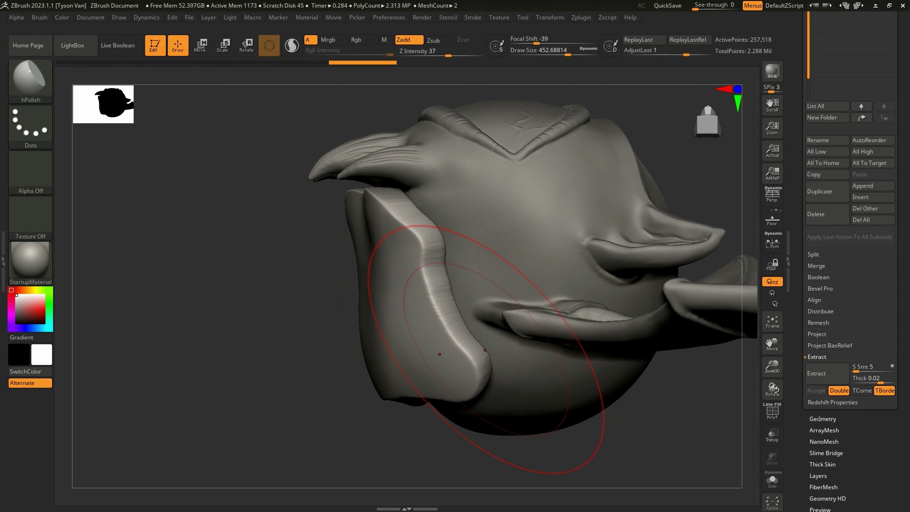
DynaMesh the extracted shell at a resolution of 128.
click(822, 419)
scroll(836, 114, up, 5)
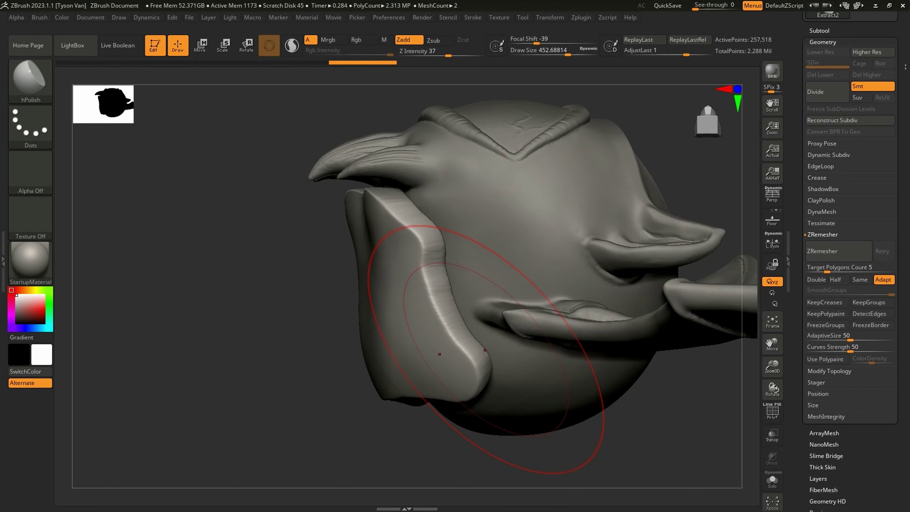
click(836, 113)
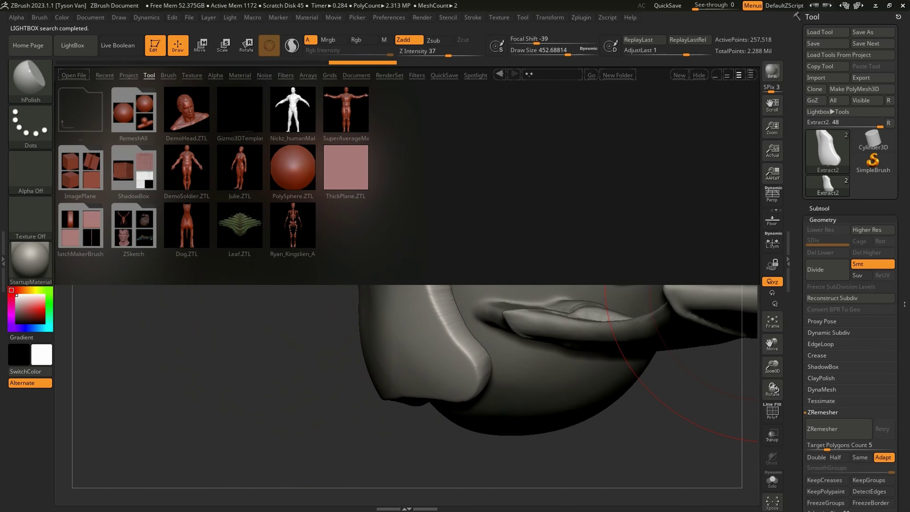
drag(904, 304, 903, 263)
click(697, 74)
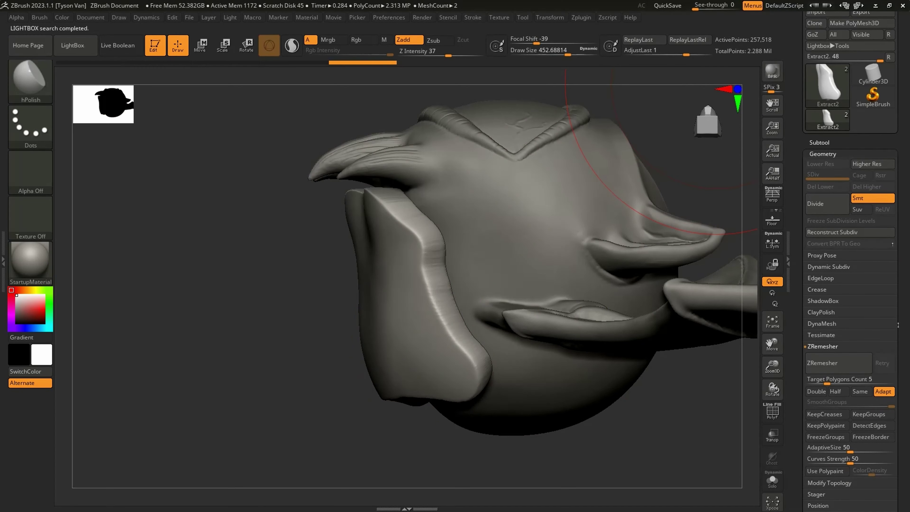
drag(898, 324, 899, 284)
click(820, 265)
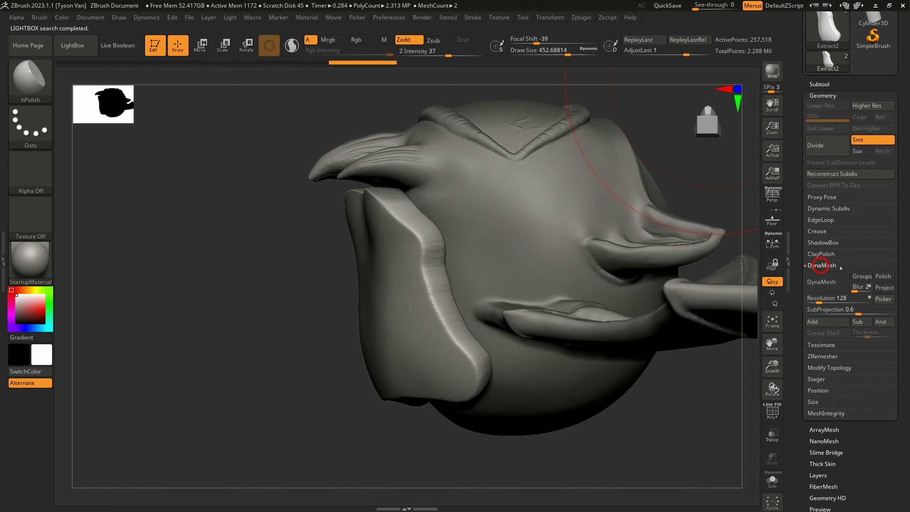
click(825, 282)
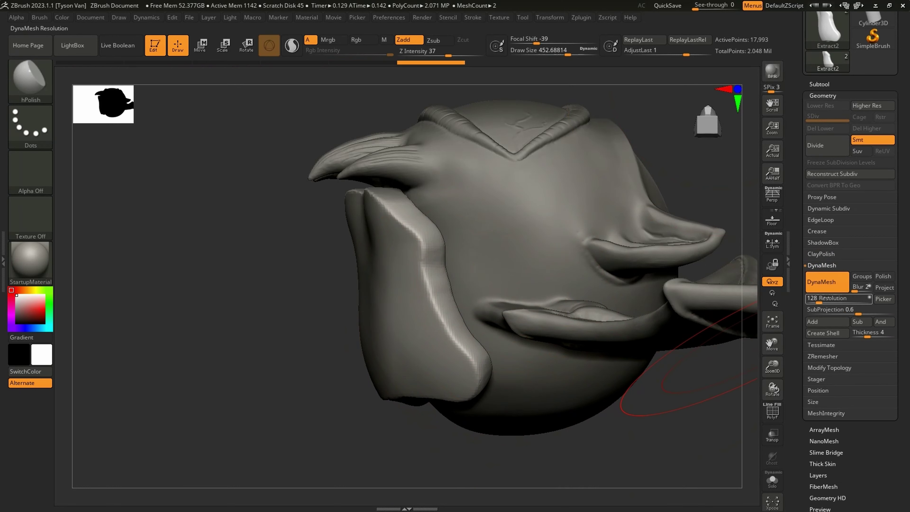
Smooth the remeshed shell's rim with the polyframe shown, and hide the polyframe again.
key(shift)
key(shift+f)
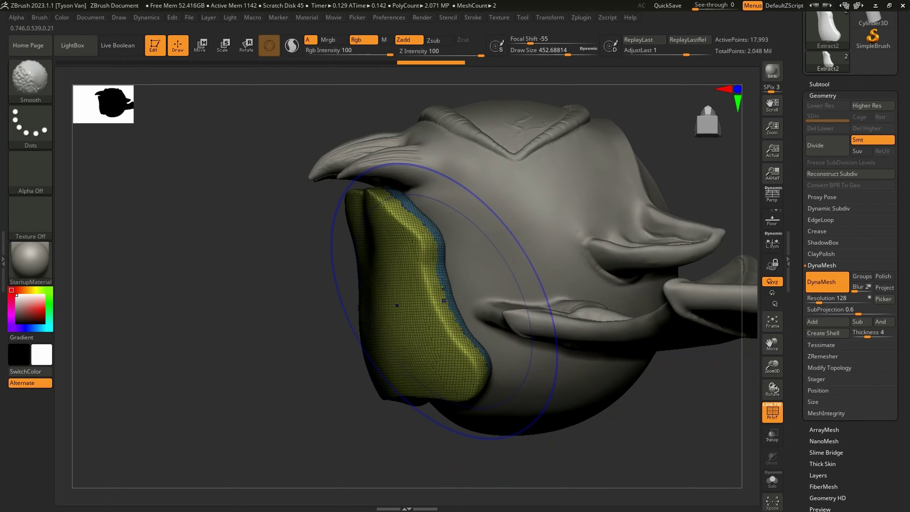
shift+drag(405, 286, 438, 325)
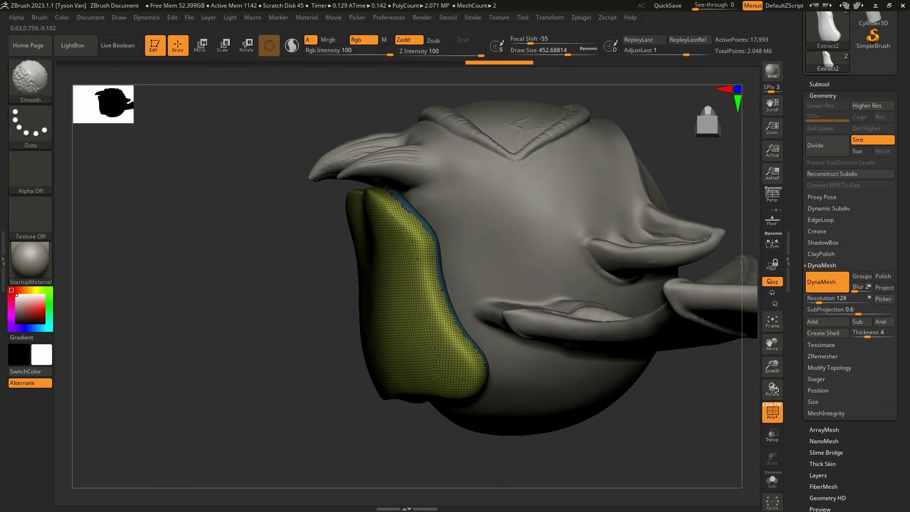
key(shift+f)
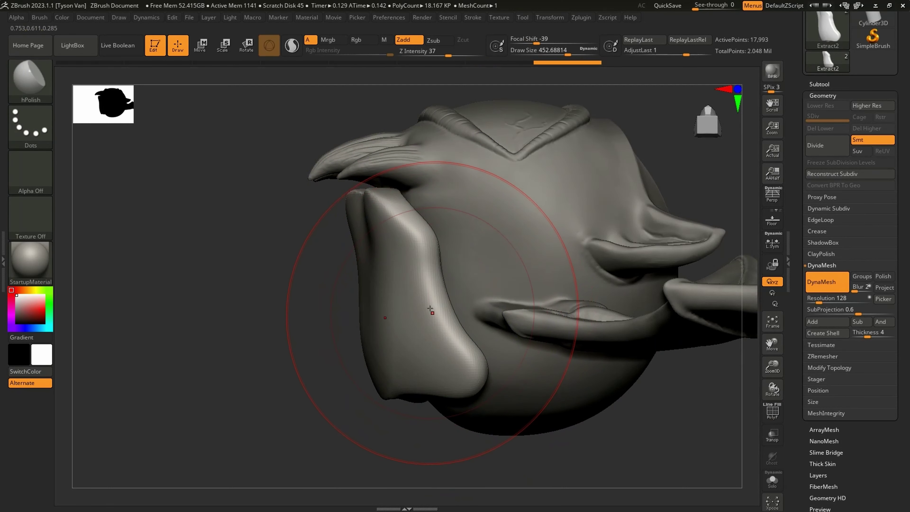
key(shift)
Reposition the unlocked gizmo at the shell's lower end and rotate the shell away from the body like an open lower jaw.
mouse_move(451, 360)
right_down()
mouse_move(530, 358)
mouse_move(405, 362)
right_up()
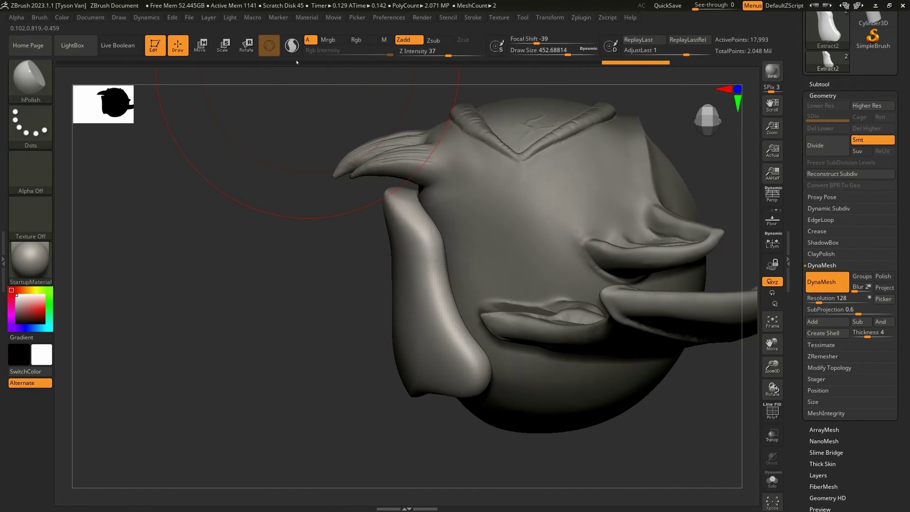
ctrl+right_drag(530, 370, 520, 366)
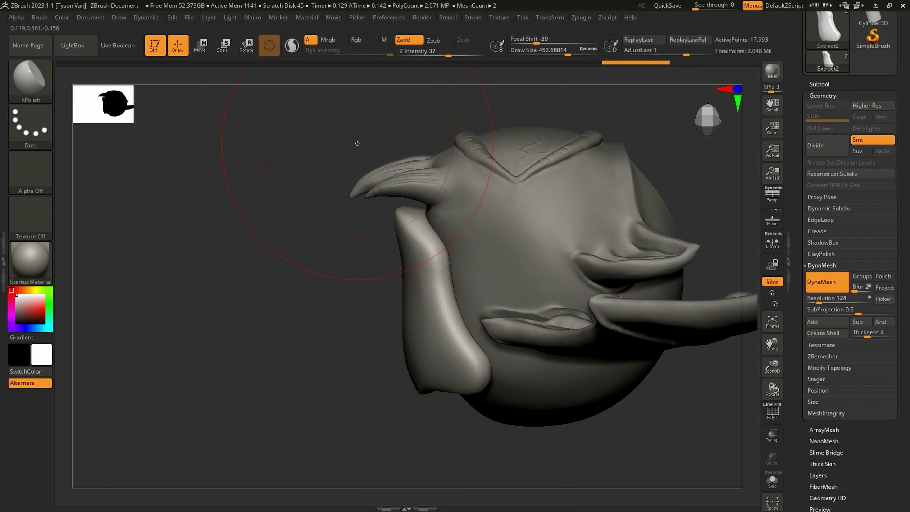
click(254, 46)
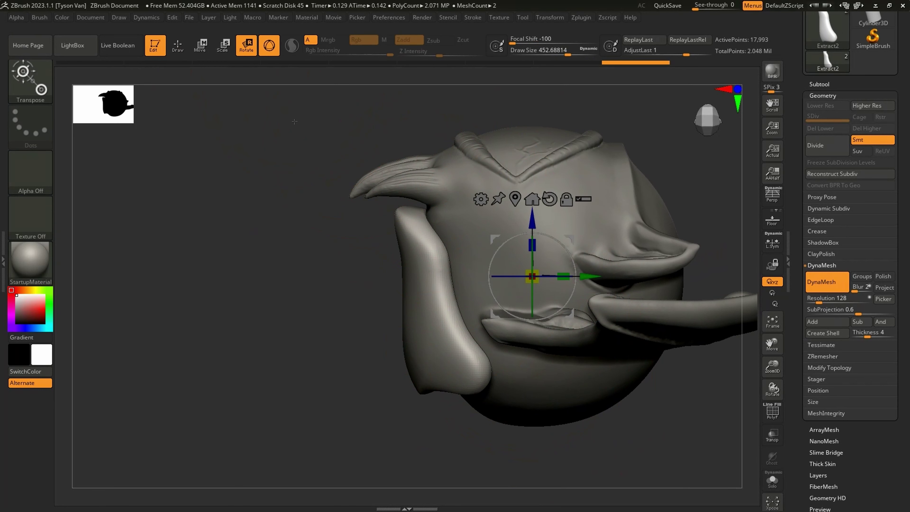
alt+right_drag(335, 338, 248, 347)
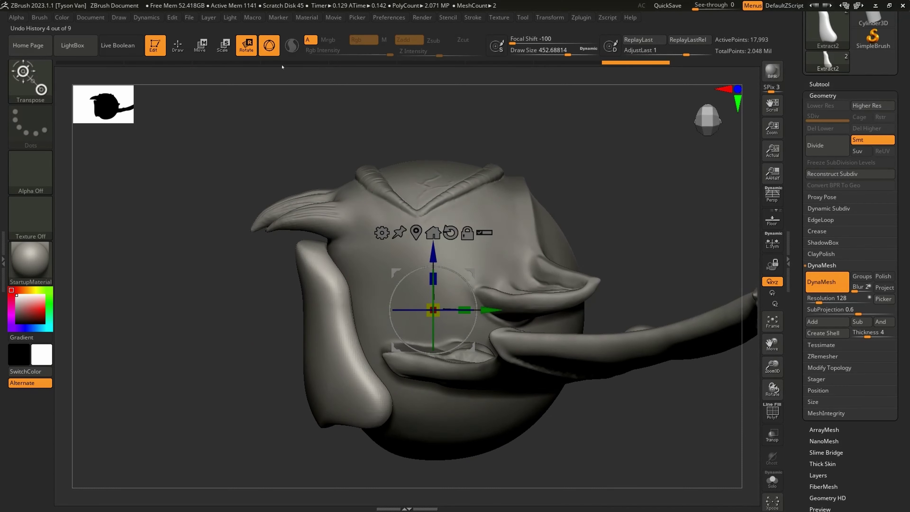
key(q)
click(247, 49)
alt+right_drag(491, 249, 513, 205)
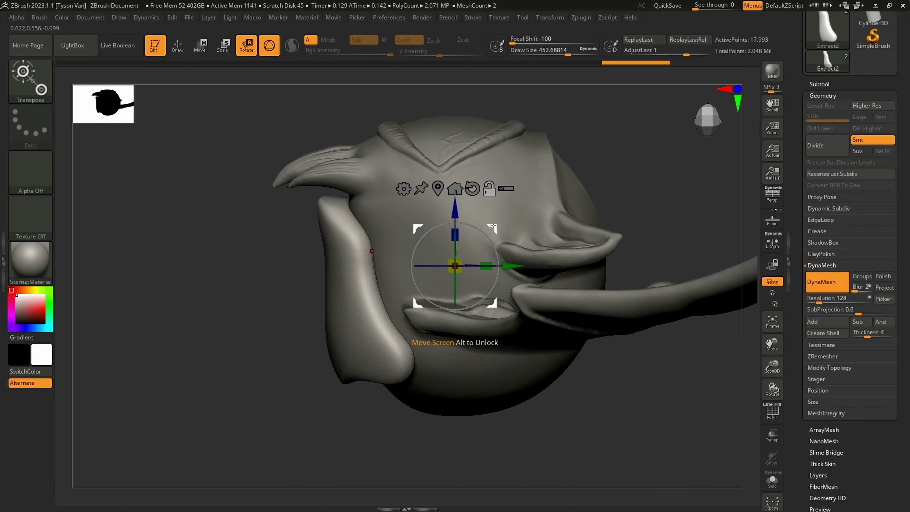
drag(494, 228, 420, 296)
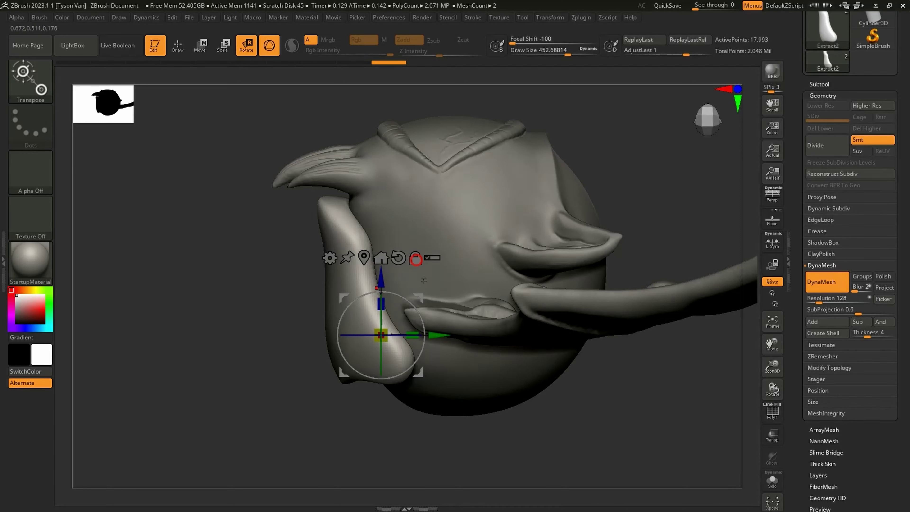
drag(396, 346, 395, 300)
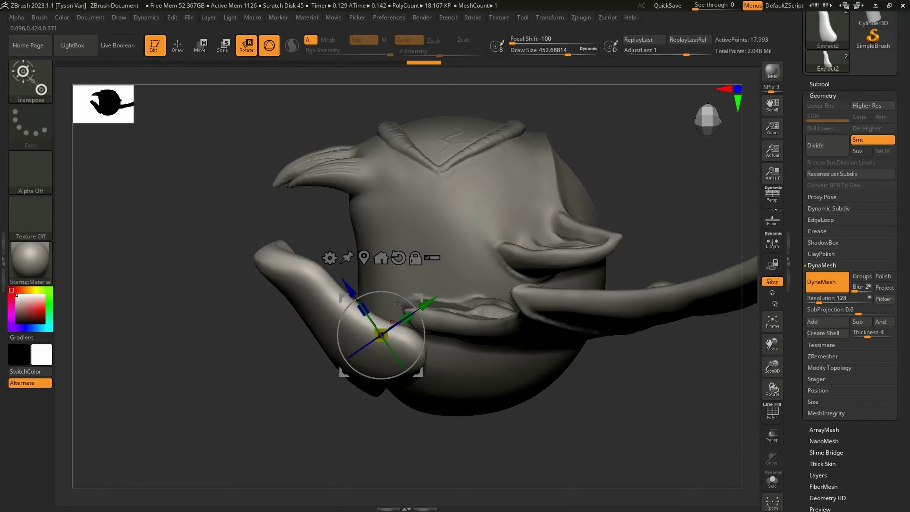
Pull the jaw's sides inward below the fangs with the SnakeHook brush, and smooth its arms at a draw size of about 293.
right_drag(396, 298, 499, 316)
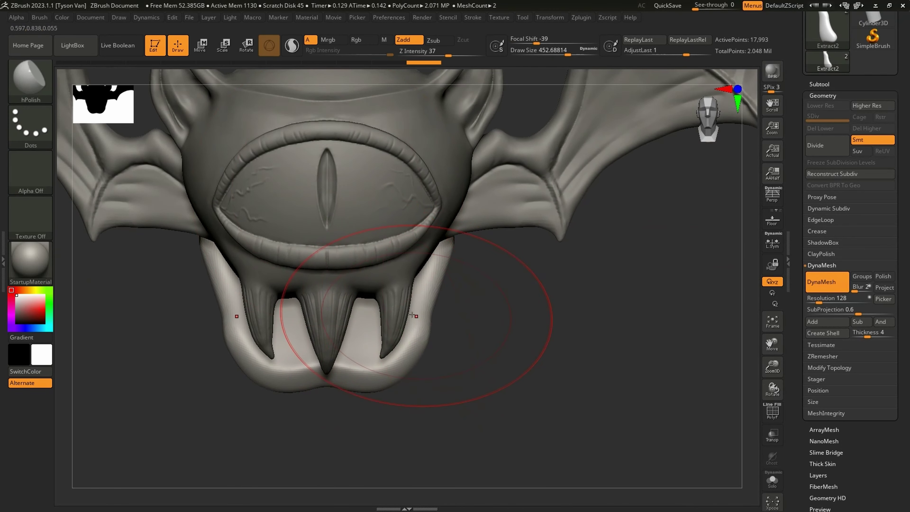
key(b)
key(s)
key(h)
drag(422, 344, 404, 342)
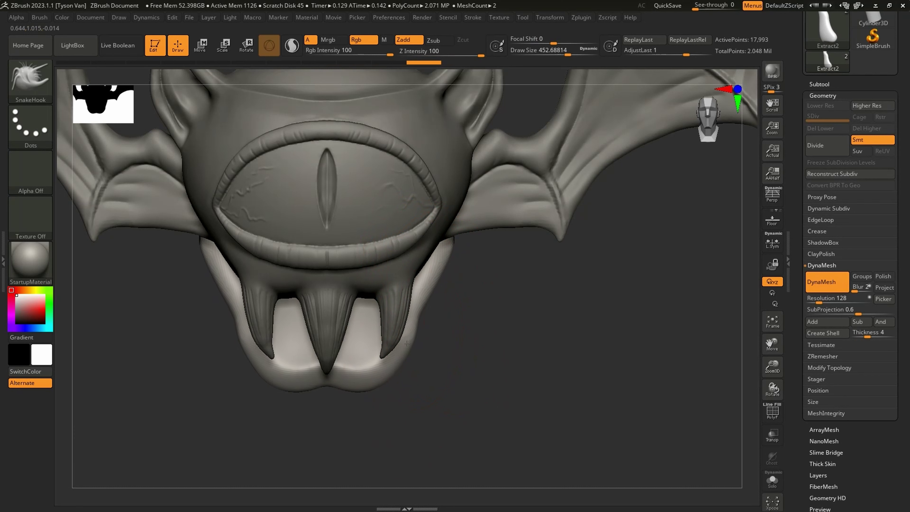
drag(448, 260, 433, 259)
key(s)
drag(405, 359, 394, 360)
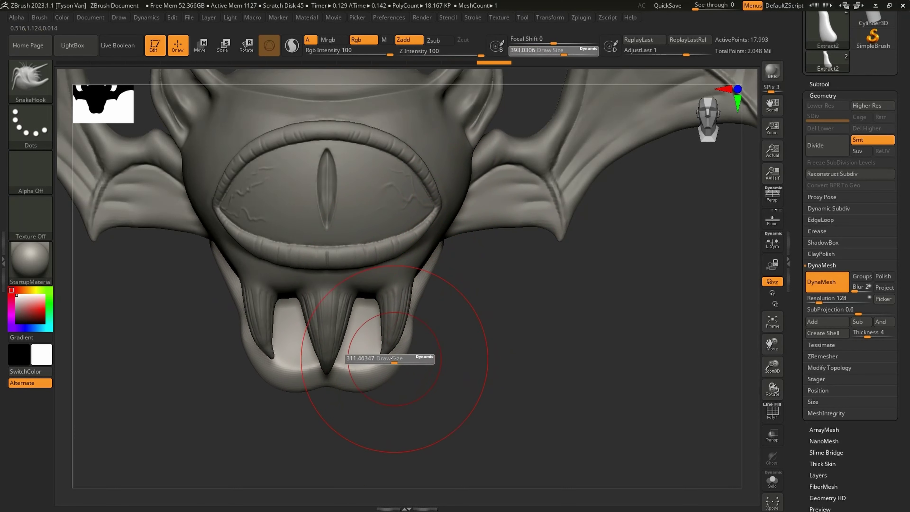
right_drag(474, 338, 424, 340)
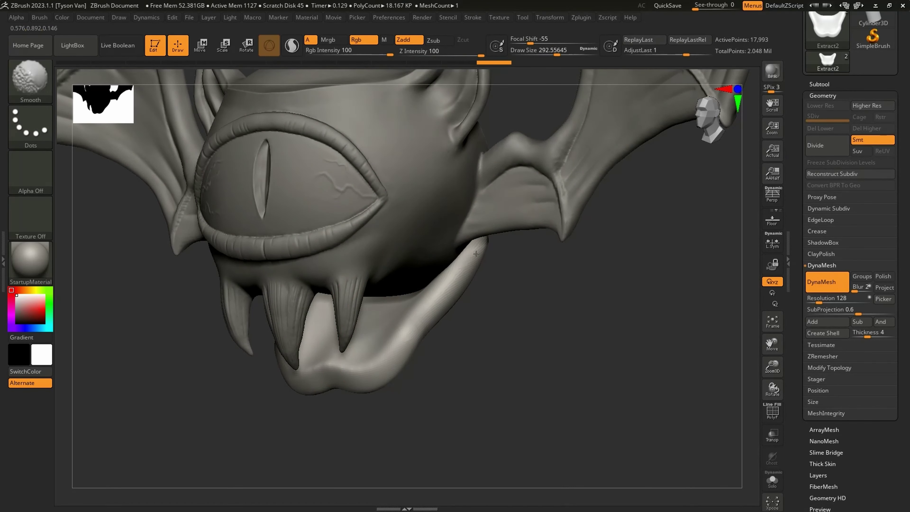
mouse_move(537, 294)
right_down()
mouse_move(440, 280)
mouse_move(376, 344)
mouse_move(381, 359)
mouse_move(365, 347)
right_up()
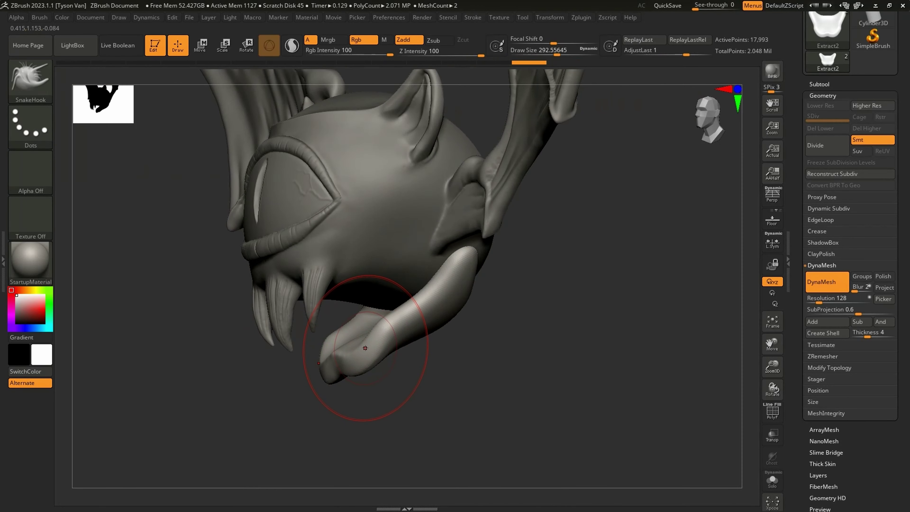
Check the body subtool, reselect the jaw piece and reshape its back end with SnakeHook at a draw size of about 158.
alt+click(344, 251)
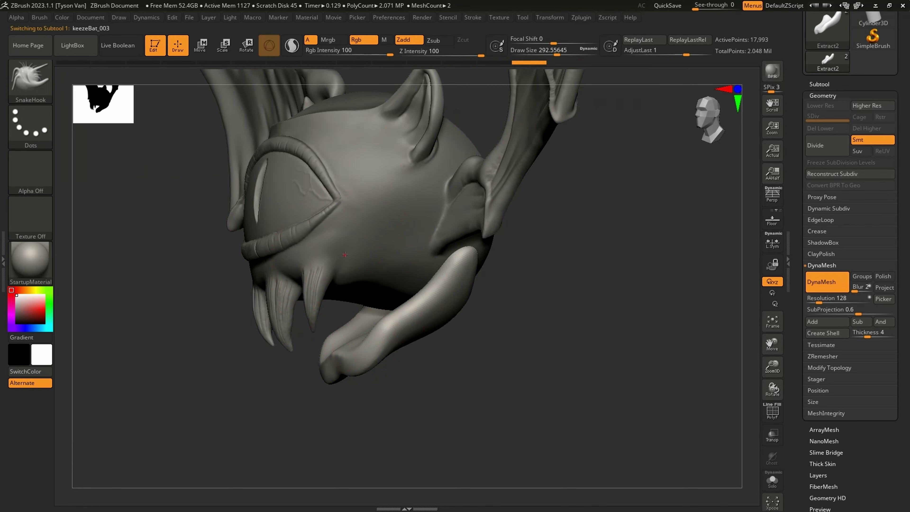
mouse_move(280, 307)
right_down()
mouse_move(286, 305)
mouse_move(279, 311)
right_up()
right_drag(369, 323, 367, 368)
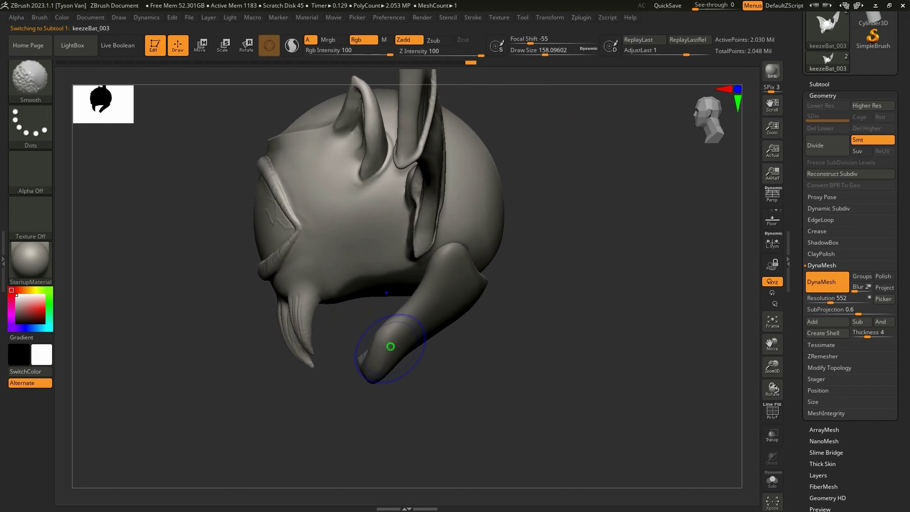
alt+click(459, 297)
right_drag(459, 297, 453, 290)
drag(454, 289, 457, 314)
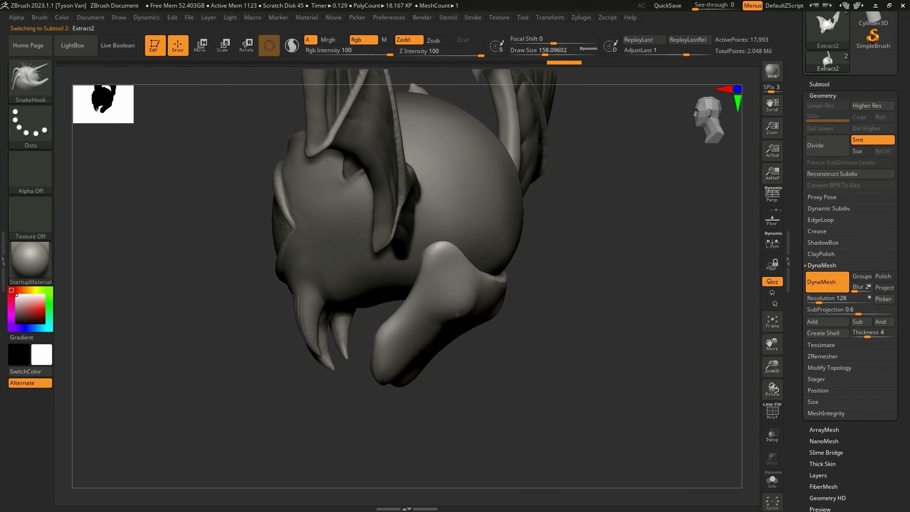
Reshape and smooth the jaw's back rim where it meets the body, using a draw size of about 257.
mouse_move(437, 319)
right_down()
mouse_move(465, 315)
mouse_move(423, 305)
mouse_move(477, 317)
mouse_move(413, 304)
right_up()
key(shift)
key(s)
mouse_move(413, 305)
mouse_down()
mouse_move(423, 305)
mouse_move(411, 298)
mouse_up()
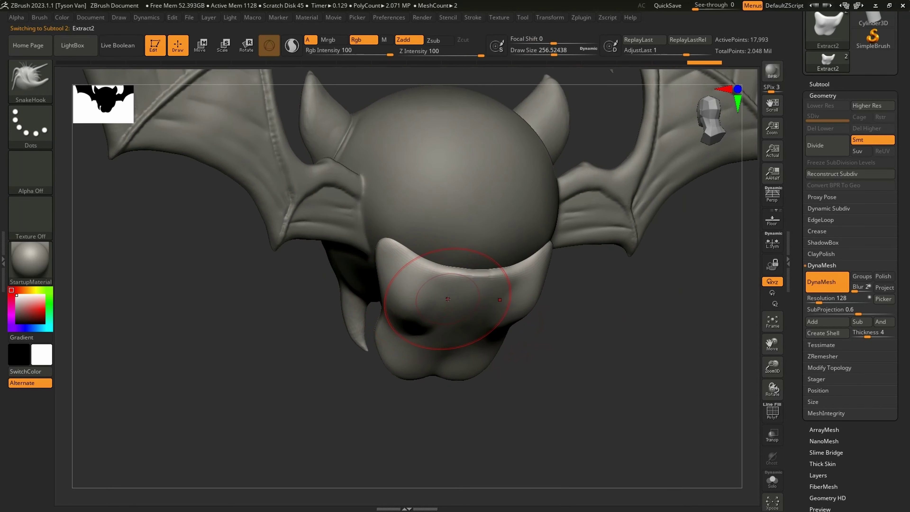
right_drag(462, 329, 486, 294)
key(shift)
shift+drag(483, 283, 483, 277)
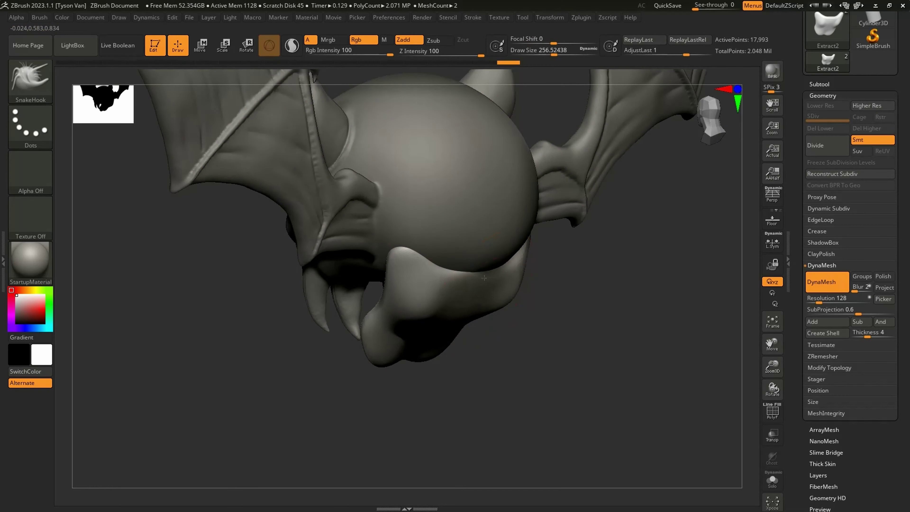
drag(465, 312, 465, 308)
mouse_move(465, 308)
right_down()
mouse_move(460, 298)
mouse_move(481, 289)
right_up()
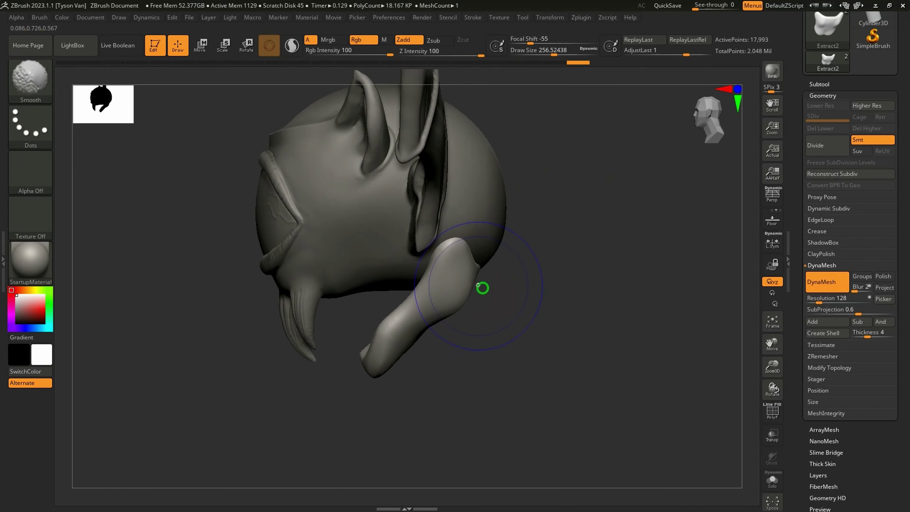
Push in the jaw's rear edge with the draw size reduced to about 177, and smooth the side arm.
key(s)
drag(471, 283, 456, 278)
click(463, 281)
right_drag(456, 279, 483, 295)
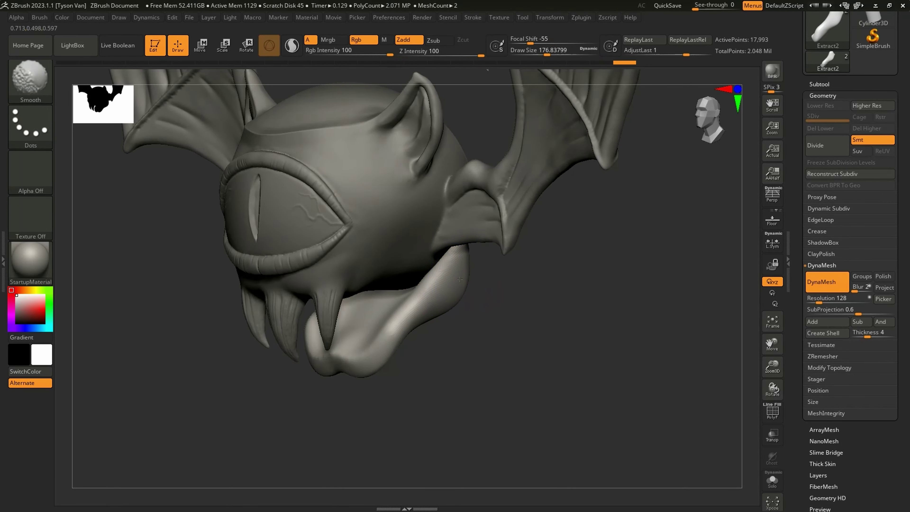
shift+drag(398, 327, 396, 330)
Enable Sculptris Pro and pull a symmetrical pair of lower fangs from the jaw's front with SnakeHook at a draw size of about 83.
right_drag(394, 362, 365, 317)
key(s)
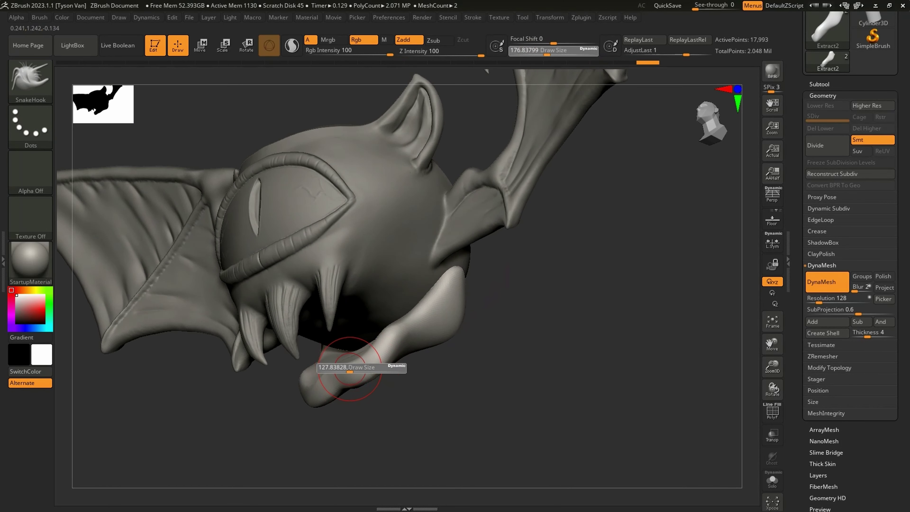
click(345, 369)
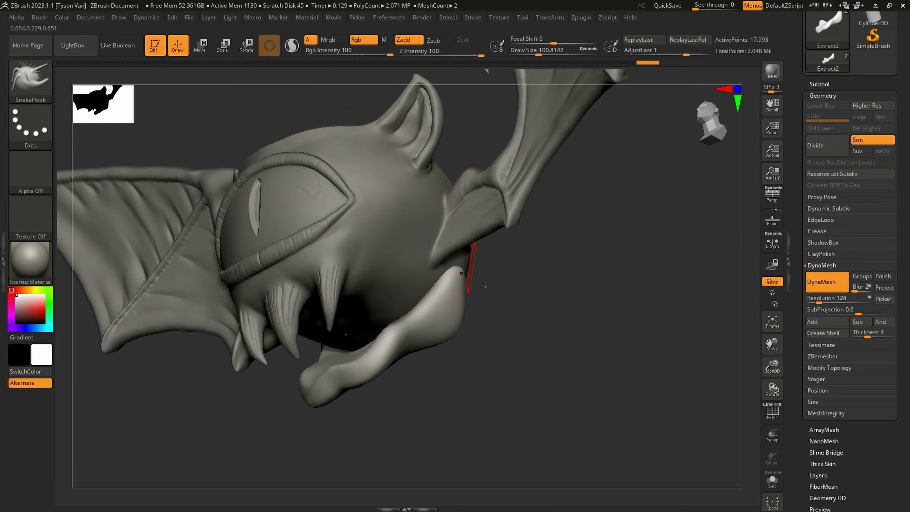
right_drag(470, 266, 491, 304)
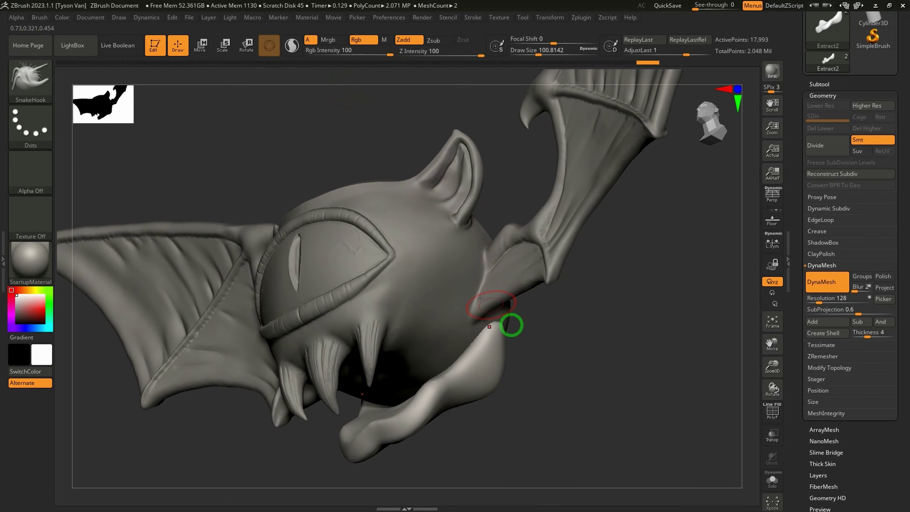
click(293, 46)
right_drag(395, 395, 396, 422)
key(s)
drag(394, 426, 344, 361)
right_drag(410, 410, 426, 383)
mouse_move(368, 387)
mouse_down()
mouse_move(355, 371)
mouse_move(372, 406)
mouse_up()
ctrl+drag(519, 387, 544, 412)
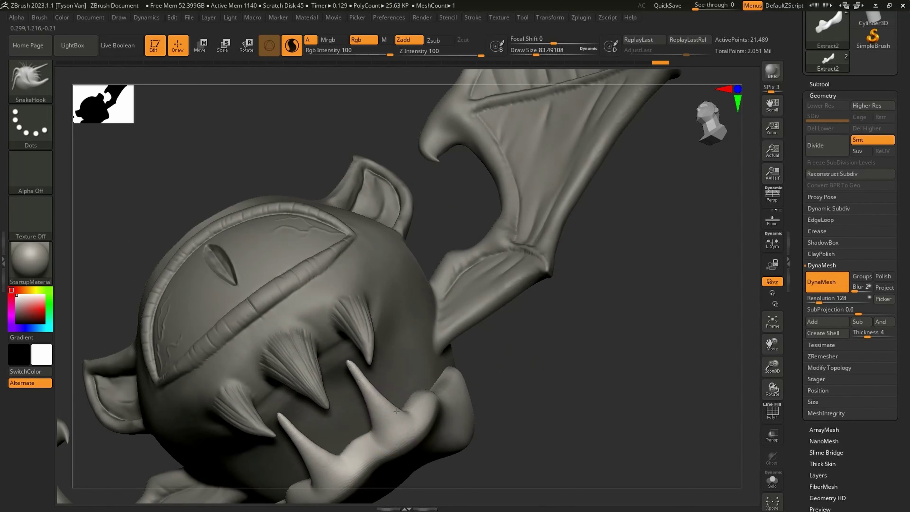
mouse_move(362, 372)
shift+mouse_down()
mouse_move(373, 407)
mouse_move(348, 361)
shift+mouse_up()
Thicken the lower fangs with the Inflat brush at a draw size of about 80, and smooth their bases.
key(b)
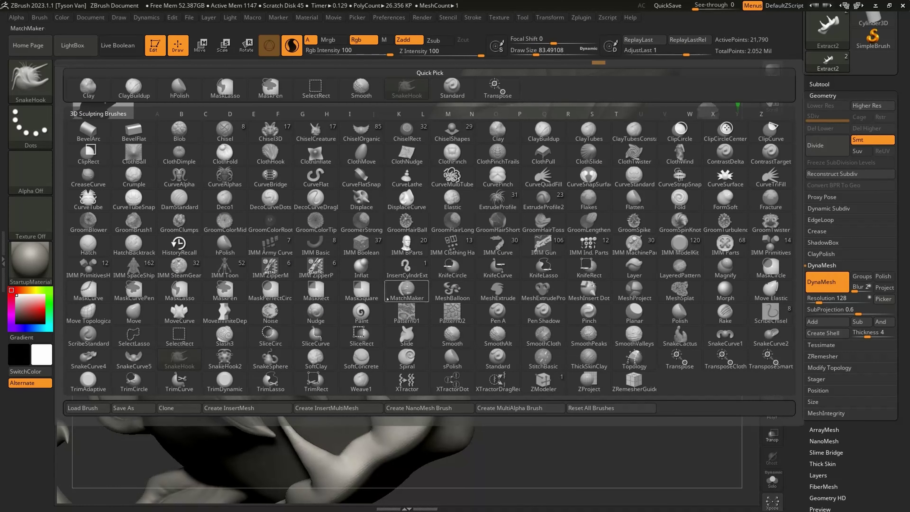
click(361, 267)
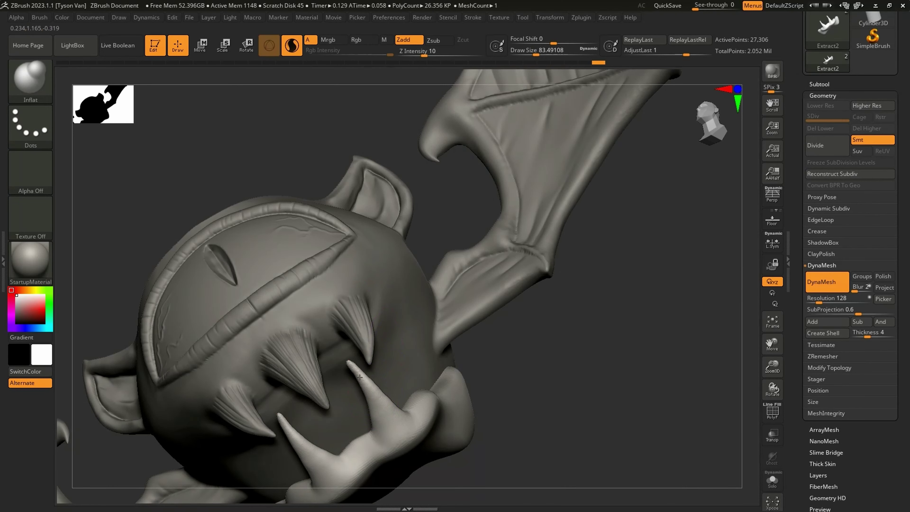
key(s)
mouse_move(378, 406)
mouse_down()
mouse_move(386, 423)
mouse_move(380, 400)
mouse_up()
key(s)
mouse_move(379, 417)
shift+mouse_down()
mouse_move(369, 399)
mouse_move(380, 395)
shift+mouse_up()
ctrl+drag(530, 387, 551, 409)
drag(367, 381, 364, 370)
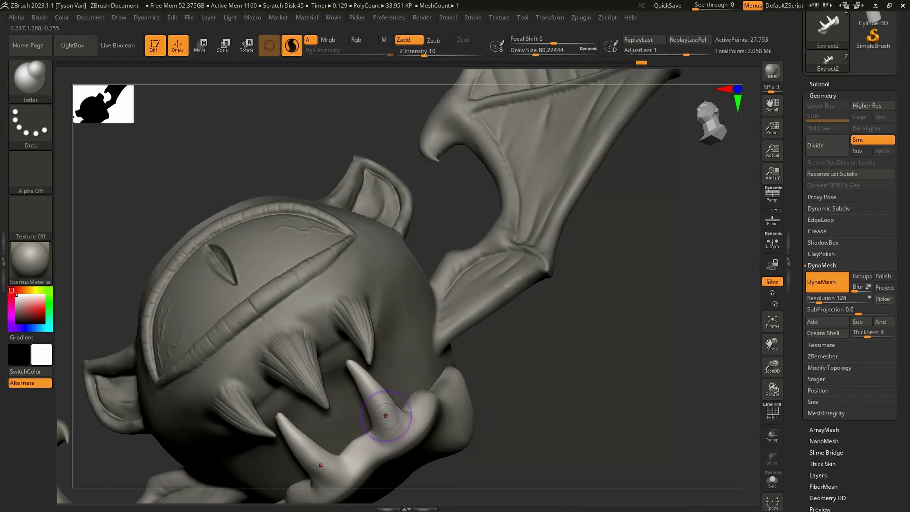
Even out the lower fangs' shafts and bases with smoothing at a draw size of about 132, and undo the last stroke.
key(s)
drag(385, 416, 391, 414)
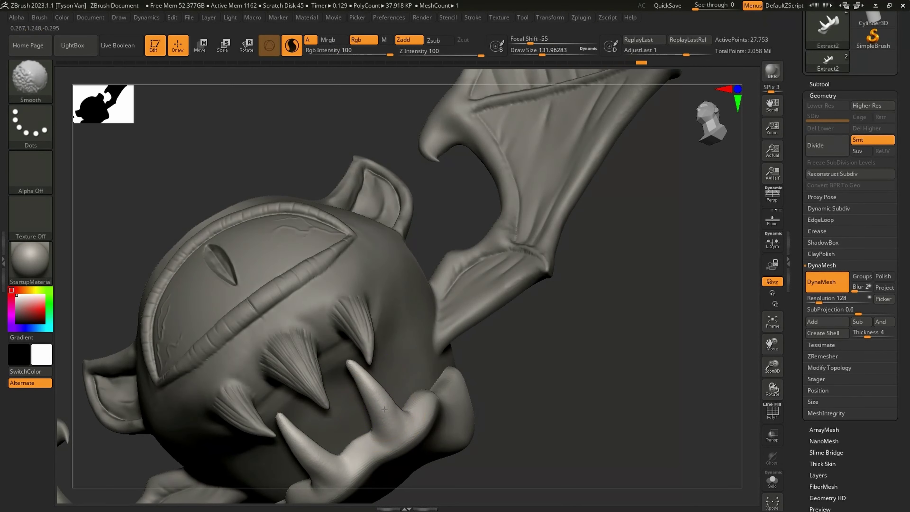
key(s)
mouse_move(379, 402)
mouse_down()
mouse_move(367, 372)
mouse_move(363, 379)
mouse_up()
key(shift)
key(s)
mouse_move(364, 375)
shift+mouse_down()
mouse_move(370, 396)
mouse_move(393, 395)
mouse_move(388, 416)
mouse_move(358, 399)
shift+mouse_up()
key(shift)
key(s)
key(shift)
key(ctrl+z)
key(s)
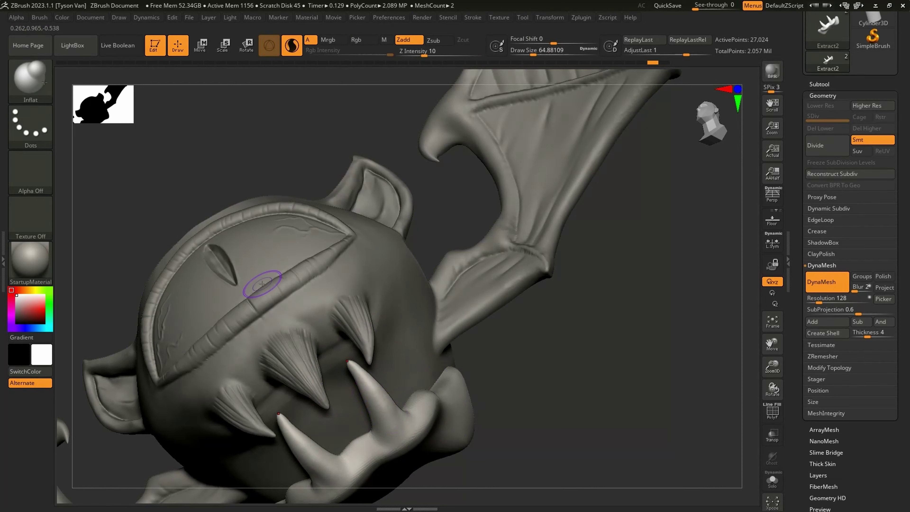
Disable Sculptris Pro and inflate the lower fangs and their bases at a draw size of about 149.
click(293, 47)
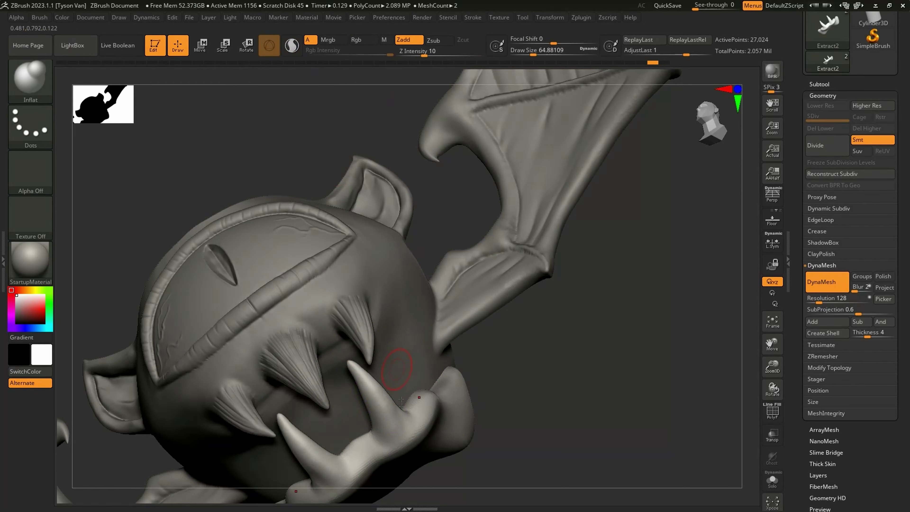
key(s)
drag(394, 421, 403, 421)
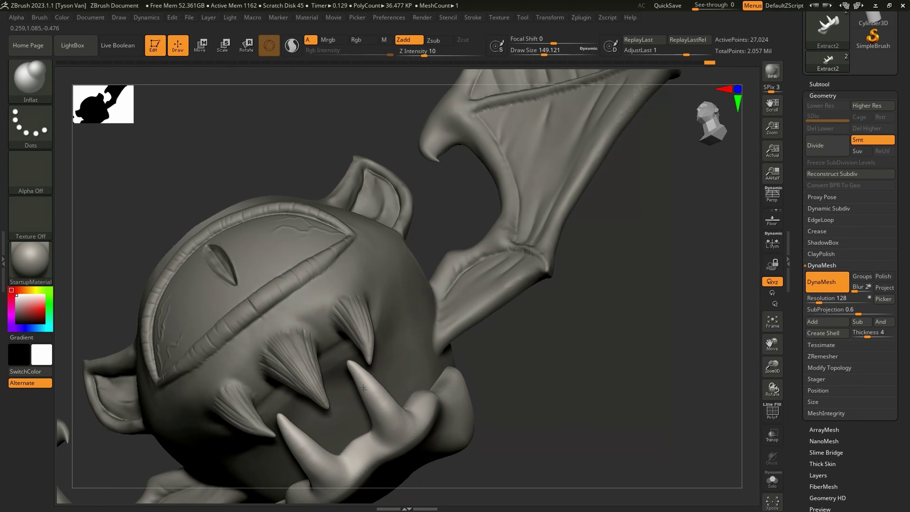
drag(359, 382, 374, 408)
drag(384, 440, 402, 445)
right_drag(412, 436, 365, 419)
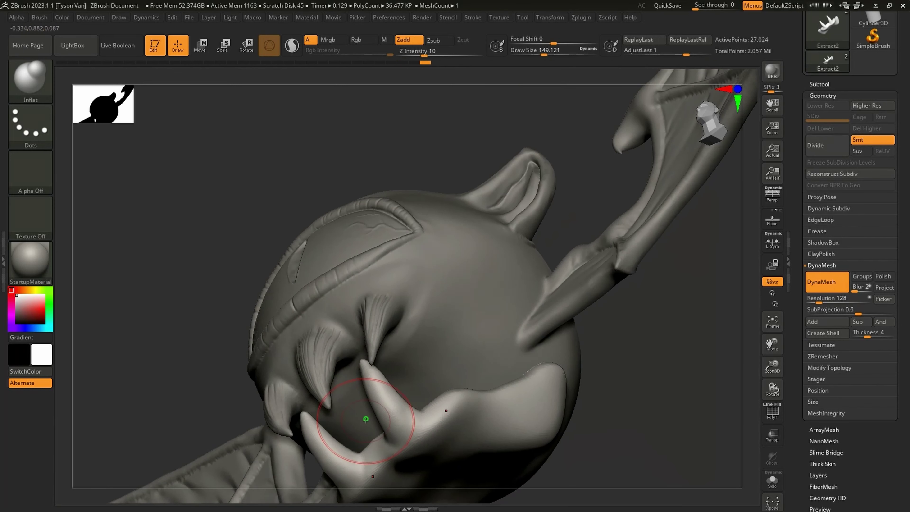
Bend and lengthen the lower fangs with SnakeHook at a draw size of about 149, and smooth them.
key(b)
key(s)
key(h)
right_drag(441, 411, 367, 383)
drag(371, 374, 375, 361)
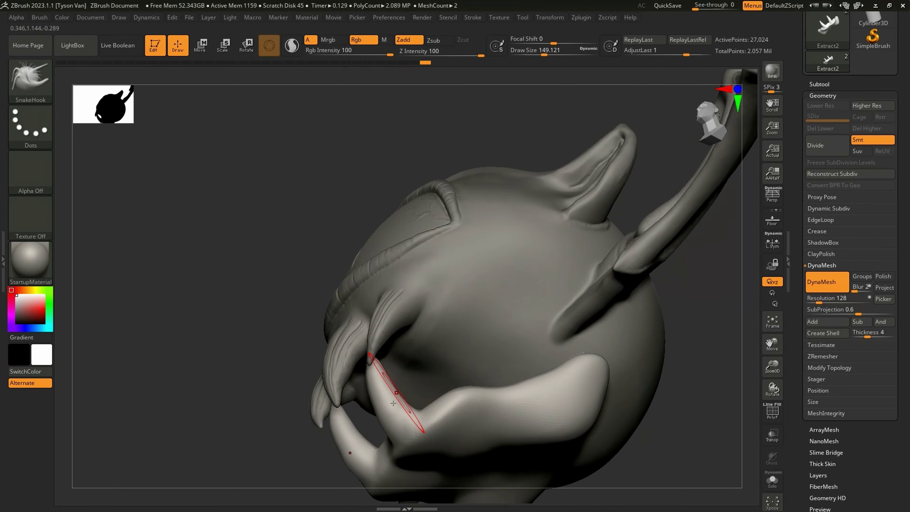
right_drag(416, 399, 382, 411)
shift+drag(386, 361, 387, 376)
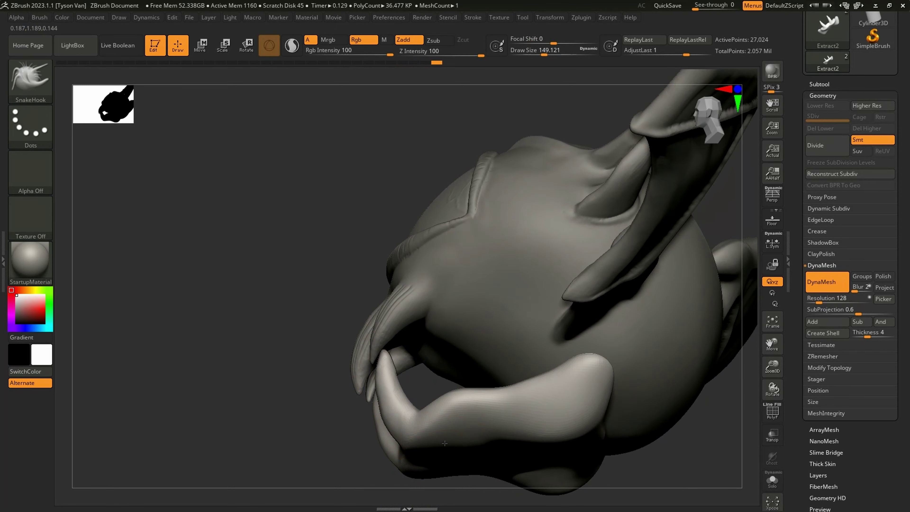
mouse_move(414, 434)
right_down()
mouse_move(396, 355)
mouse_move(446, 348)
right_up()
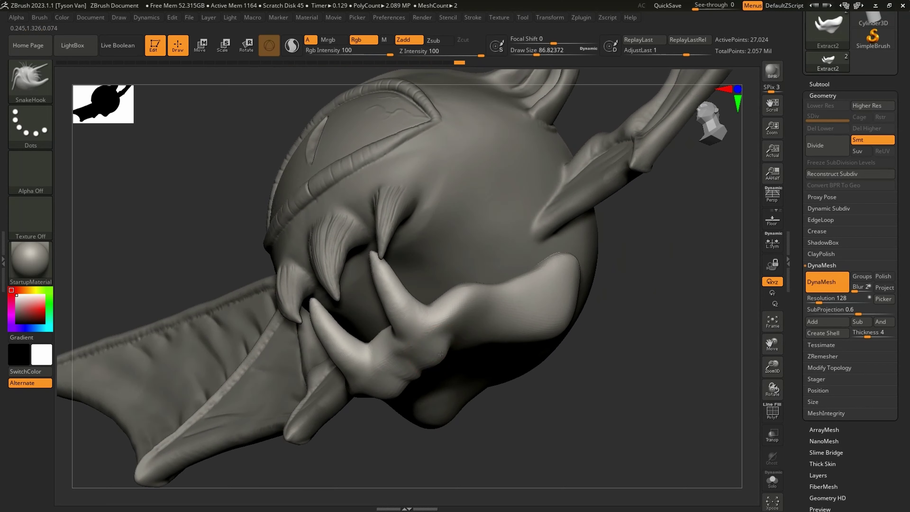
Remesh the jaw with DynaMesh at resolution 128 and smooth the chin below the lower fangs.
ctrl+drag(625, 439, 703, 339)
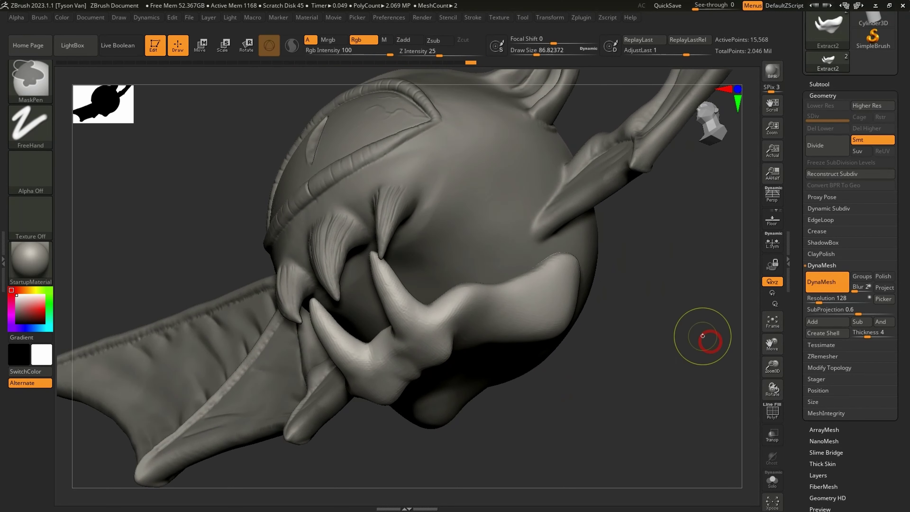
shift+drag(411, 380, 420, 386)
shift+right_drag(538, 362, 489, 359)
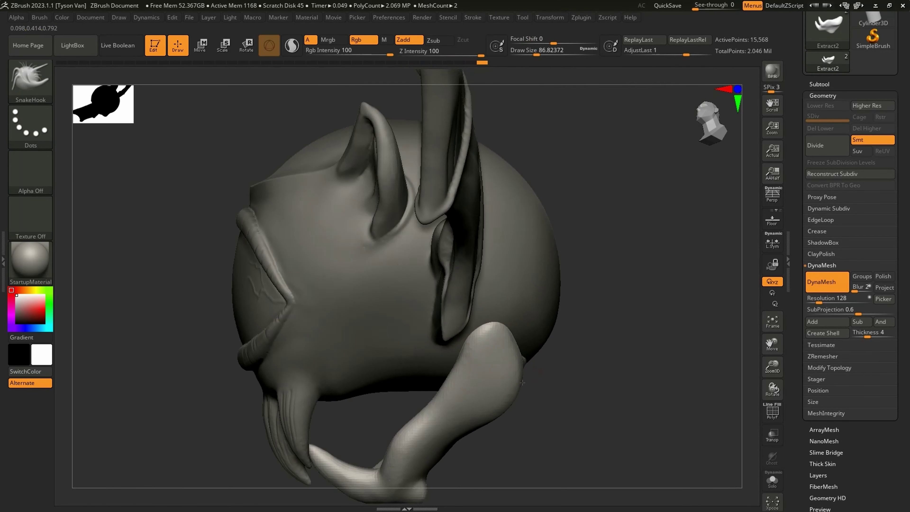
mouse_move(428, 420)
right_down()
mouse_move(468, 407)
mouse_move(463, 373)
right_up()
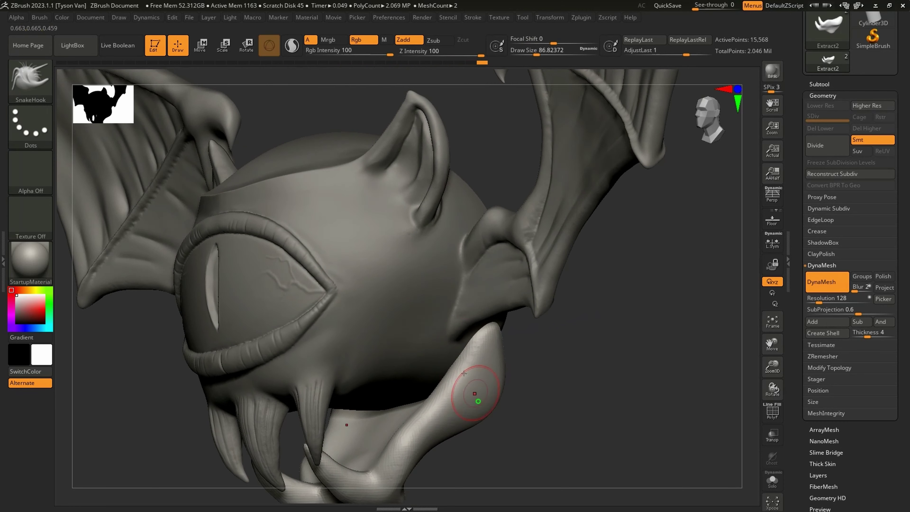
Scale the jaw down slightly with the gizmo and adjust its placement under the body.
click(227, 50)
drag(410, 381, 401, 380)
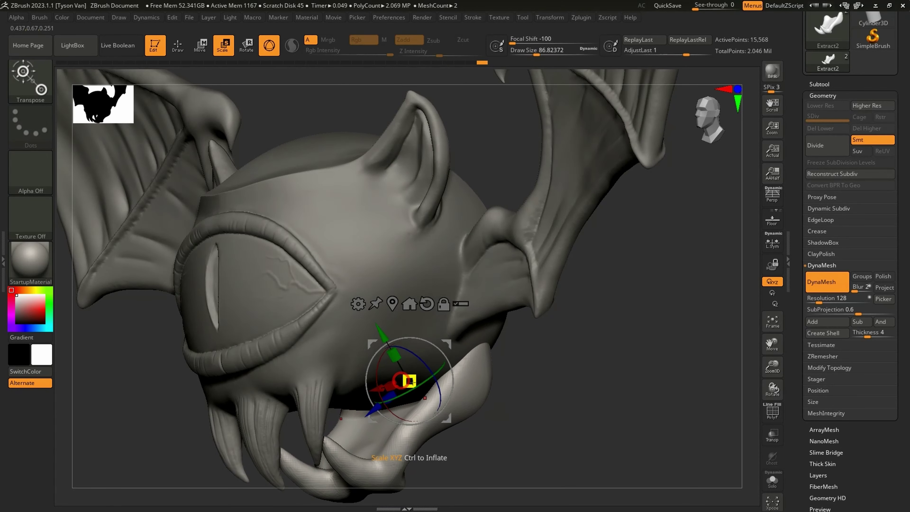
right_drag(413, 382, 339, 374)
mouse_move(499, 331)
mouse_down()
mouse_move(468, 332)
mouse_move(476, 338)
mouse_up()
Refine the fang with SnakeHook, and pull a small second tooth up behind it at a draw size of about 56.
key(q)
key(s)
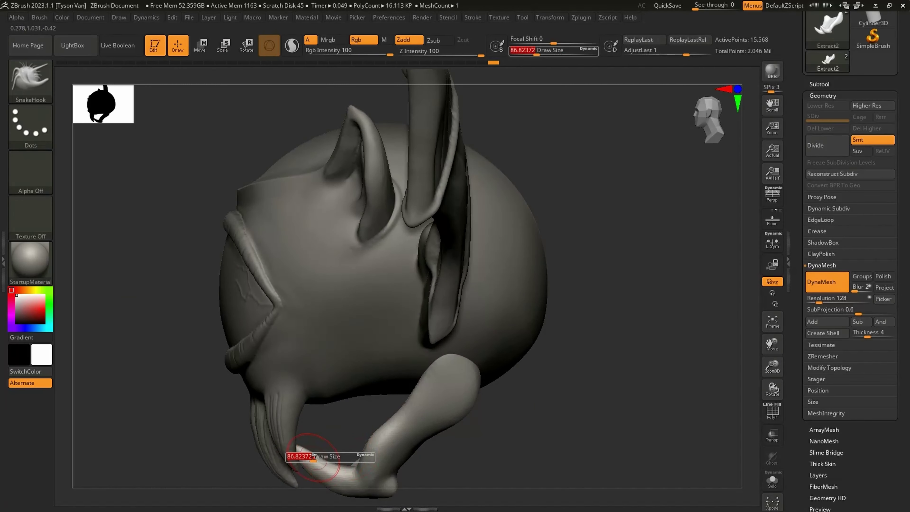
drag(313, 458, 313, 458)
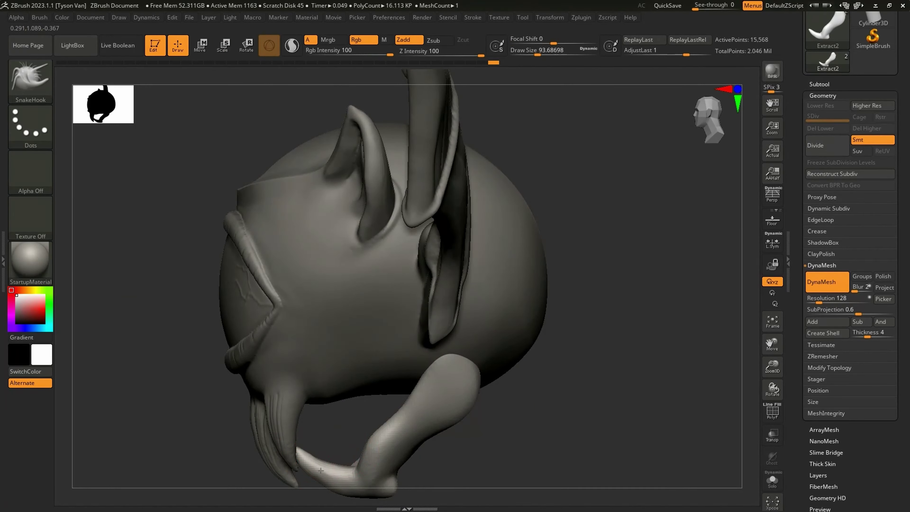
shift+drag(322, 471, 321, 477)
mouse_move(324, 471)
right_down()
mouse_move(385, 455)
mouse_move(372, 437)
right_up()
key(s)
mouse_move(375, 444)
mouse_down()
mouse_move(358, 434)
mouse_move(380, 449)
mouse_up()
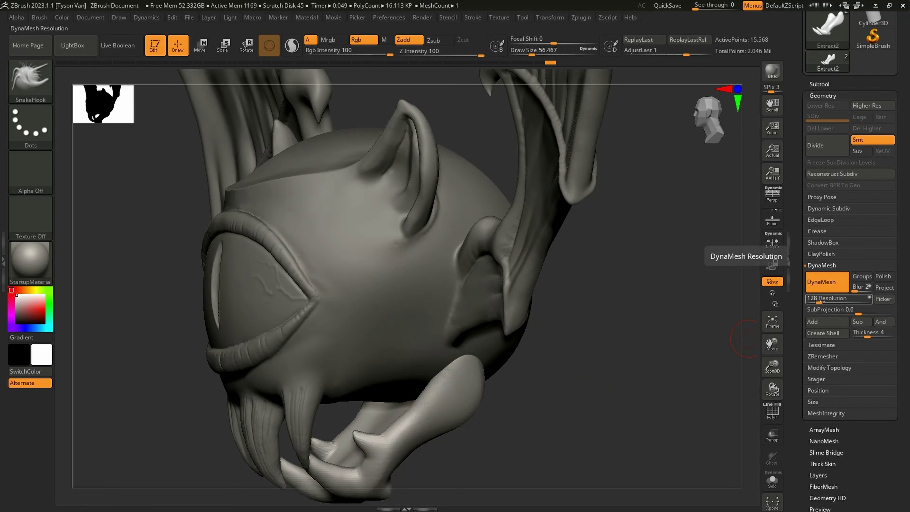
Set the jaw's DynaMesh resolution to 256 and remesh it, clearing the stray mask from its back end.
drag(819, 300, 822, 299)
click(823, 299)
text(256)
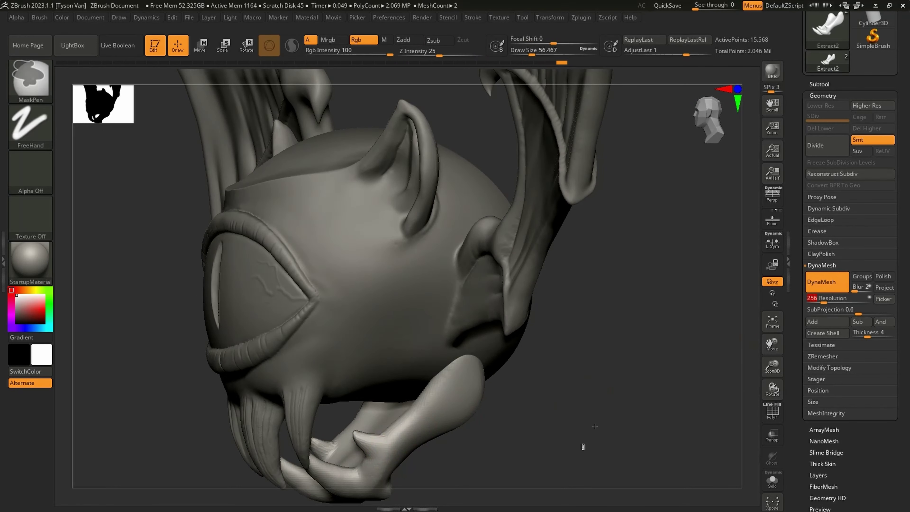
ctrl+drag(583, 448, 691, 287)
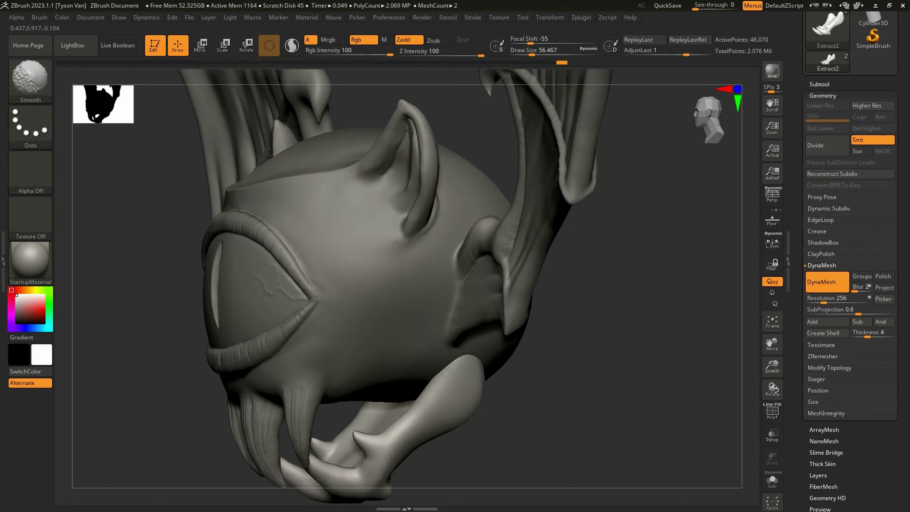
ctrl+drag(641, 468, 446, 315)
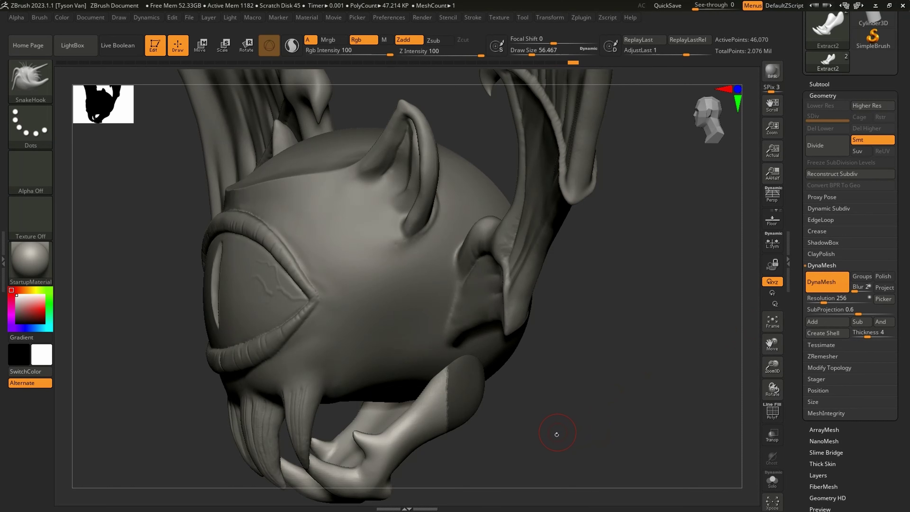
ctrl+drag(641, 379, 641, 379)
ctrl+drag(589, 451, 691, 281)
Pull the top of the jaw's back end up toward the wing base with SnakeHook at a draw size of about 104.
mouse_move(530, 397)
right_down()
mouse_move(464, 384)
mouse_move(454, 365)
right_up()
key(s)
drag(454, 364, 460, 364)
drag(460, 364, 453, 339)
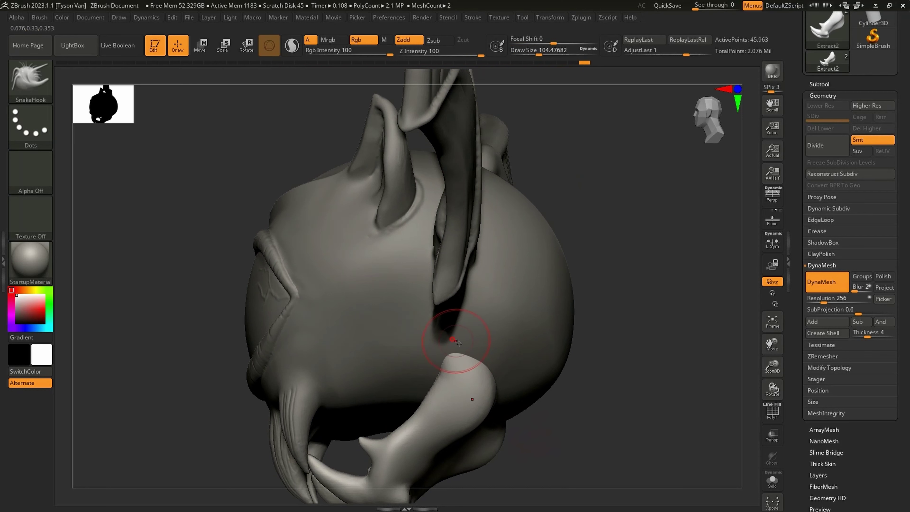
Reshape the jaw's rear corner and back edge against the body at draw sizes of about 187 and 120.
right_drag(497, 356, 460, 367)
key(s)
mouse_move(466, 360)
mouse_down()
mouse_move(475, 359)
mouse_move(452, 344)
mouse_up()
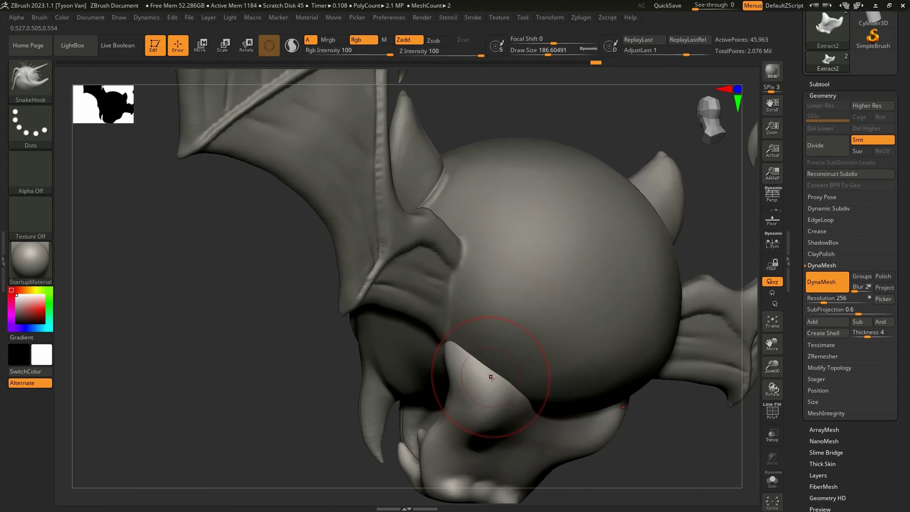
right_drag(490, 376, 513, 379)
key(s)
drag(512, 380, 488, 389)
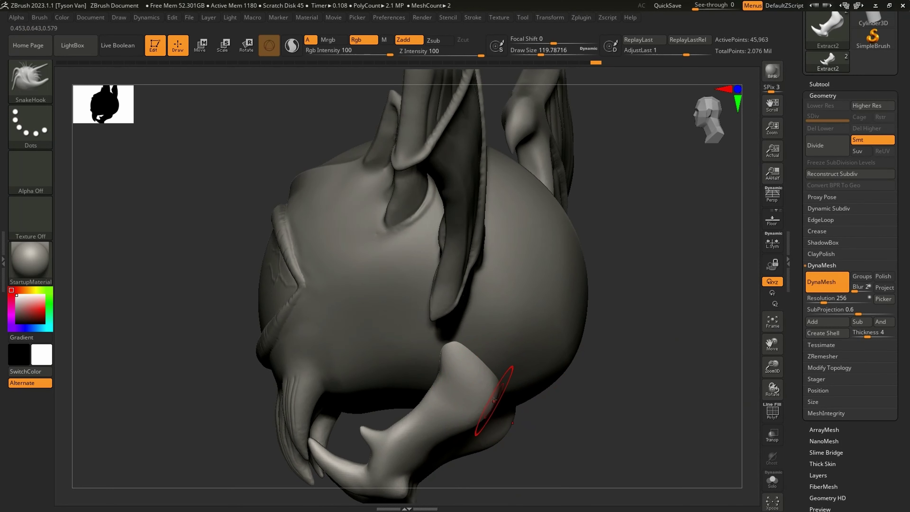
right_drag(478, 368, 518, 396)
mouse_move(448, 387)
ctrl+right_down()
mouse_move(412, 407)
mouse_move(428, 409)
mouse_move(416, 376)
mouse_move(400, 400)
mouse_move(399, 380)
ctrl+right_up()
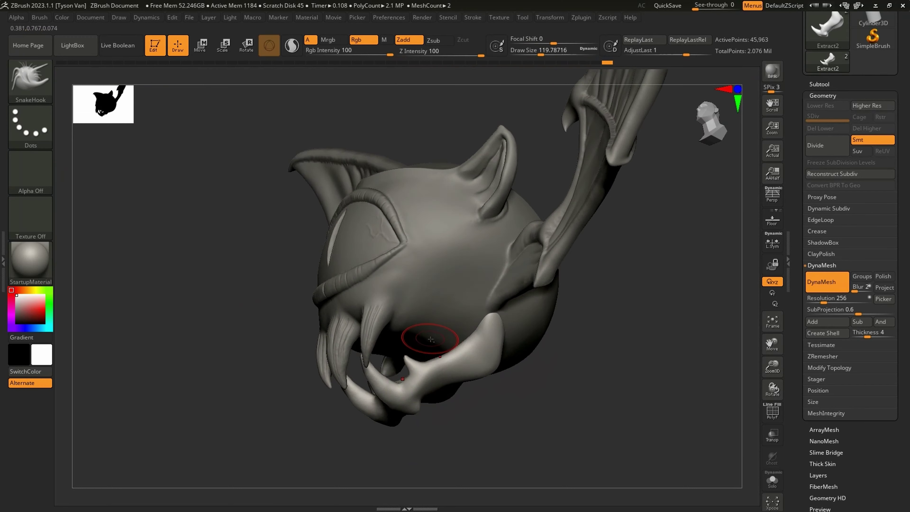
Select the body subtool, erase the mask behind the jaw and invert the mask so only the mouth area is editable.
alt+click(435, 344)
right_drag(439, 346, 448, 328)
right_drag(544, 392, 465, 273)
right_drag(522, 369, 476, 344)
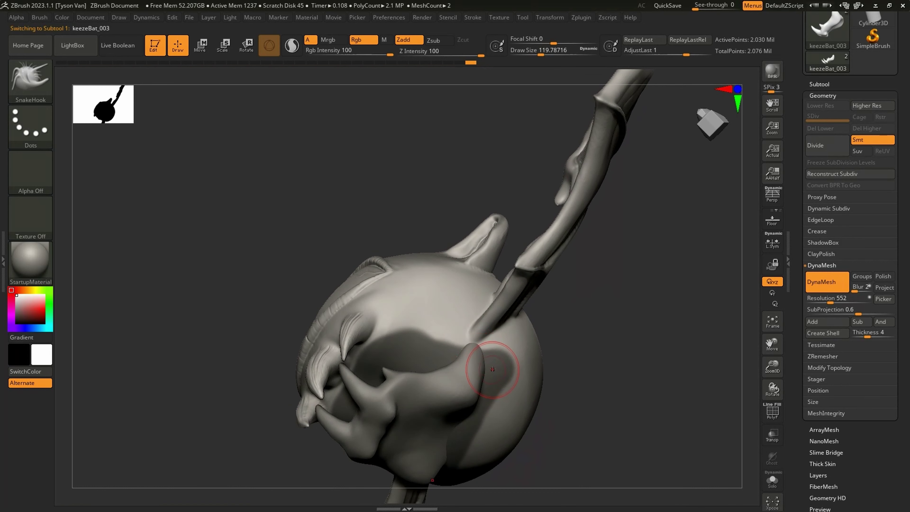
key(ctrl)
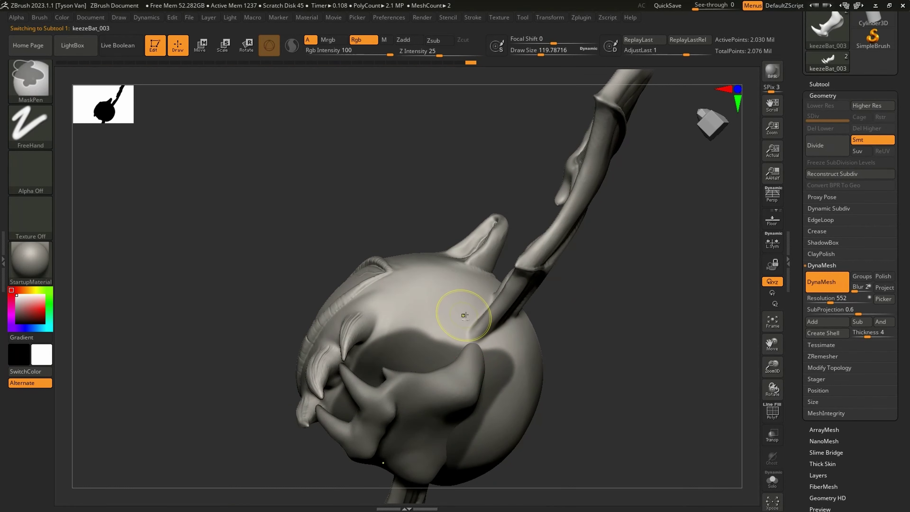
key(ctrl)
ctrl+alt+drag(502, 370, 455, 458)
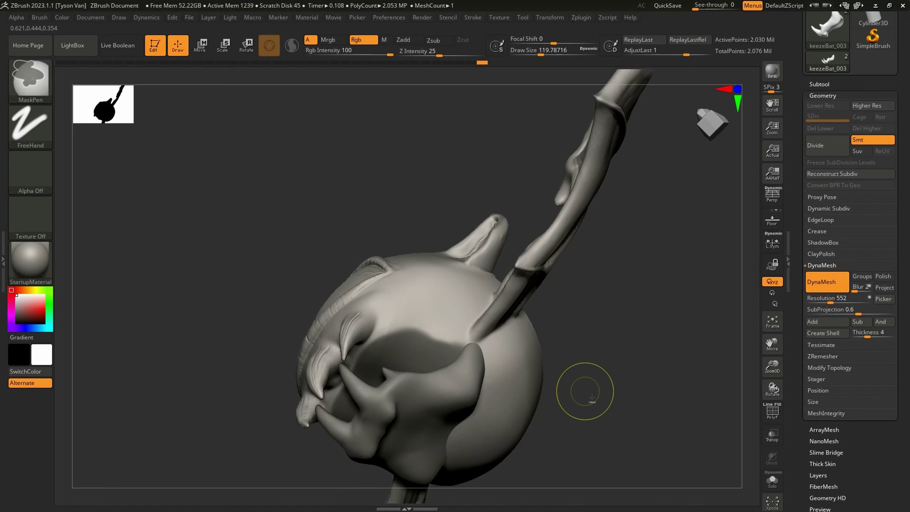
ctrl+click(609, 386)
Pull the area above the jaw up into the body with SnakeHook at a draw size of about 228 to deepen the mouth.
shift+right_drag(541, 382, 488, 302)
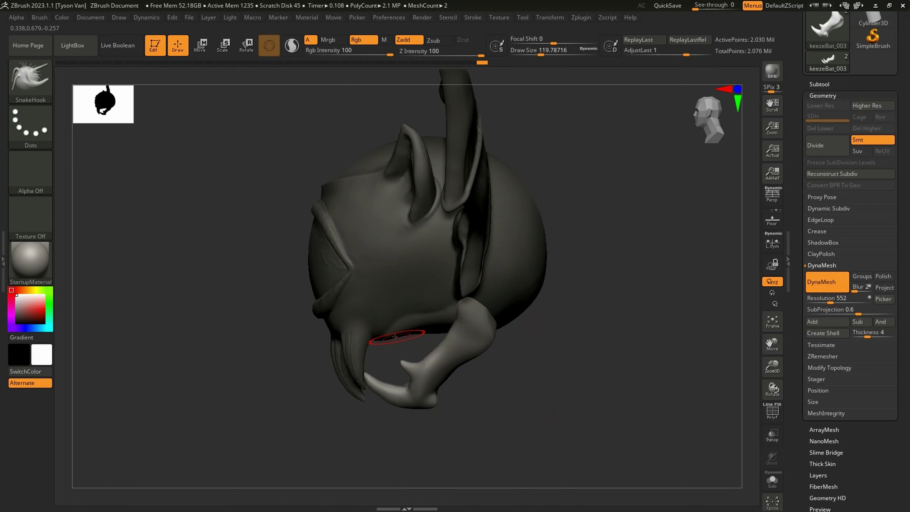
key(s)
drag(395, 336, 429, 334)
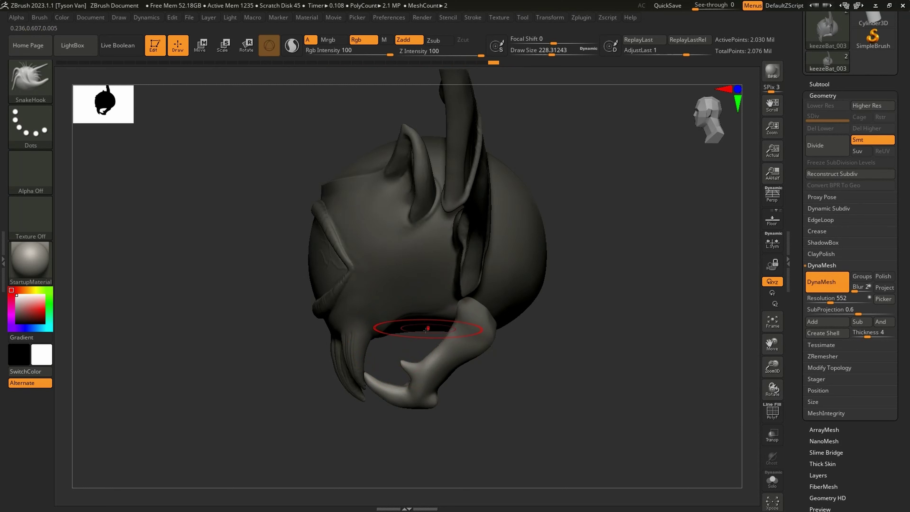
mouse_move(426, 330)
right_down()
mouse_move(412, 329)
mouse_move(424, 306)
right_up()
mouse_move(419, 336)
mouse_down()
mouse_move(428, 311)
mouse_move(440, 309)
mouse_up()
right_drag(415, 337, 437, 338)
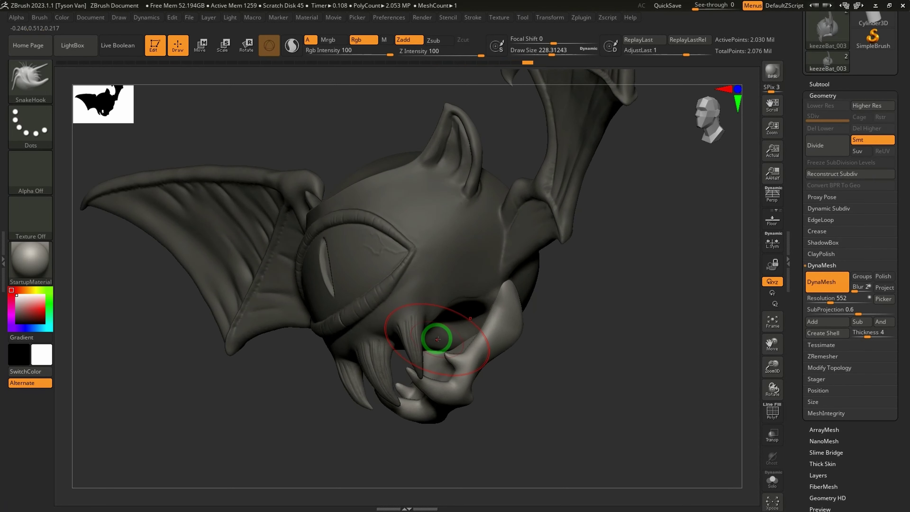
Set the draw size to about 149 and smooth the mouth's upper rim between the fangs and the jaw's back end.
key(s)
mouse_move(437, 338)
mouse_down()
mouse_move(423, 339)
mouse_move(460, 331)
mouse_move(462, 322)
mouse_up()
mouse_move(467, 325)
right_down()
mouse_move(437, 283)
mouse_move(428, 309)
right_up()
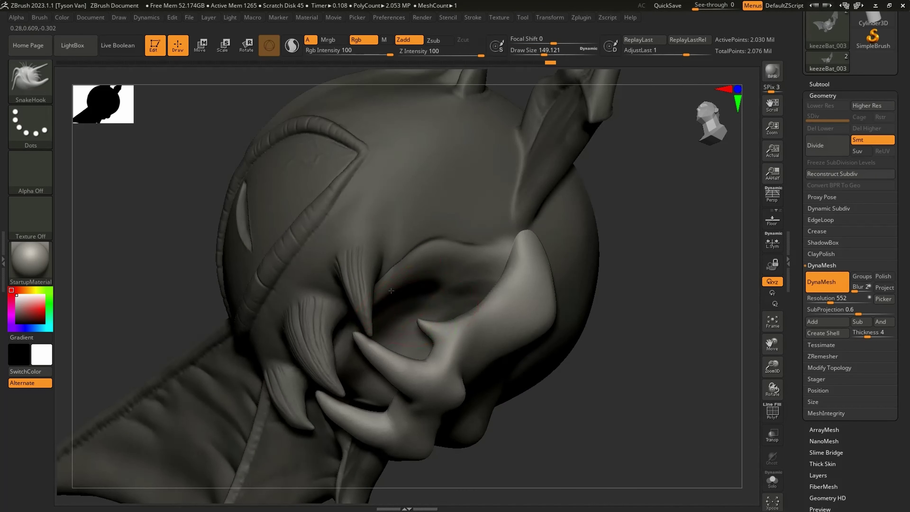
mouse_move(391, 290)
shift+mouse_down()
mouse_move(386, 285)
mouse_move(420, 264)
shift+mouse_up()
key(ctrl)
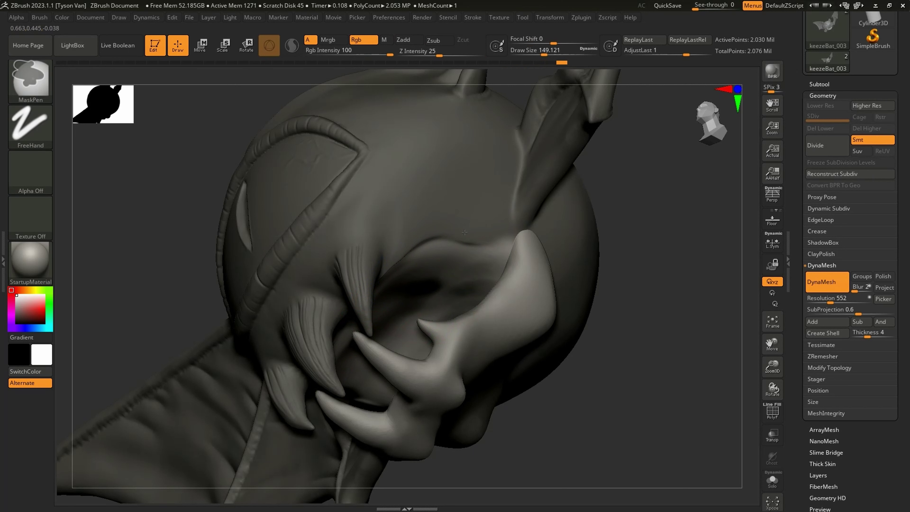
shift+drag(420, 258, 412, 259)
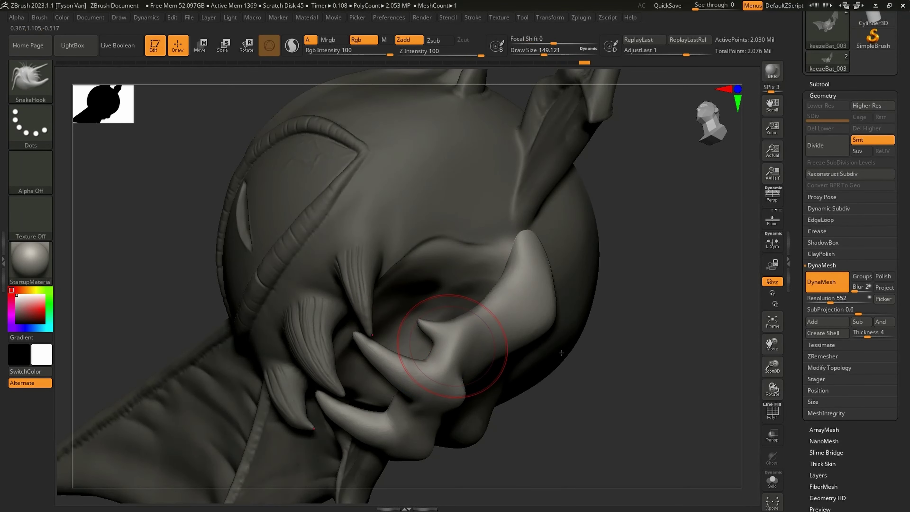
drag(569, 361, 553, 345)
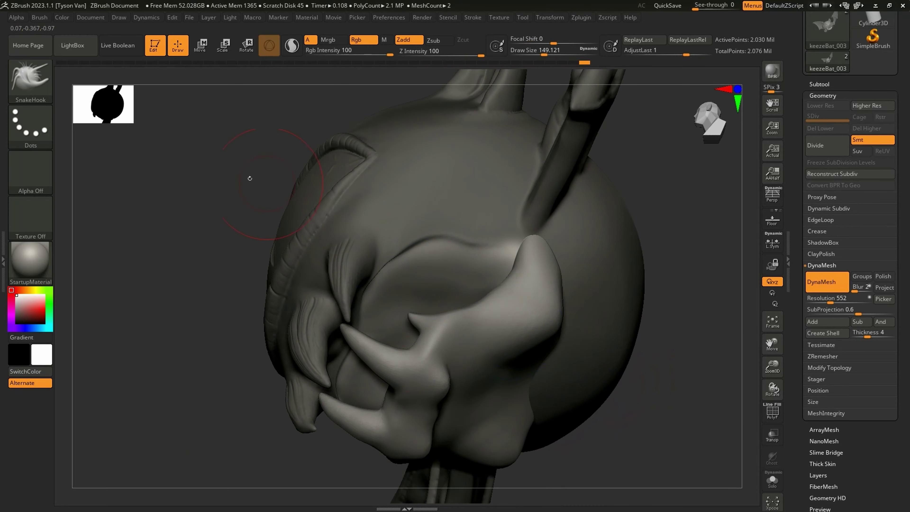
Start roughing in the mouth interior with ClayBuildup at a draw size of about 90 and isolate the body subtool.
click(34, 77)
click(136, 88)
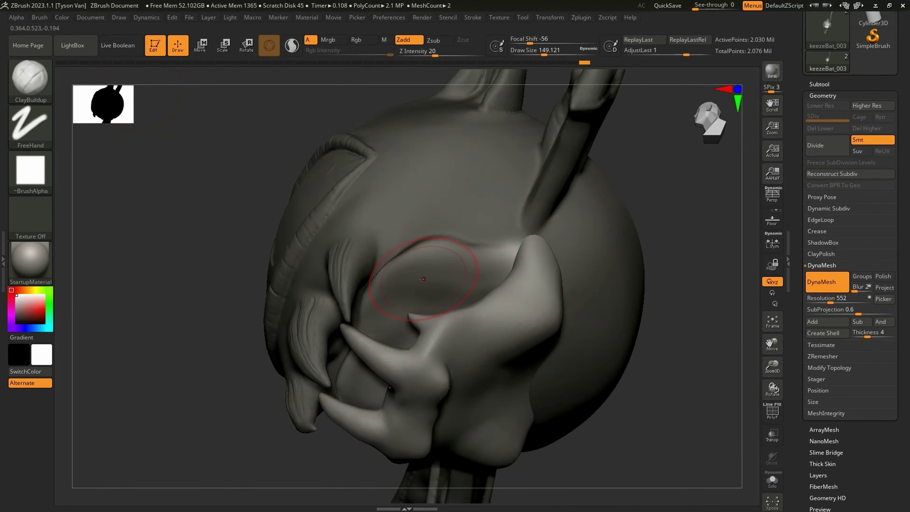
key(s)
drag(422, 280, 407, 325)
right_drag(428, 277, 423, 288)
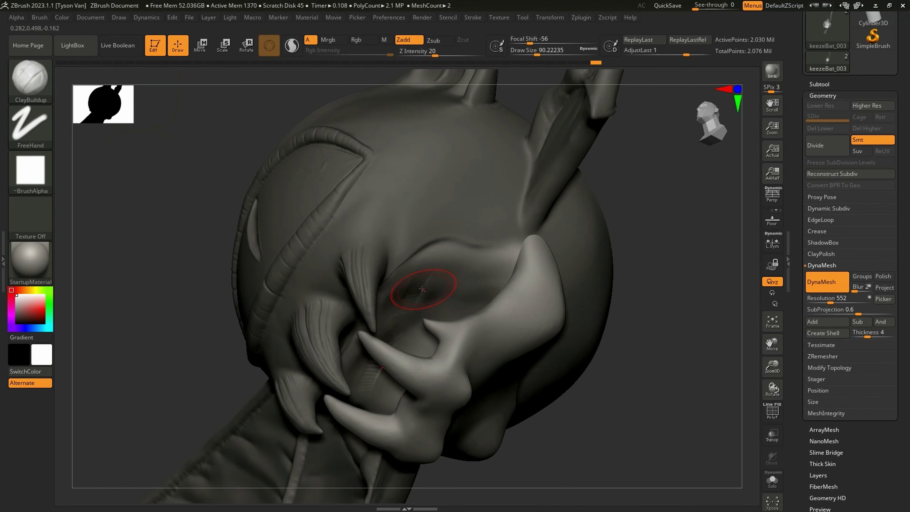
click(772, 486)
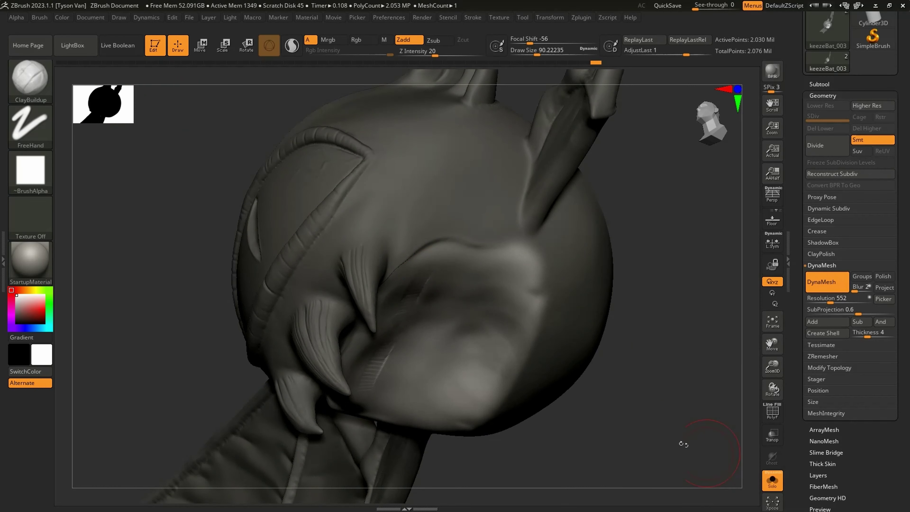
Sculpt the mouth interior behind the upper fangs with repeated ClayBuildup strokes and smooth them.
right_drag(501, 305, 394, 270)
mouse_move(390, 244)
mouse_down()
mouse_move(384, 305)
mouse_move(411, 313)
mouse_up()
drag(435, 257, 432, 311)
mouse_move(452, 254)
mouse_down()
mouse_move(445, 317)
mouse_move(406, 297)
mouse_move(402, 305)
mouse_up()
drag(381, 264, 363, 308)
drag(363, 264, 348, 311)
key(shift)
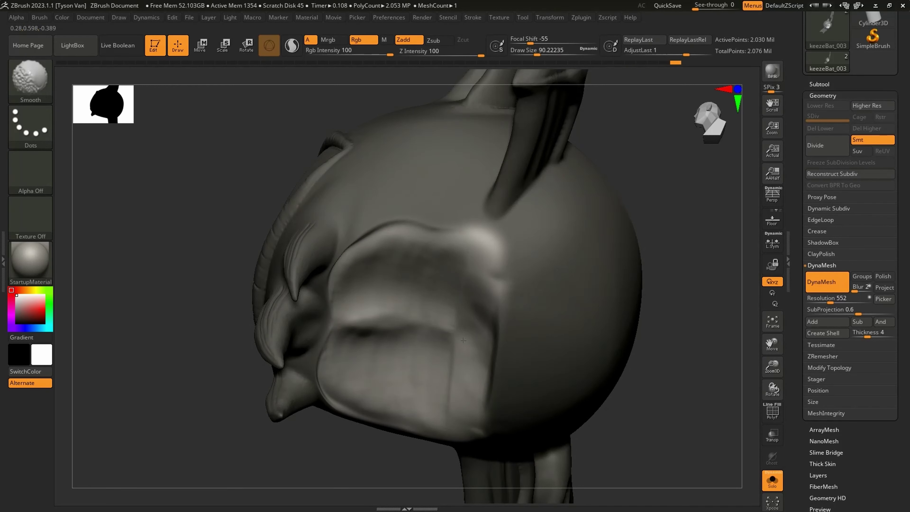
Carve a hollow on each side of the mouth's back wall with ClayBuildup and smooth the stroke marks.
right_drag(448, 383, 467, 386)
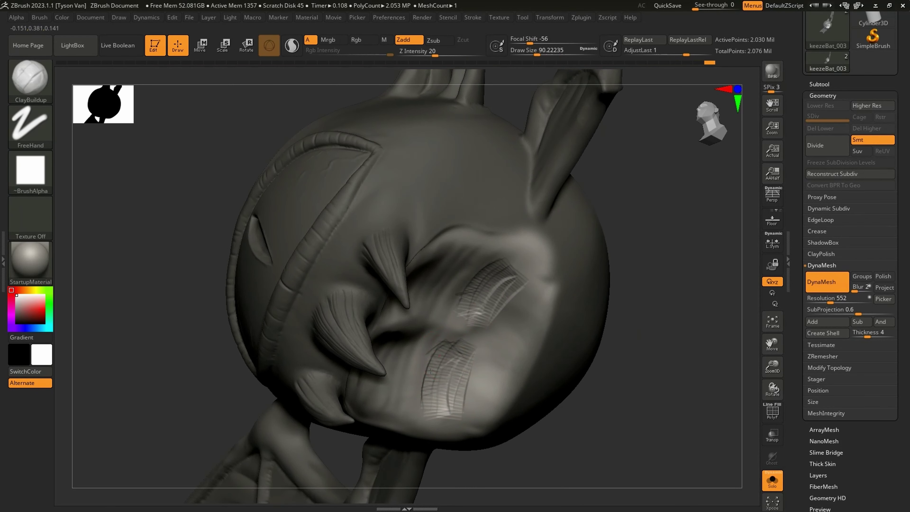
mouse_move(448, 341)
mouse_down()
mouse_move(415, 416)
mouse_move(401, 421)
mouse_move(429, 423)
mouse_up()
drag(483, 338, 419, 395)
drag(439, 347, 404, 416)
key(shift)
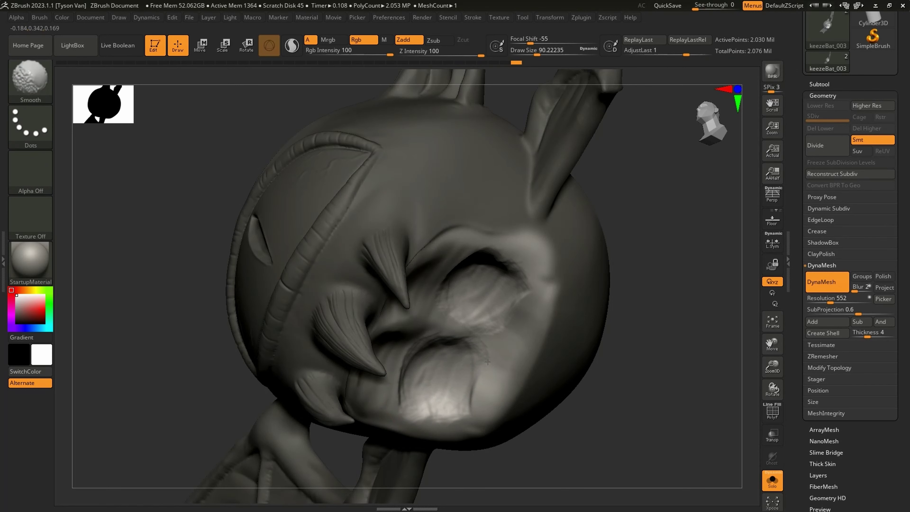
Refine the two hollows at the back of the mouth and smooth the surrounding cavity surface.
right_drag(495, 286, 433, 295)
mouse_move(432, 302)
mouse_down()
mouse_move(449, 256)
mouse_move(435, 308)
mouse_move(421, 258)
mouse_up()
key(shift)
right_drag(438, 389, 504, 357)
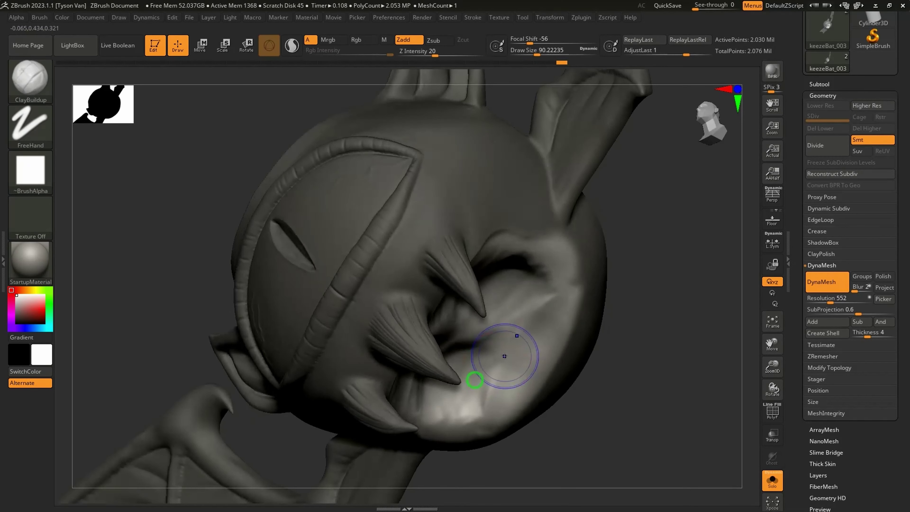
shift+drag(547, 303, 544, 277)
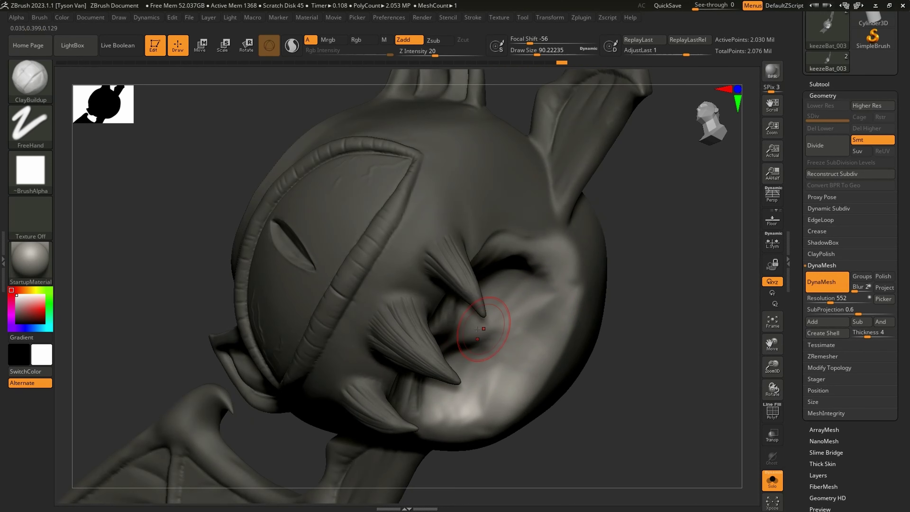
right_drag(467, 305, 453, 251)
key(shift)
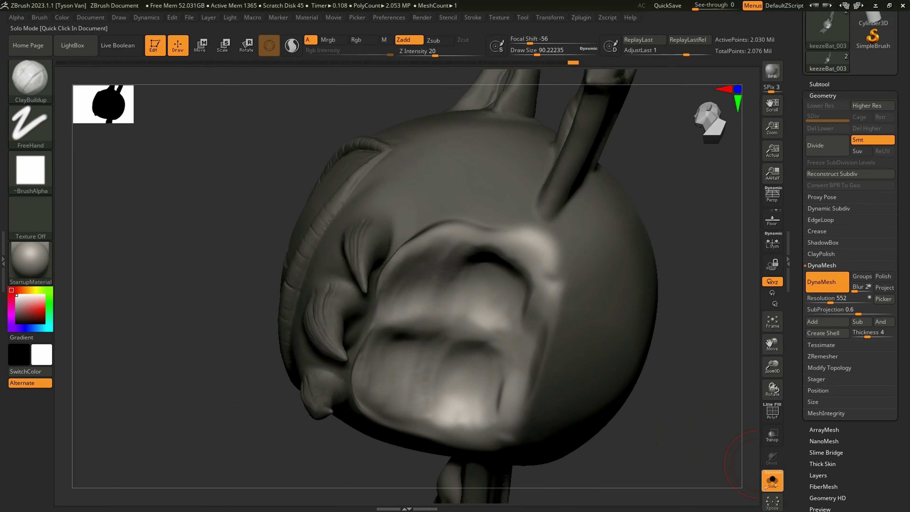
Show the jaw together with the body again and adjust the mouth cavity around it with SnakeHook.
mouse_move(605, 398)
right_down()
mouse_move(615, 381)
mouse_move(595, 439)
right_up()
right_drag(502, 349, 548, 353)
right_drag(470, 366, 459, 368)
key(b)
key(s)
key(h)
key(s)
drag(440, 380, 452, 366)
mouse_move(510, 357)
alt+right_down()
mouse_move(490, 355)
mouse_move(519, 358)
mouse_move(548, 346)
mouse_move(481, 307)
mouse_move(476, 361)
mouse_move(534, 325)
mouse_move(447, 363)
mouse_move(491, 344)
mouse_move(444, 448)
alt+right_up()
Select the jaw subtool, set DamStandard to a draw size of about 20 and remesh the jaw at DynaMesh resolution 416.
alt+click(481, 345)
key(1)
key(2)
key(s)
drag(329, 363, 312, 362)
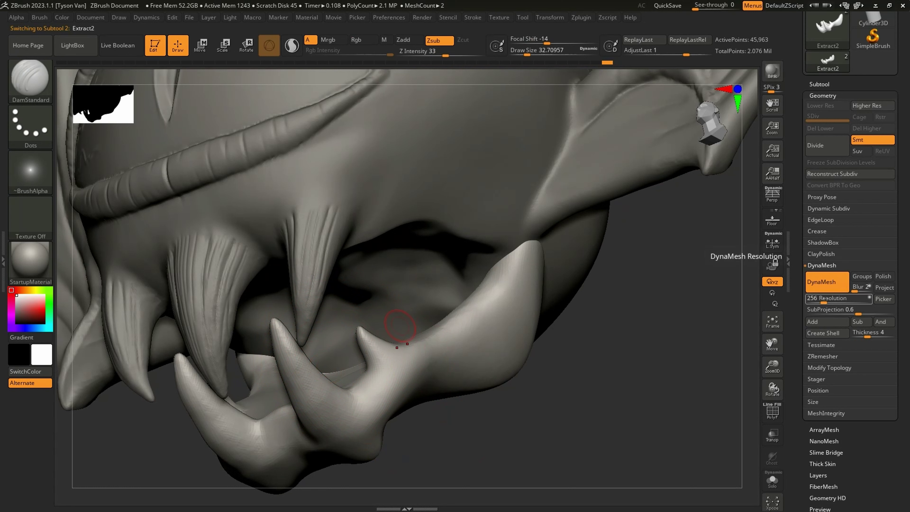
click(827, 302)
key(s)
drag(303, 363, 299, 363)
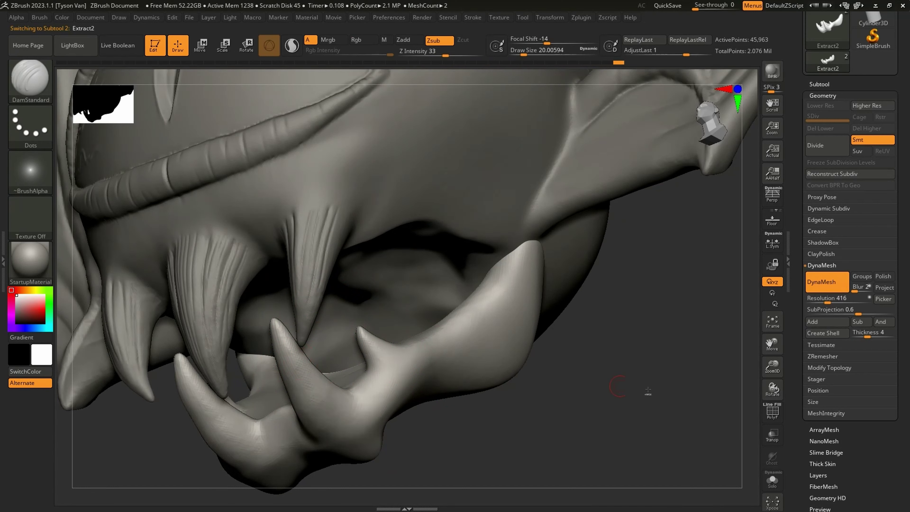
mouse_move(605, 445)
ctrl+mouse_down()
mouse_move(676, 353)
mouse_move(687, 318)
ctrl+mouse_up()
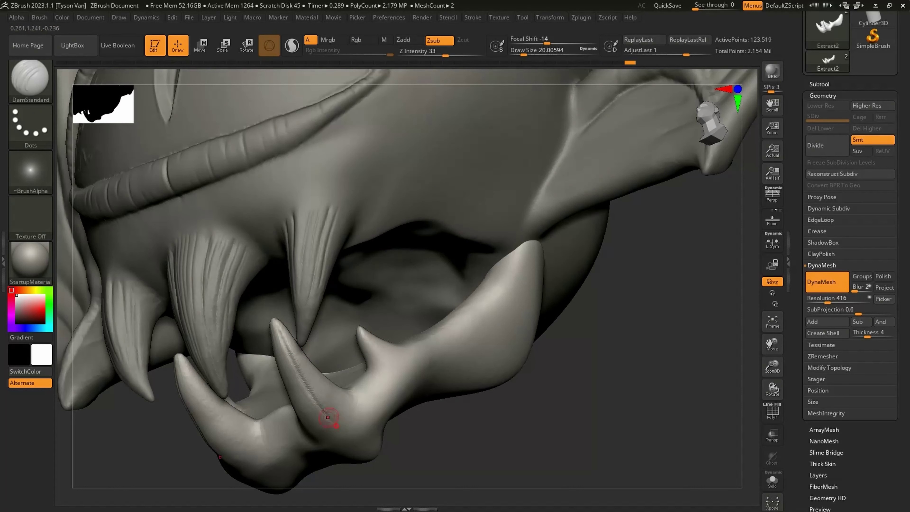
Remesh the jaw at DynaMesh resolution 624 and isolate it from the body.
click(831, 301)
mouse_move(604, 440)
ctrl+mouse_down()
mouse_move(663, 381)
mouse_move(655, 372)
ctrl+mouse_up()
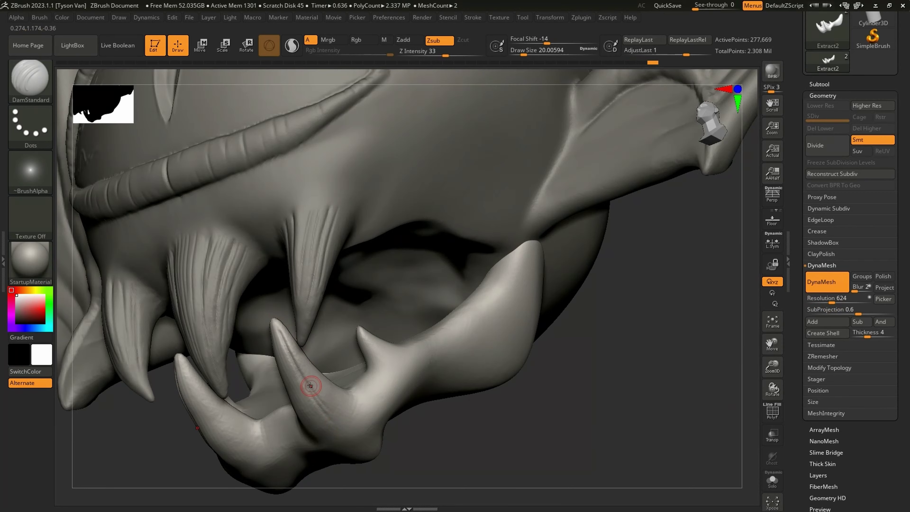
right_drag(310, 386, 330, 373)
click(772, 480)
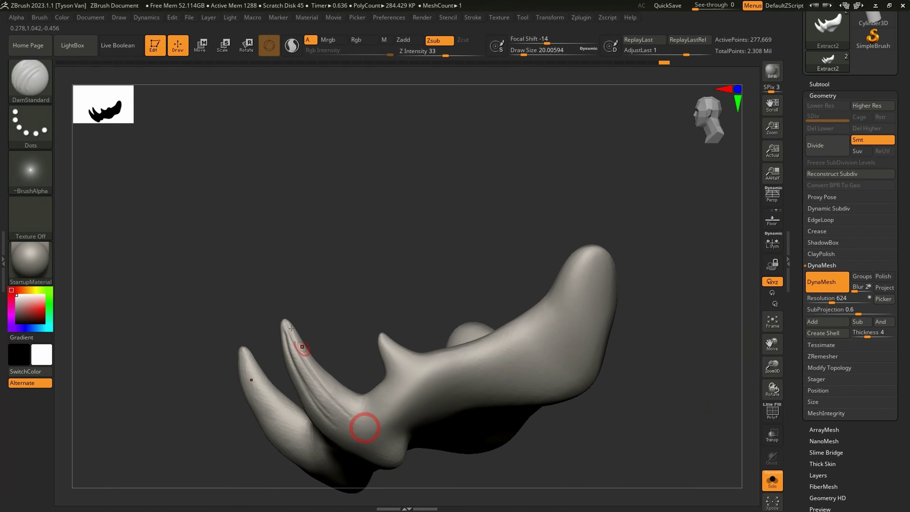
Engrave fine lengthwise grooves around the large lower fangs with DamStandard at a draw size of about 20.
right_drag(361, 406, 323, 358)
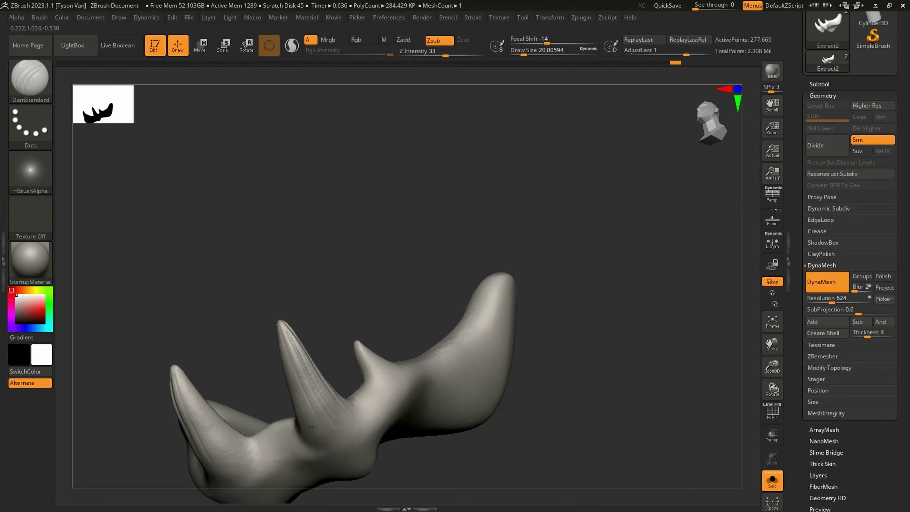
right_drag(311, 427, 292, 447)
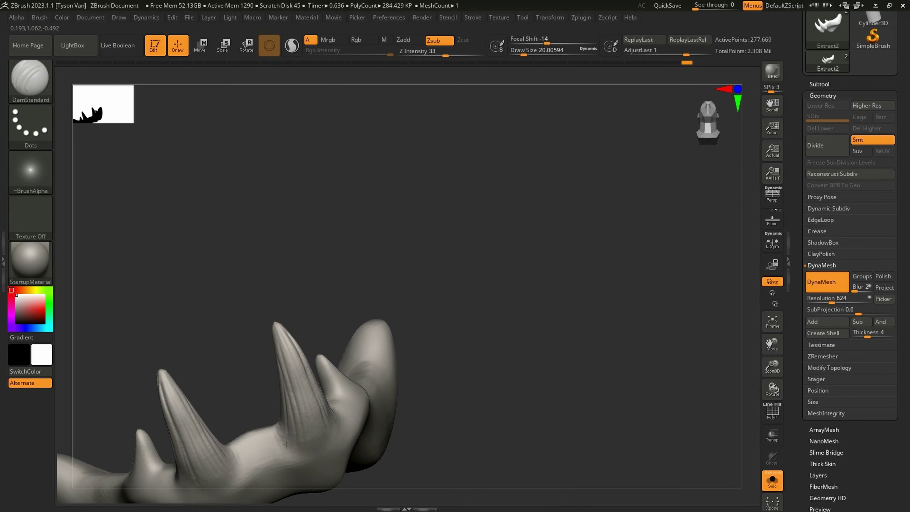
right_drag(315, 442, 299, 371)
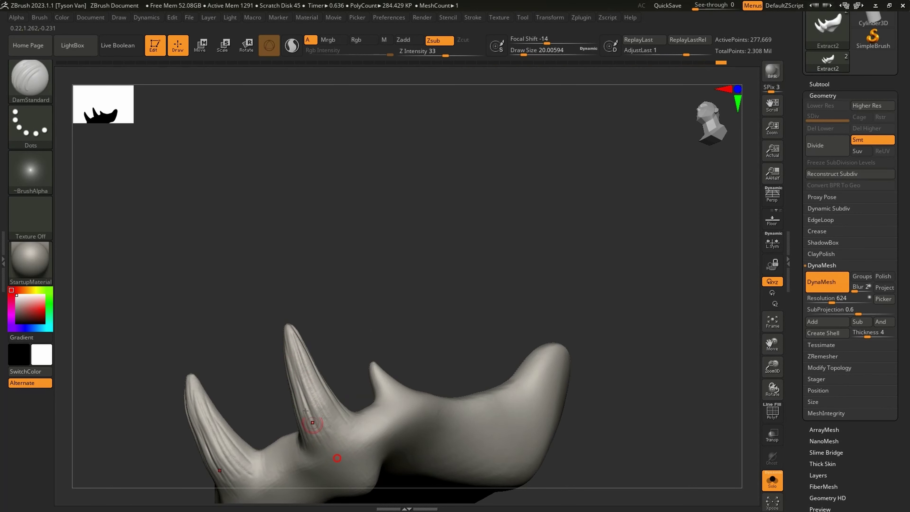
alt+right_drag(305, 476, 313, 415)
Smooth the large fangs' bases and raise gum rims around them with the Standard brush at draw sizes of about 20 and 41.
key(shift)
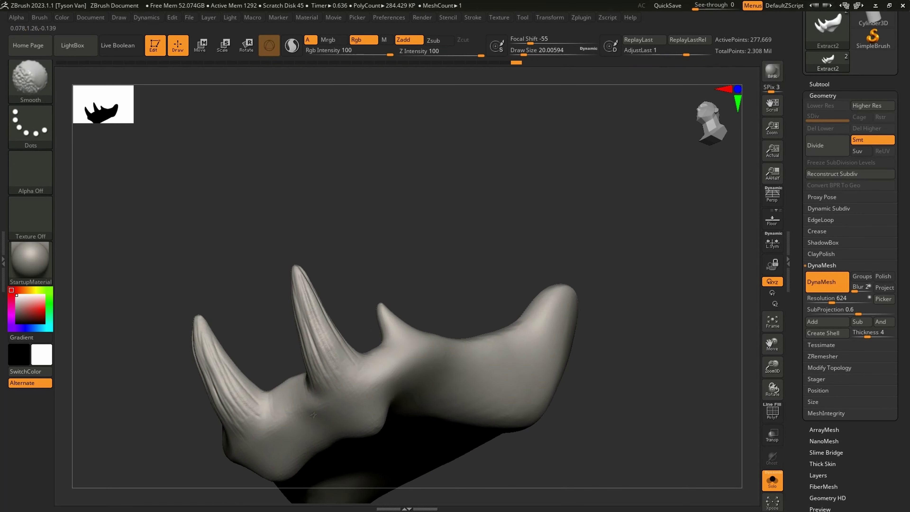
mouse_move(311, 392)
mouse_down()
mouse_move(346, 398)
mouse_move(313, 395)
mouse_up()
key(shift)
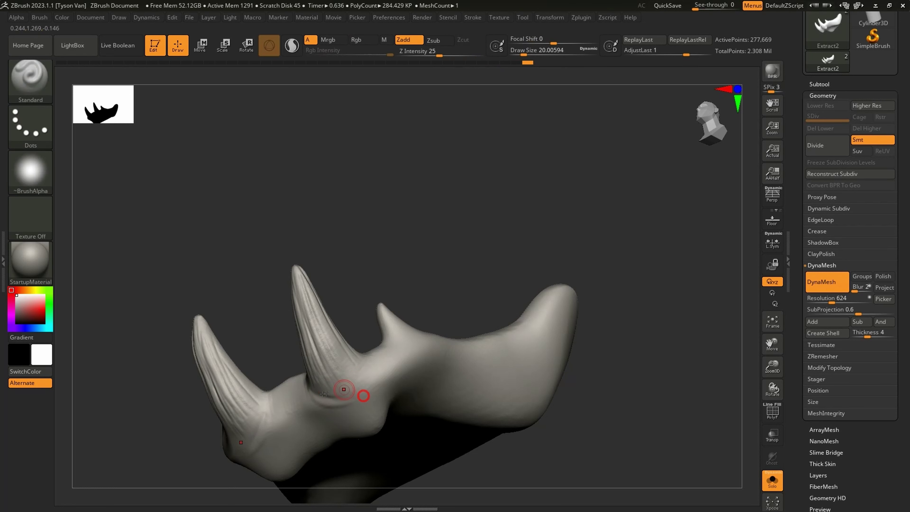
key(bracketright)
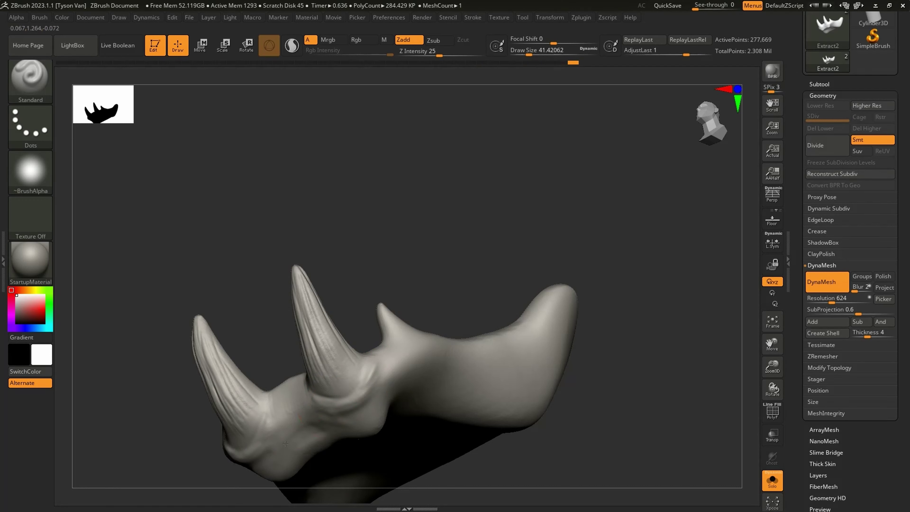
Smooth the gum surface below and beside the large lower fangs.
key(shift)
shift+drag(289, 427, 318, 436)
right_drag(319, 435, 397, 416)
shift+drag(397, 416, 392, 386)
right_drag(391, 386, 358, 380)
shift+drag(391, 403, 371, 364)
Sharpen the creases where the large fangs meet the gums with DamStandard and smooth the adjoining gum.
key(b)
key(d)
key(s)
right_drag(370, 360, 379, 380)
shift+drag(380, 381, 385, 378)
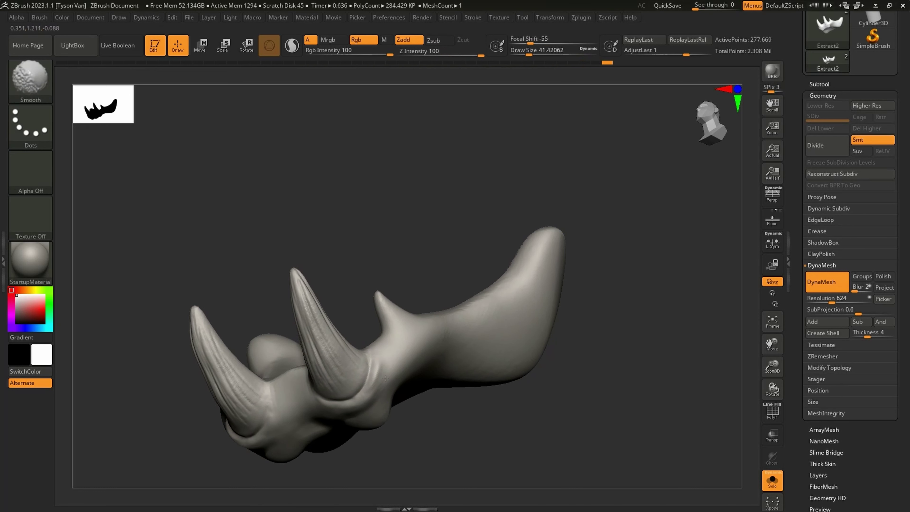
Engrave the base crease and grooves of the small rear fang with DamStandard at a draw size of about 22.
mouse_move(400, 346)
right_down()
mouse_move(393, 327)
mouse_move(406, 318)
mouse_move(426, 329)
mouse_move(414, 295)
right_up()
key(s)
drag(399, 339, 394, 339)
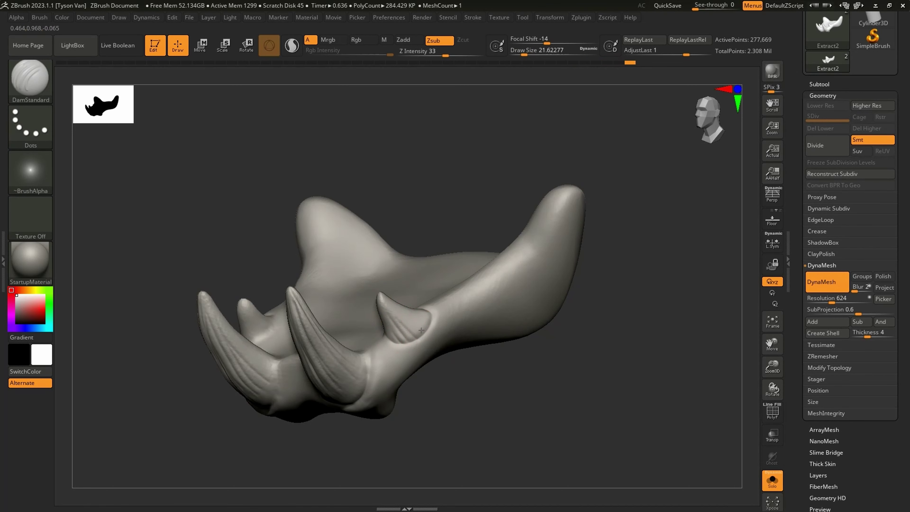
drag(426, 325, 403, 307)
right_drag(403, 315, 399, 301)
Build a gum rim around the small rear fang and soft folds on the jaw's side with the Standard brush at about 65.
key(b)
key(s)
key(t)
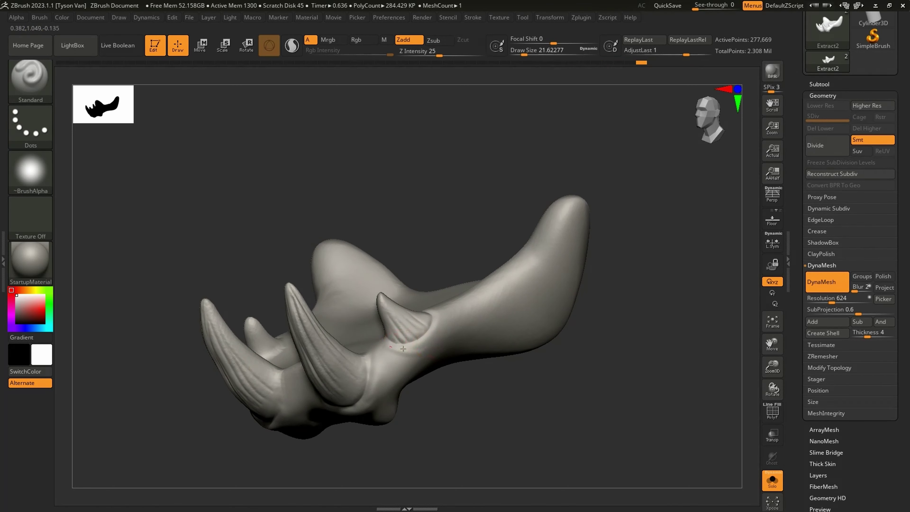
key(s)
mouse_move(403, 369)
mouse_down()
mouse_move(412, 369)
mouse_move(398, 360)
mouse_move(407, 374)
mouse_up()
key(shift)
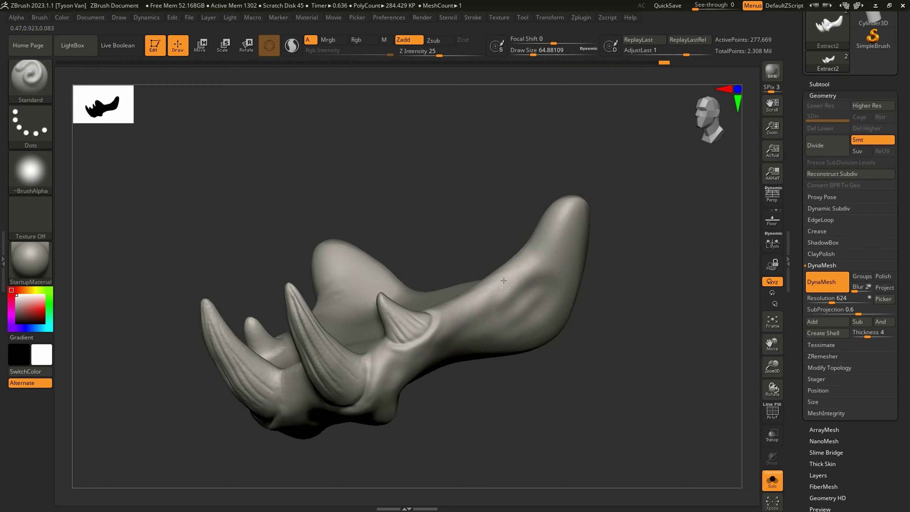
Carve the creases around the inner bases of the lower fangs with DamStandard at a draw size of about 39.
mouse_move(503, 281)
right_down()
mouse_move(360, 363)
mouse_move(395, 381)
mouse_move(380, 368)
right_up()
key(shift)
key(b)
key(d)
key(s)
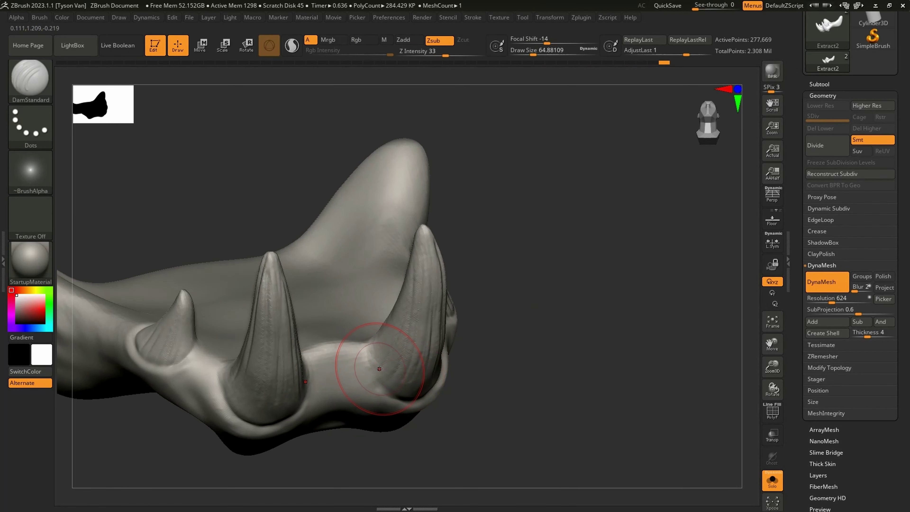
key(s)
drag(379, 368, 374, 376)
mouse_move(364, 344)
mouse_down()
mouse_move(389, 391)
mouse_move(367, 335)
mouse_up()
right_drag(366, 335, 376, 401)
mouse_move(366, 357)
mouse_down()
mouse_move(360, 315)
mouse_move(376, 298)
mouse_up()
right_drag(376, 297, 374, 328)
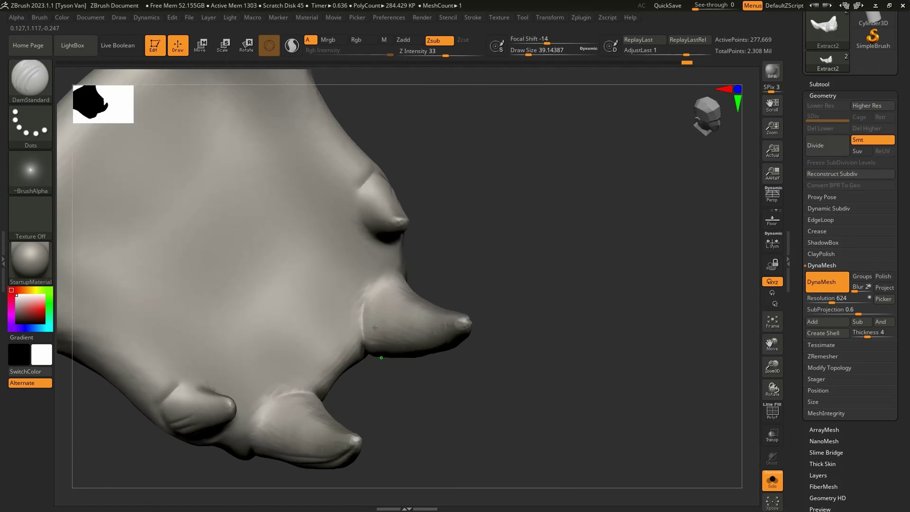
Start sculpting soft folds into the jaw floor behind the fangs with the Standard brush.
key(b)
key(s)
key(t)
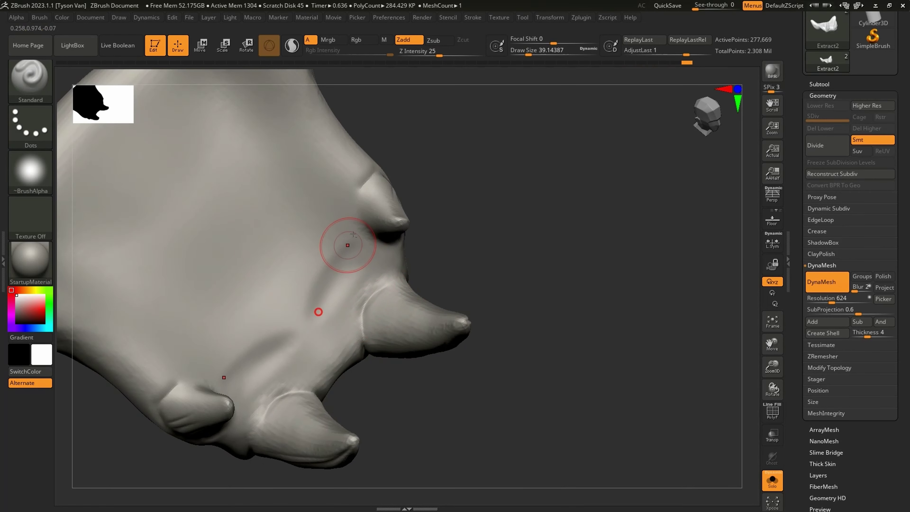
key(s)
mouse_move(353, 234)
mouse_down()
mouse_move(310, 283)
mouse_move(318, 269)
mouse_move(295, 174)
mouse_move(209, 221)
mouse_move(235, 165)
mouse_up()
right_drag(248, 200, 243, 179)
ctrl+right_drag(243, 179, 243, 158)
Sculpt soft folds across the jaw floor behind the fangs with the Standard brush at about 62, smoothing them lightly.
mouse_move(259, 158)
mouse_down()
mouse_move(206, 191)
mouse_move(193, 181)
mouse_move(231, 221)
mouse_move(272, 235)
mouse_up()
right_drag(274, 242, 268, 225)
drag(280, 231, 275, 268)
right_drag(267, 265, 215, 279)
mouse_move(211, 287)
mouse_down()
mouse_move(144, 231)
mouse_move(155, 215)
mouse_up()
right_drag(221, 213, 226, 172)
mouse_move(225, 176)
mouse_down()
mouse_move(185, 196)
mouse_move(219, 175)
mouse_move(226, 188)
mouse_up()
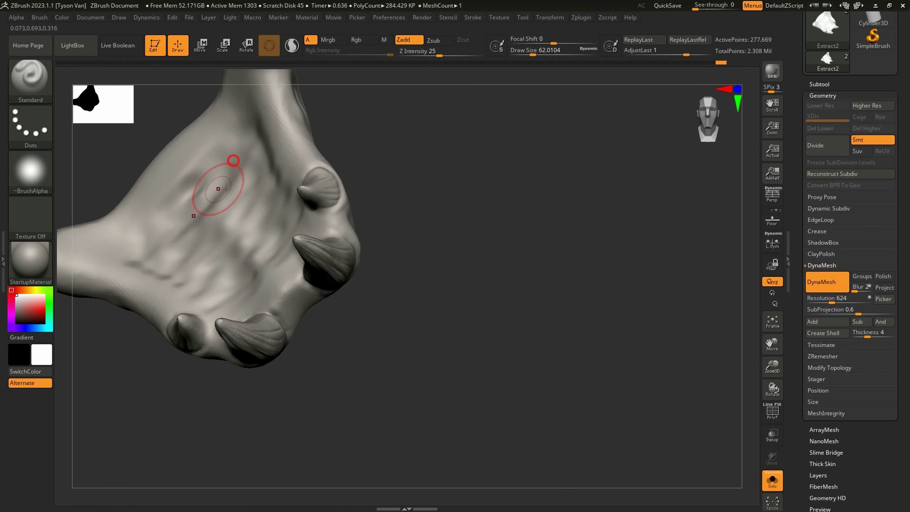
right_drag(225, 188, 211, 170)
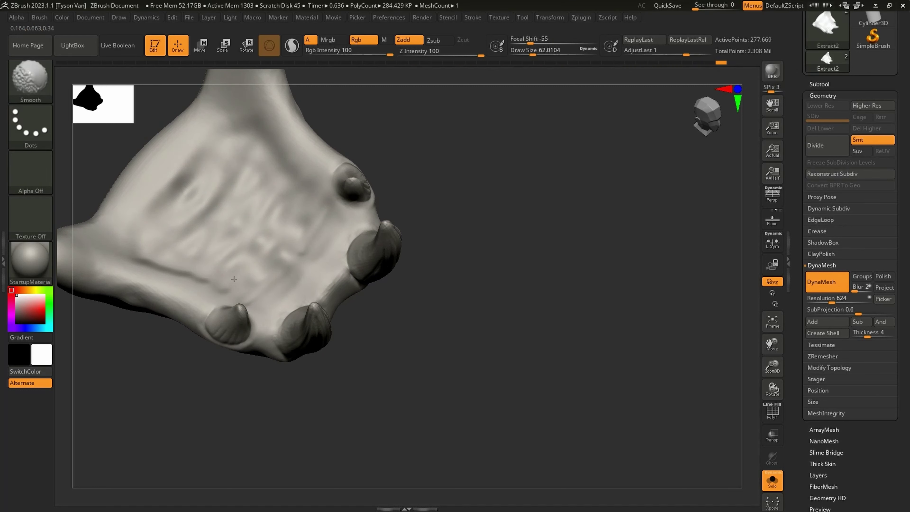
right_drag(234, 279, 219, 305)
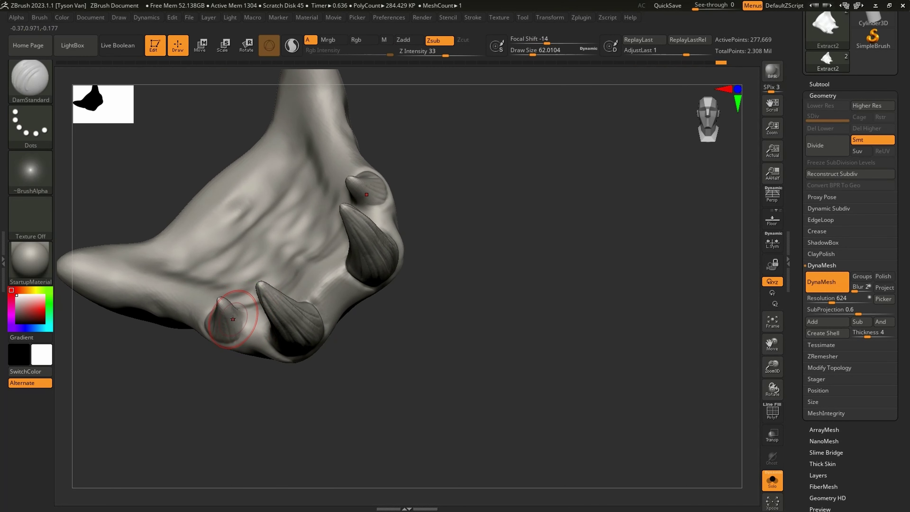
Reshape the small rear fangs of the lower jaw with SnakeHook at draw sizes of about 54 and 35.
key(b)
key(s)
key(h)
key(s)
drag(233, 322, 214, 324)
right_drag(213, 323, 272, 353)
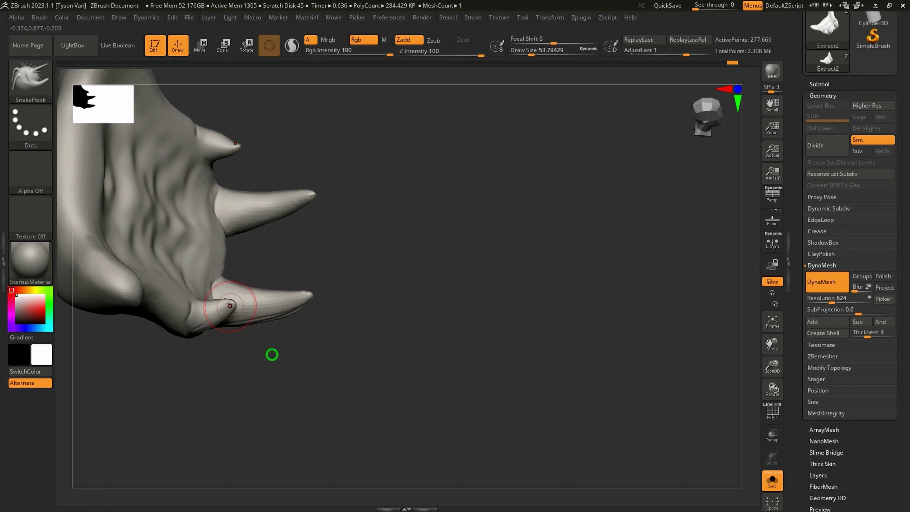
drag(208, 303, 203, 299)
mouse_move(201, 298)
right_down()
mouse_move(172, 277)
mouse_move(152, 303)
right_up()
key(s)
drag(184, 305, 176, 301)
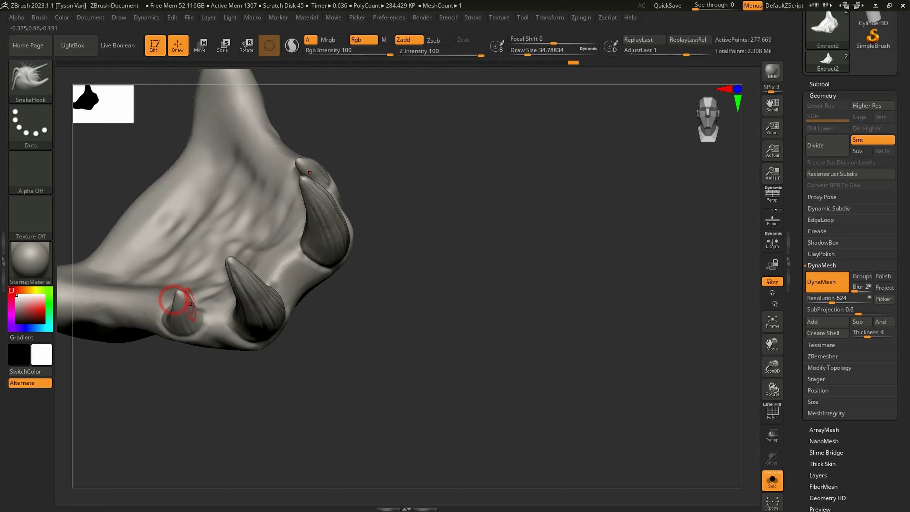
right_drag(190, 304, 204, 303)
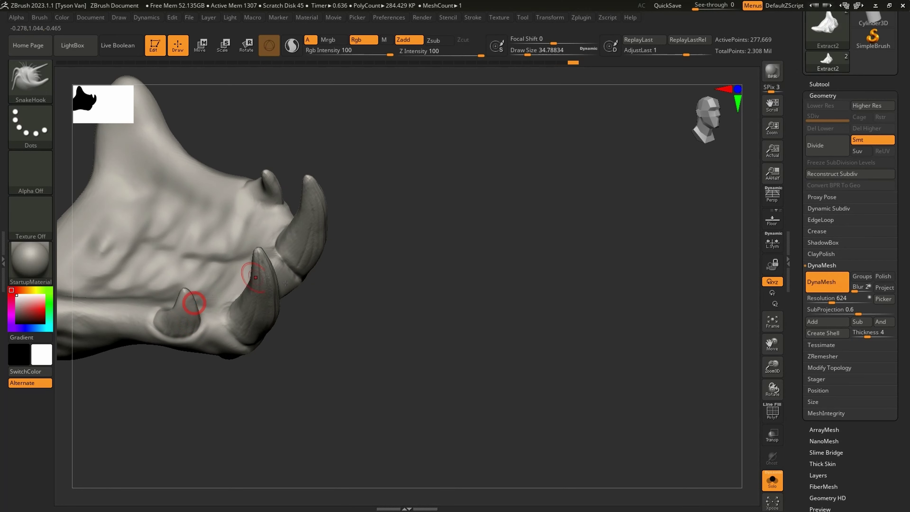
Sculpt soft lengthwise folds on the jaw's outer underside with the Standard brush at about 90 and smooth them.
right_drag(285, 283, 432, 351)
mouse_move(423, 423)
right_down()
mouse_move(441, 406)
mouse_move(433, 331)
right_up()
key(b)
key(s)
key(t)
ctrl+right_drag(362, 360, 374, 388)
key(s)
drag(361, 377, 369, 375)
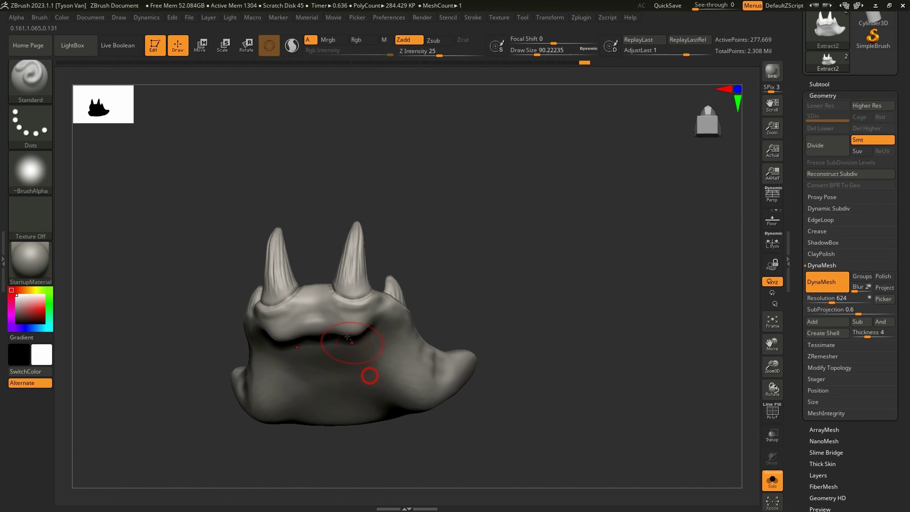
right_drag(354, 353, 375, 373)
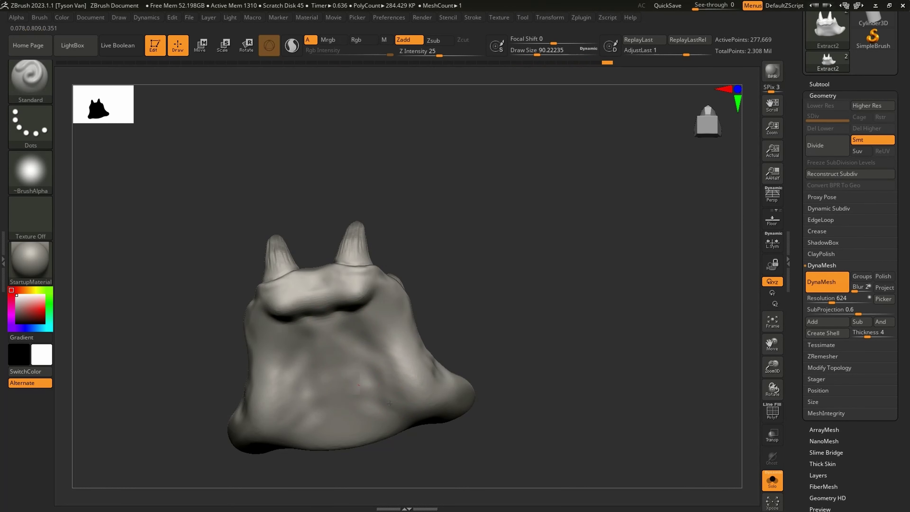
right_drag(381, 388, 346, 309)
key(shift)
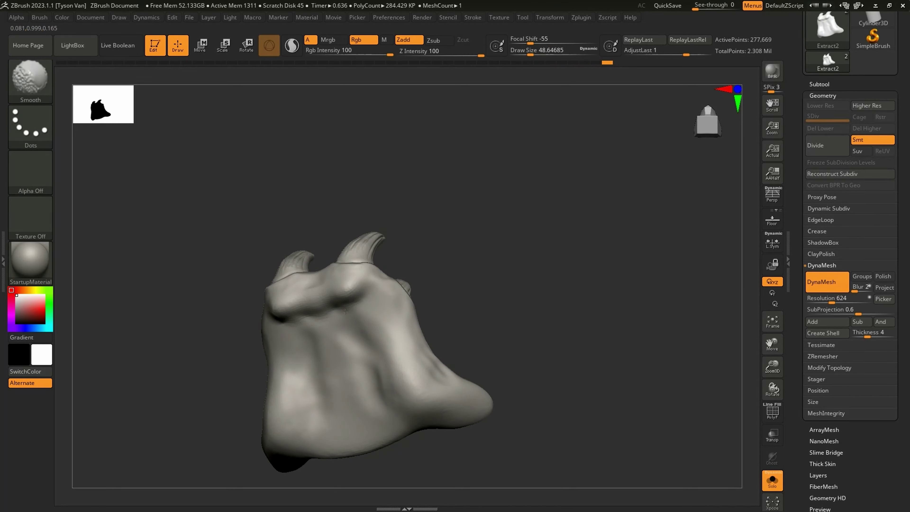
mouse_move(345, 311)
shift+mouse_down()
mouse_move(355, 318)
mouse_move(318, 290)
shift+mouse_up()
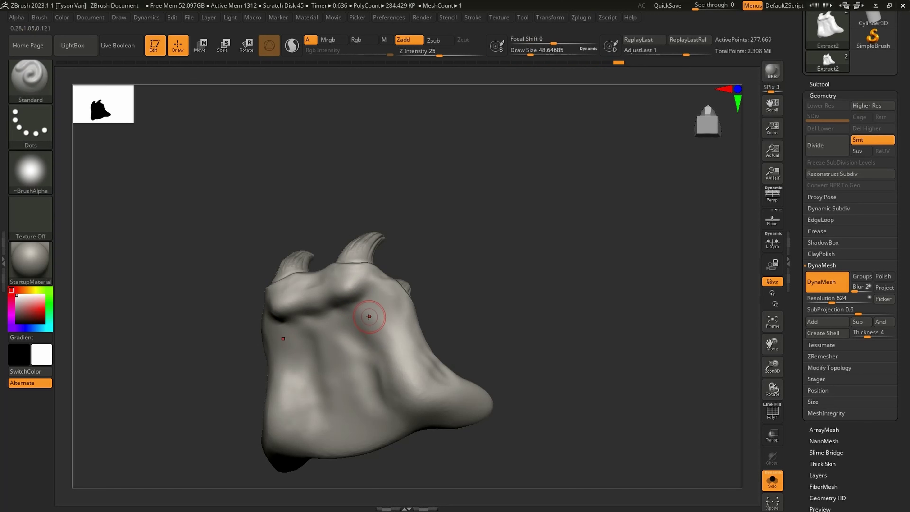
Build curved crosswise ridges on the jaw's underside with ClayBuildup at a draw size of about 74 and smooth them.
right_drag(370, 319, 363, 334)
key(s)
click(345, 328)
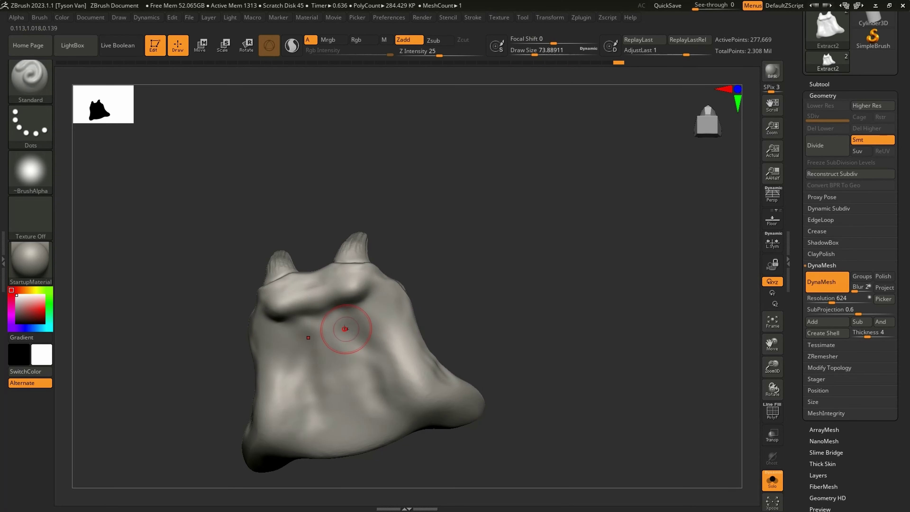
key(b)
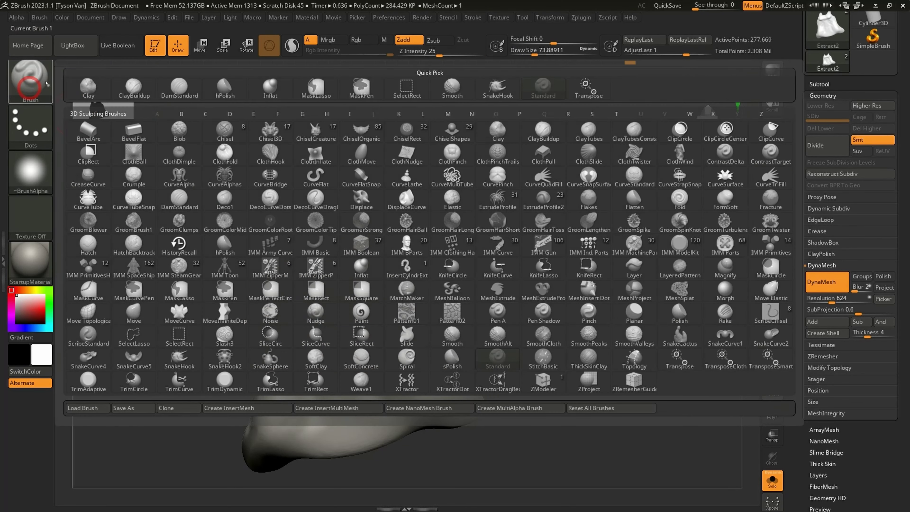
key(c)
key(b)
mouse_move(284, 359)
mouse_down()
mouse_move(355, 331)
mouse_move(381, 342)
mouse_move(377, 383)
mouse_up()
key(shift)
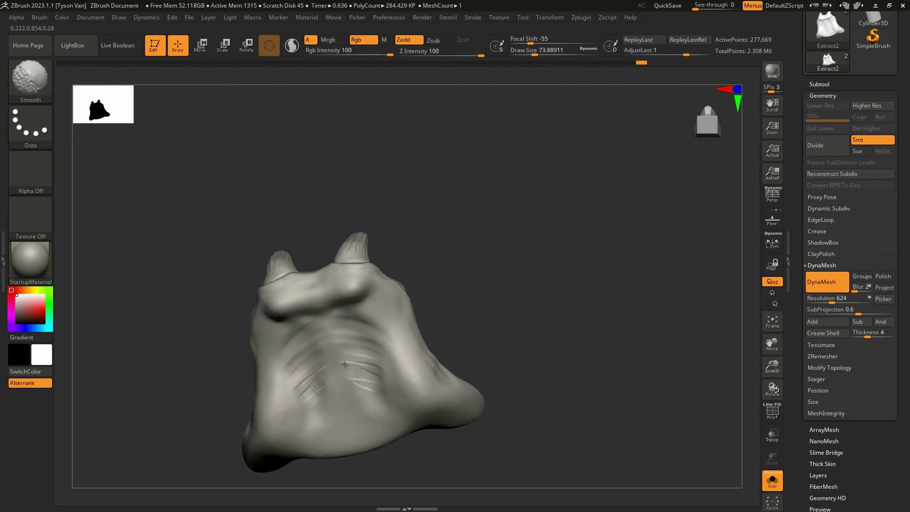
Turn off solo mode to show the jaw together with the whole bat.
mouse_move(417, 395)
right_down()
mouse_move(422, 428)
mouse_move(429, 412)
right_up()
mouse_move(403, 389)
mouse_down()
mouse_move(420, 408)
mouse_move(393, 386)
mouse_move(414, 403)
mouse_move(443, 392)
mouse_up()
mouse_move(444, 432)
mouse_down()
mouse_move(446, 441)
mouse_move(431, 416)
mouse_move(439, 448)
mouse_up()
mouse_move(433, 393)
mouse_down()
mouse_move(430, 420)
mouse_move(427, 391)
mouse_up()
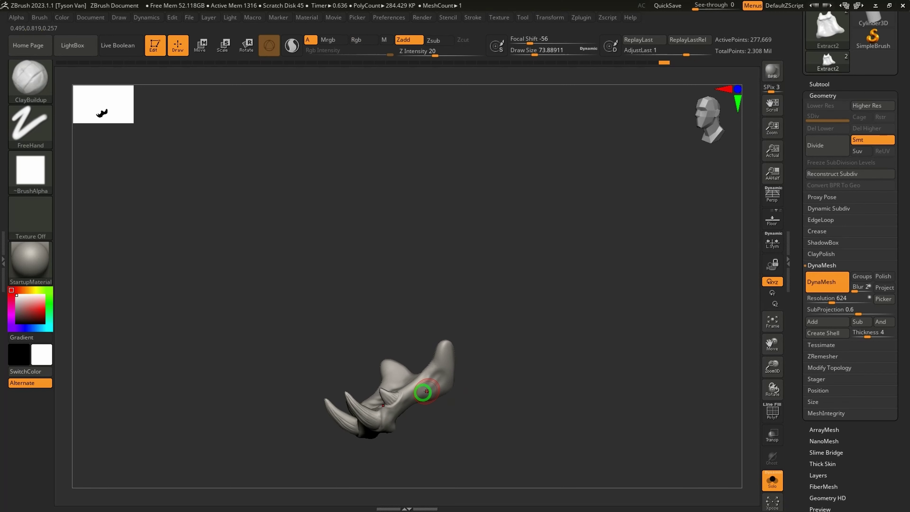
click(780, 483)
mouse_move(514, 396)
mouse_down()
mouse_move(450, 392)
mouse_move(470, 378)
mouse_move(482, 386)
mouse_move(467, 385)
mouse_move(465, 355)
mouse_up()
Adjust the rear hinge end of the lower jaw with SnakeHook at a draw size of about 158.
key(b)
key(s)
key(h)
key(s)
click(471, 379)
key(s)
click(469, 398)
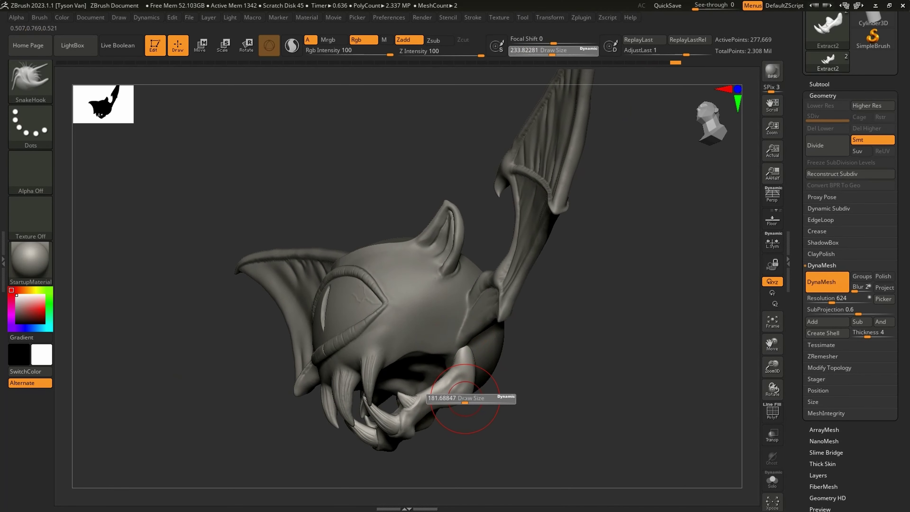
shift+right_drag(474, 381, 463, 388)
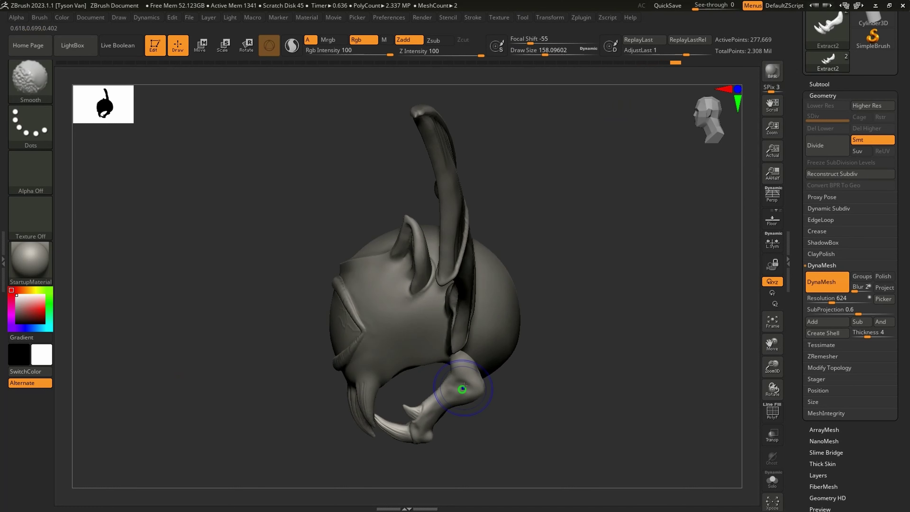
Rotate the lower jaw downward in side view to open the mouth wider, and return to draw mode.
click(246, 46)
mouse_move(490, 347)
mouse_down()
mouse_move(480, 337)
mouse_move(498, 341)
mouse_up()
right_drag(427, 351, 457, 353)
drag(459, 352, 432, 352)
key(q)
right_drag(420, 362, 431, 342)
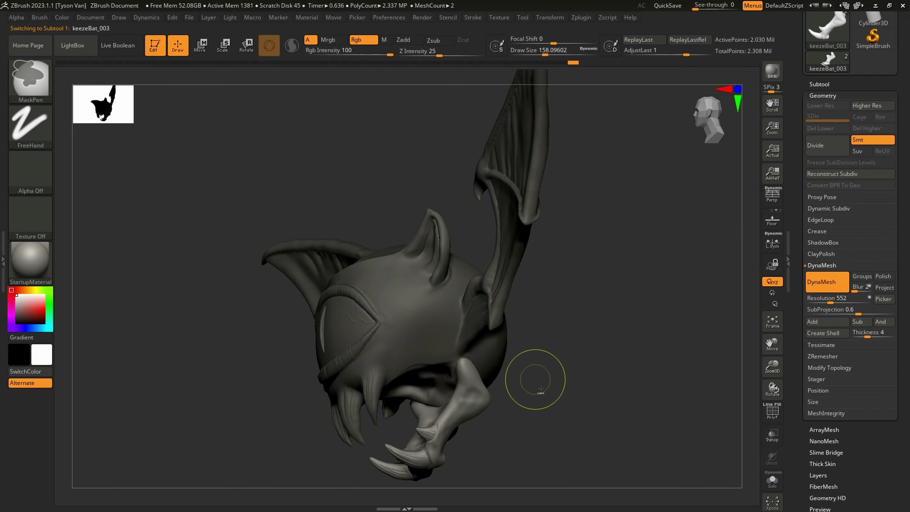
Switch to the head mesh, clear its mask, and detail the inside of the mouth with ClayBuildup and DamStandard.
ctrl+drag(567, 438, 675, 328)
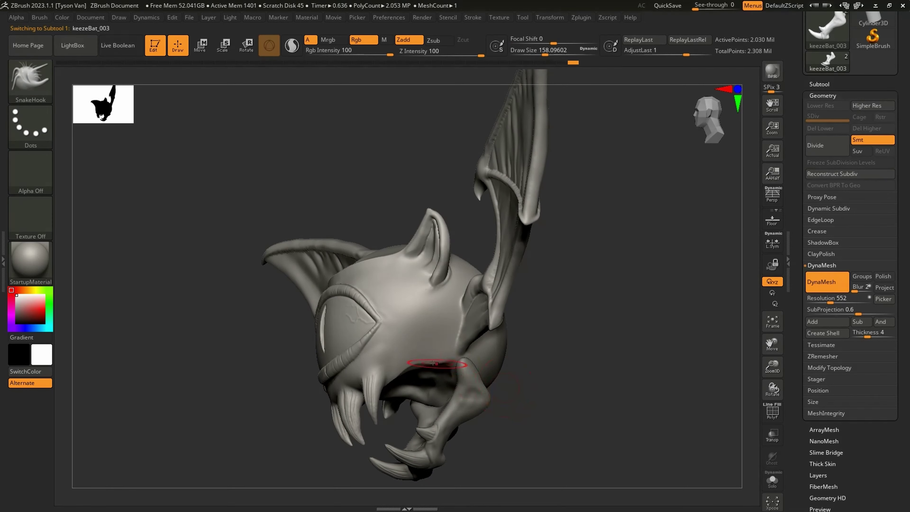
key(b)
key(c)
key(b)
key(b)
key(d)
key(s)
Reshape the head's mouth corner around the jaw hinge with SnakeHook at a draw size of about 120, smoothing the area.
key(b)
key(s)
key(h)
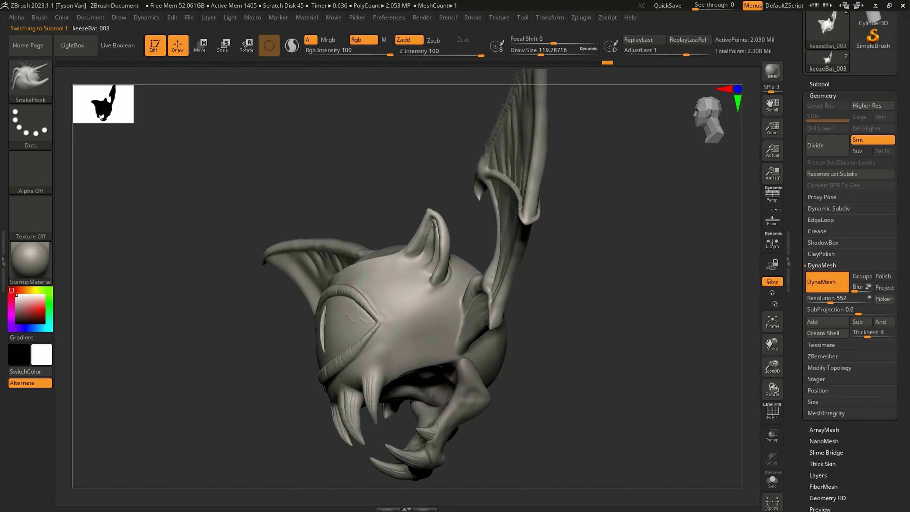
drag(434, 399, 455, 362)
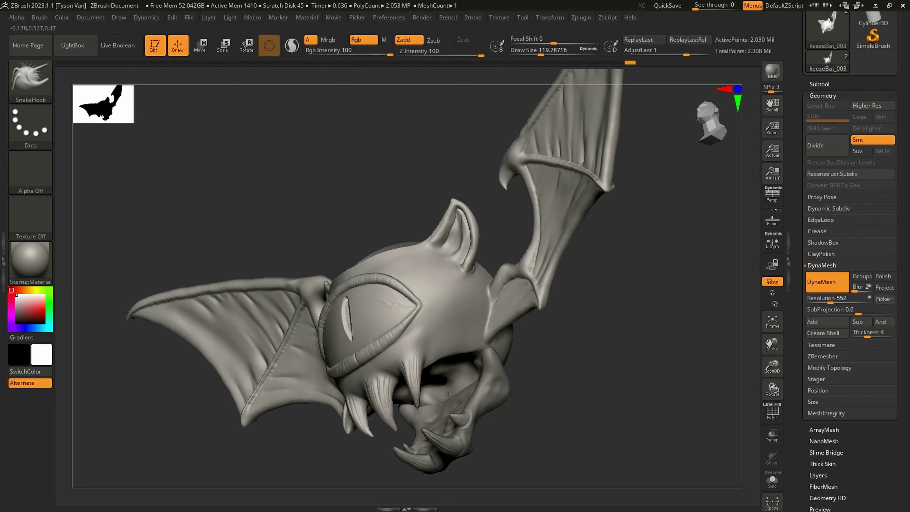
key(shift)
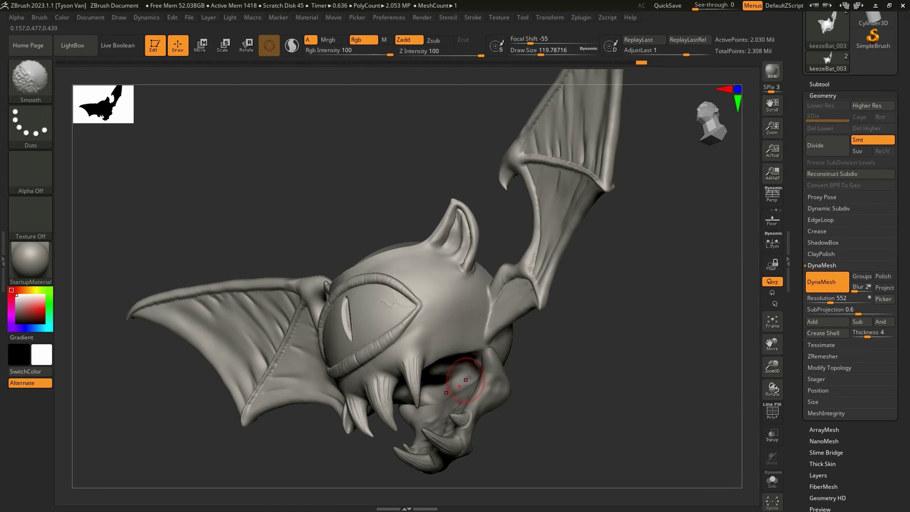
mouse_move(469, 378)
right_down()
mouse_move(424, 362)
mouse_move(480, 362)
right_up()
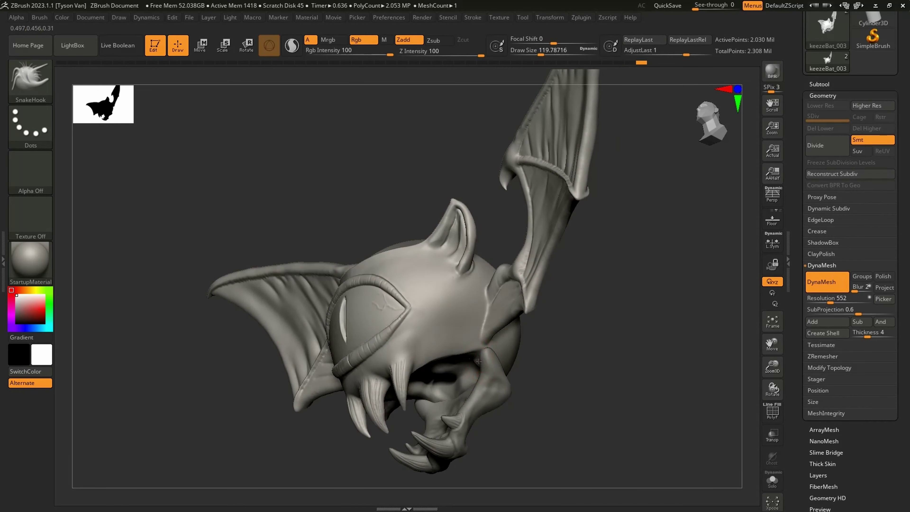
drag(479, 361, 472, 361)
right_drag(472, 362, 499, 355)
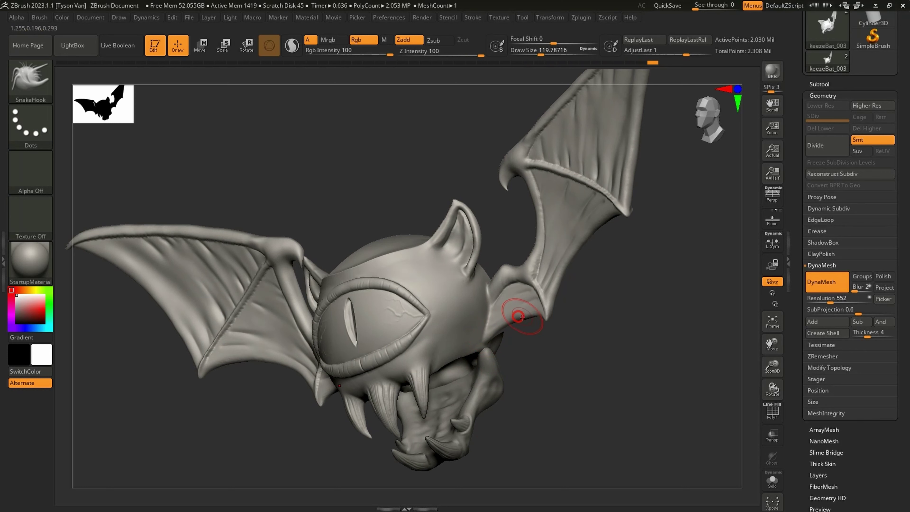
drag(537, 318, 536, 317)
alt+right_drag(535, 317, 499, 322)
mouse_move(499, 321)
ctrl+right_down()
mouse_move(471, 329)
mouse_move(469, 354)
mouse_move(504, 354)
mouse_move(502, 343)
mouse_move(472, 356)
ctrl+right_up()
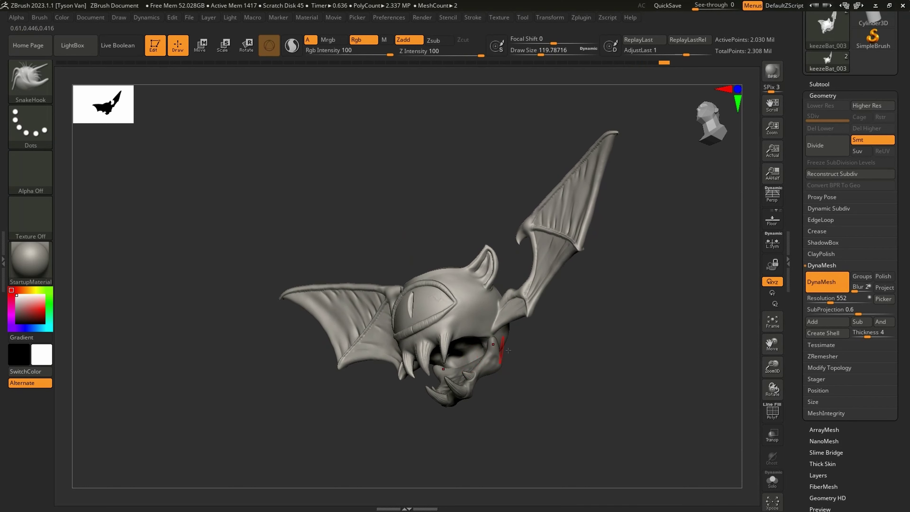
Reshape the back of the head in side view with SnakeHook at a draw size of about 305.
right_drag(525, 365, 505, 324)
right_drag(518, 355, 505, 353)
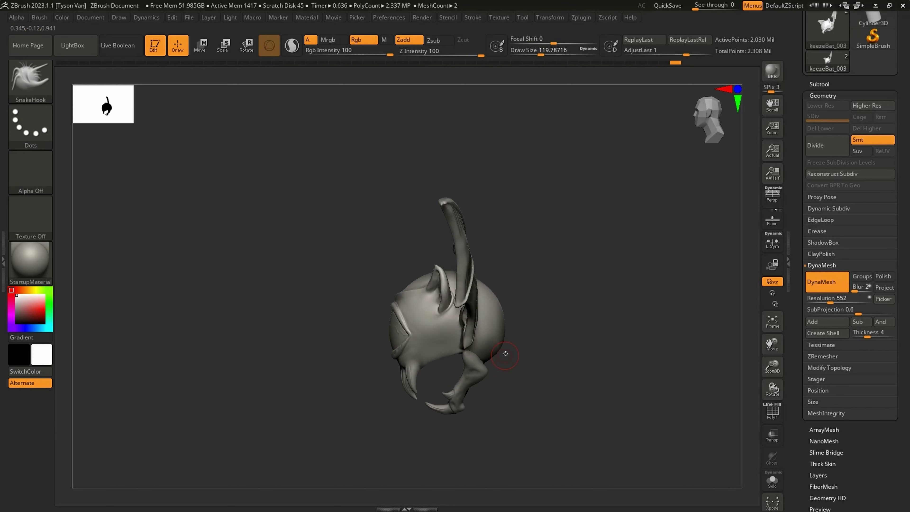
key(s)
mouse_move(498, 359)
mouse_down()
mouse_move(519, 359)
mouse_move(428, 348)
mouse_up()
key(s)
key(s)
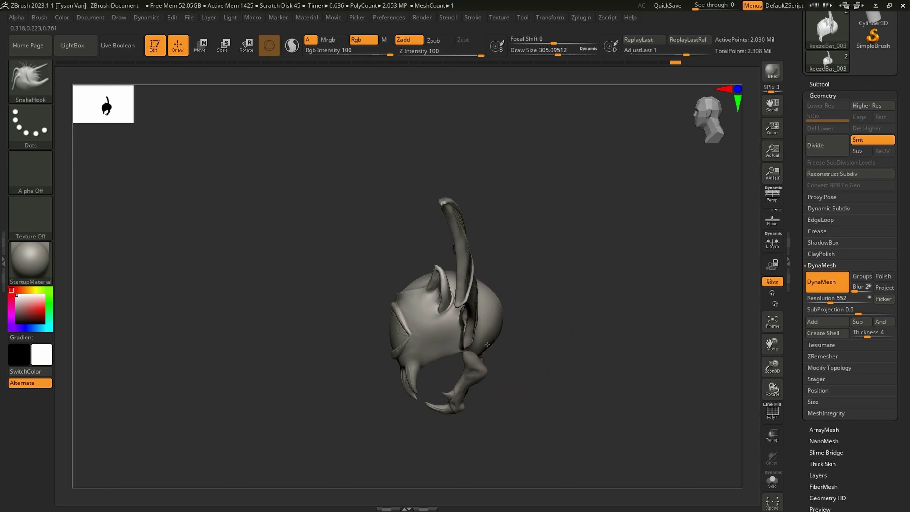
right_drag(487, 345, 506, 242)
key(bracketright)
key(shift)
Pull the lower back of the head toward the jaw with SnakeHook at a draw size of about 262.
key(s)
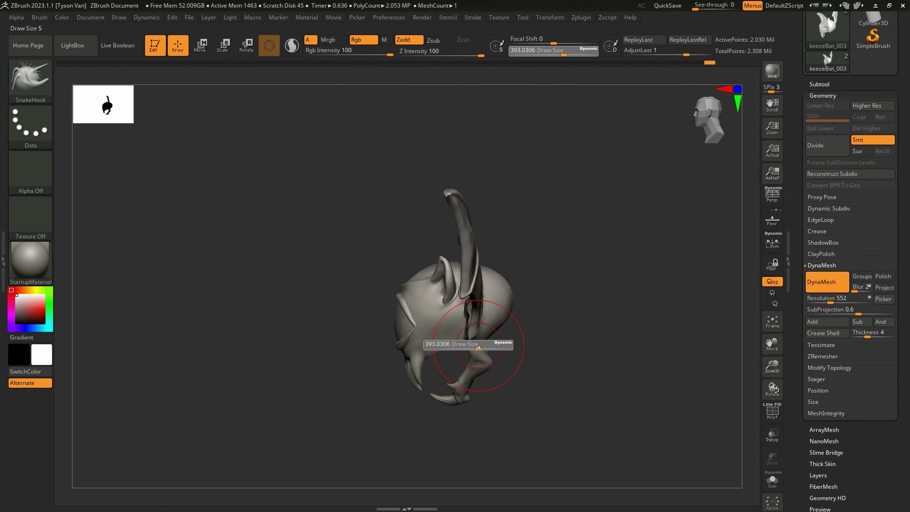
drag(479, 348, 476, 351)
shift+right_drag(493, 350, 496, 346)
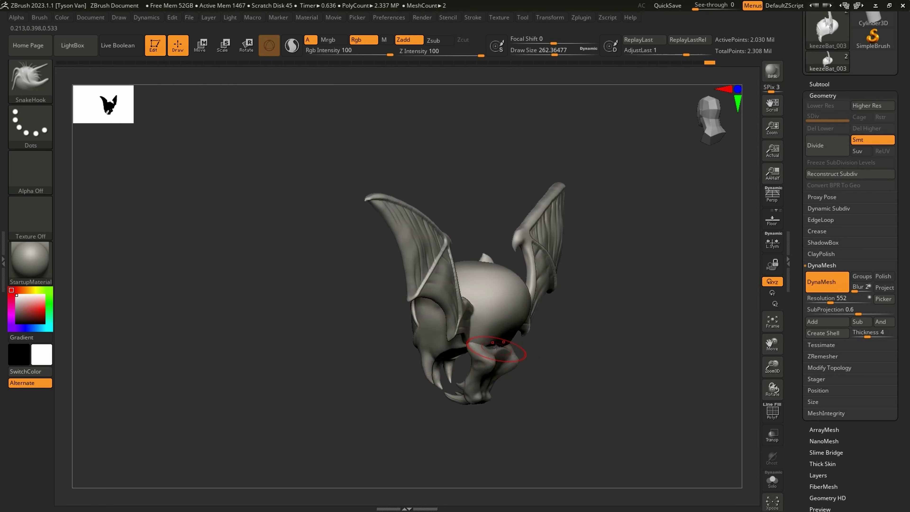
drag(507, 344, 504, 350)
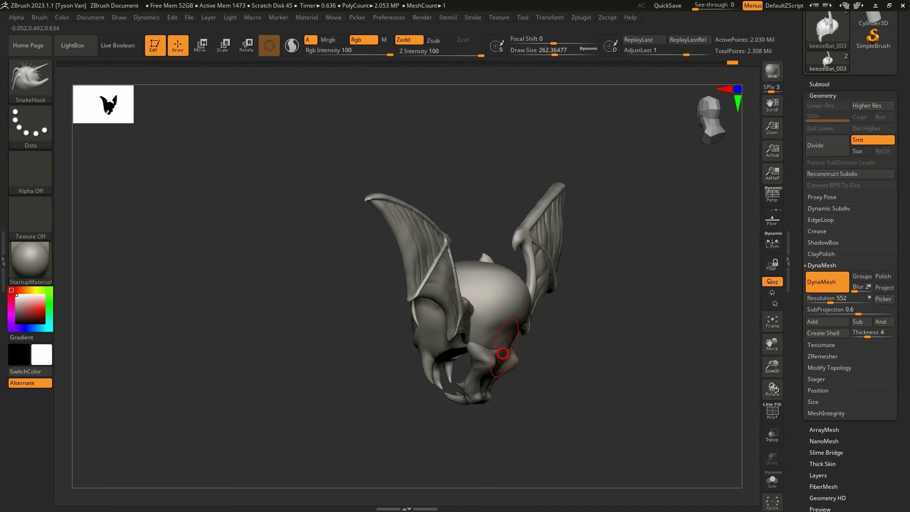
Carve creases across the lower back of the head above the jaw with DamStandard at about 262 and soften them.
key(f)
right_drag(499, 343, 502, 343)
key(b)
key(d)
key(s)
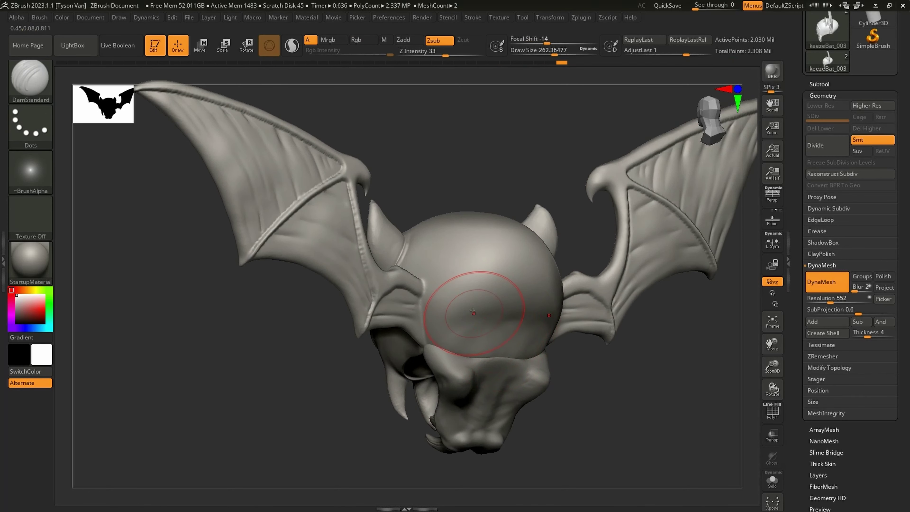
mouse_move(444, 323)
mouse_down()
mouse_move(506, 344)
mouse_move(536, 339)
mouse_up()
key(ctrl+shift+z)
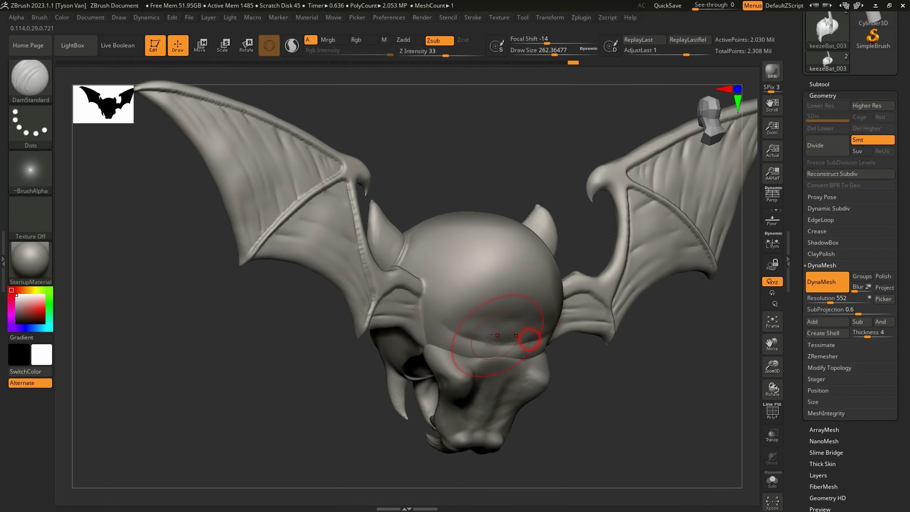
key(shift)
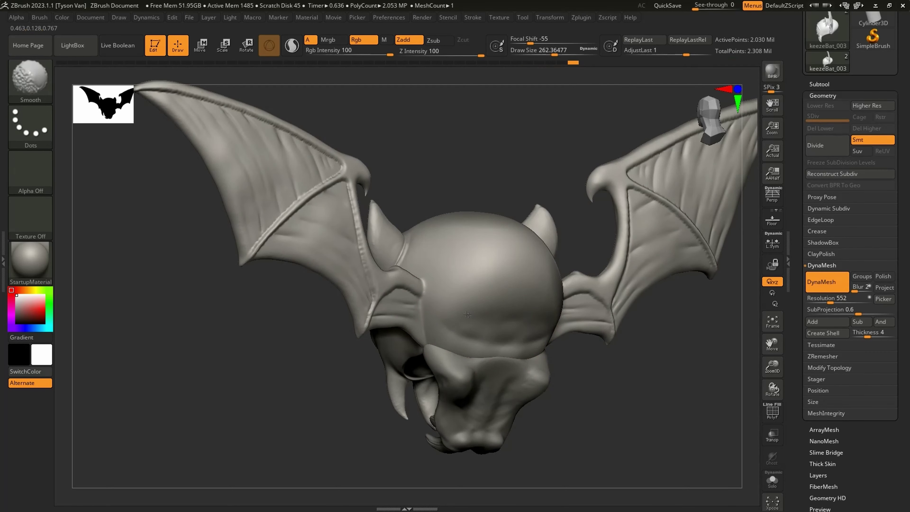
Select the lower jaw, adjust its rear edge against the head with SnakeHook at about 149, and reselect the head.
mouse_move(510, 365)
right_down()
mouse_move(536, 372)
mouse_move(519, 375)
right_up()
alt+click(532, 373)
key(ctrl+z)
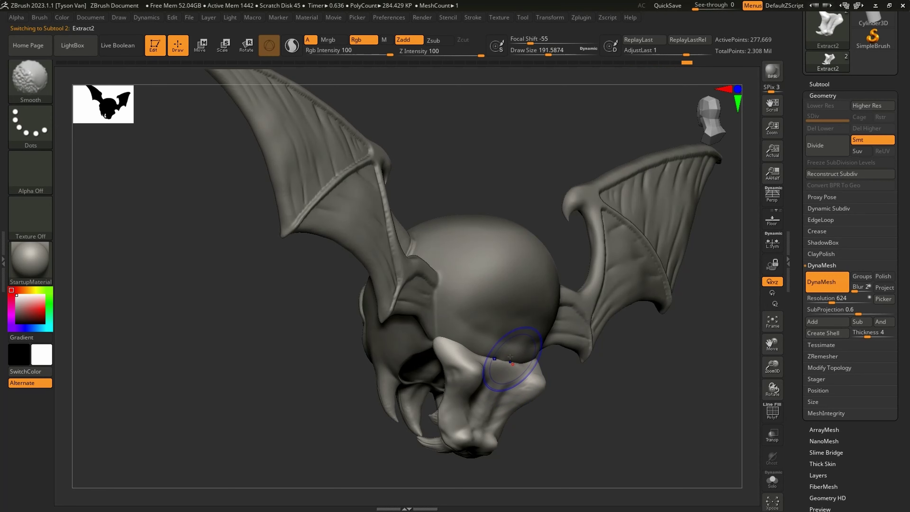
right_drag(508, 369, 509, 363)
key(s)
drag(484, 361, 480, 362)
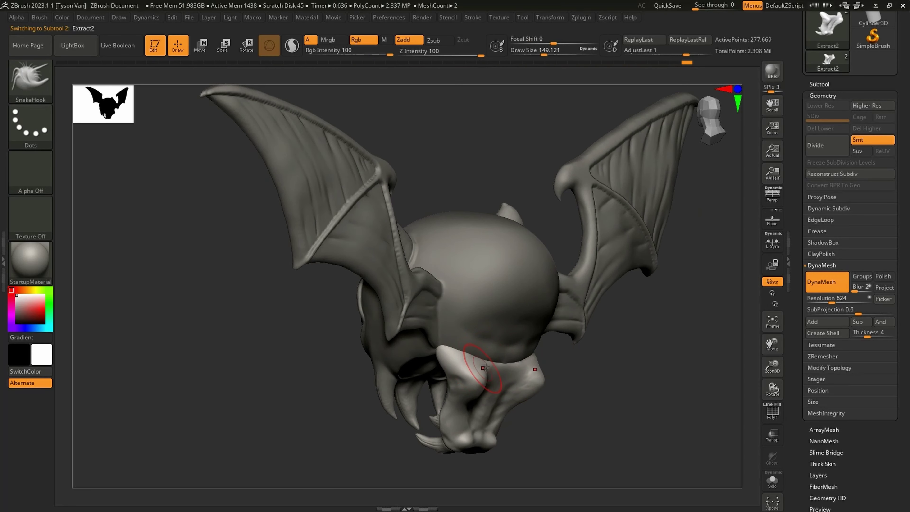
right_drag(485, 368, 502, 364)
drag(484, 386, 479, 393)
mouse_move(470, 397)
right_down()
mouse_move(484, 405)
mouse_move(463, 418)
mouse_move(471, 396)
mouse_move(492, 386)
mouse_move(477, 404)
mouse_move(463, 371)
right_up()
alt+click(468, 362)
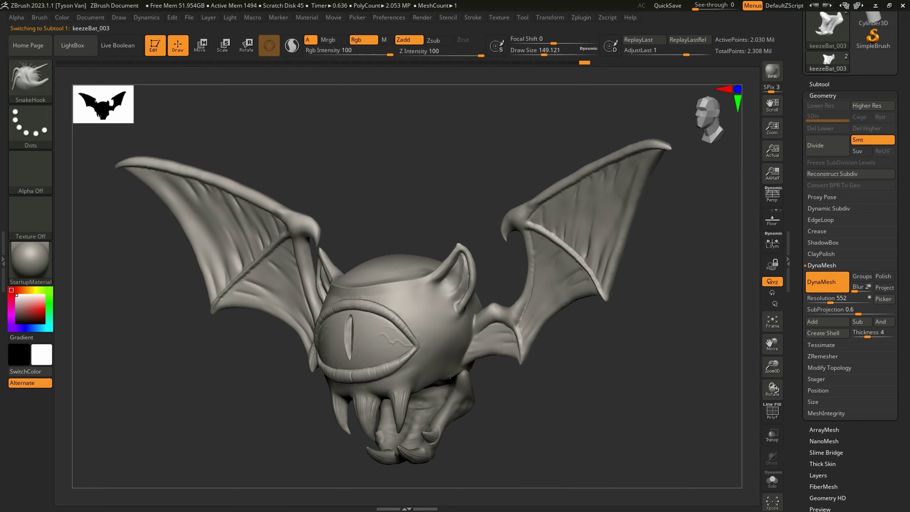
Select the lower jaw and scale it down uniformly to about 0.89 of its size.
mouse_move(459, 373)
right_down()
mouse_move(447, 371)
mouse_move(447, 391)
mouse_move(432, 397)
mouse_move(416, 385)
mouse_move(472, 384)
mouse_move(465, 402)
right_up()
alt+click(459, 397)
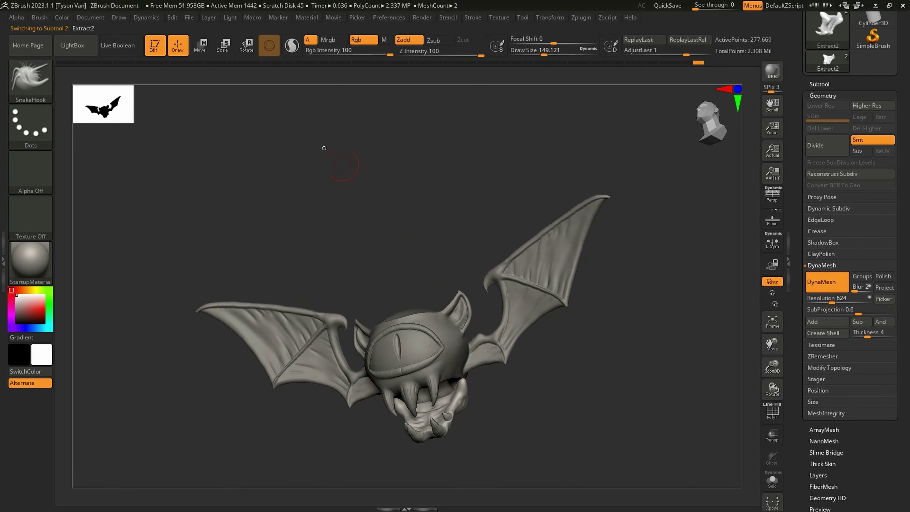
click(220, 47)
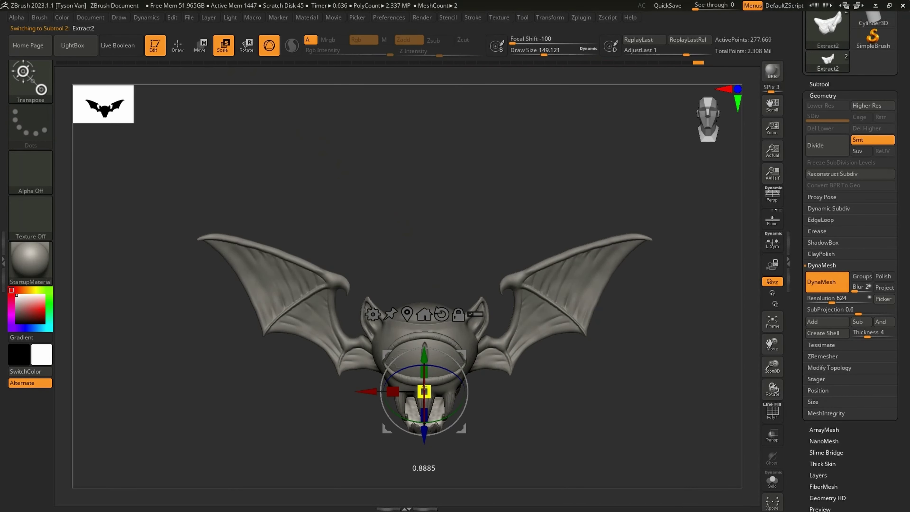
key(q)
mouse_move(423, 391)
right_down()
mouse_move(440, 394)
mouse_move(425, 387)
right_up()
Rotate the lower jaw about -29 degrees in side view to swing it up toward the head.
click(251, 46)
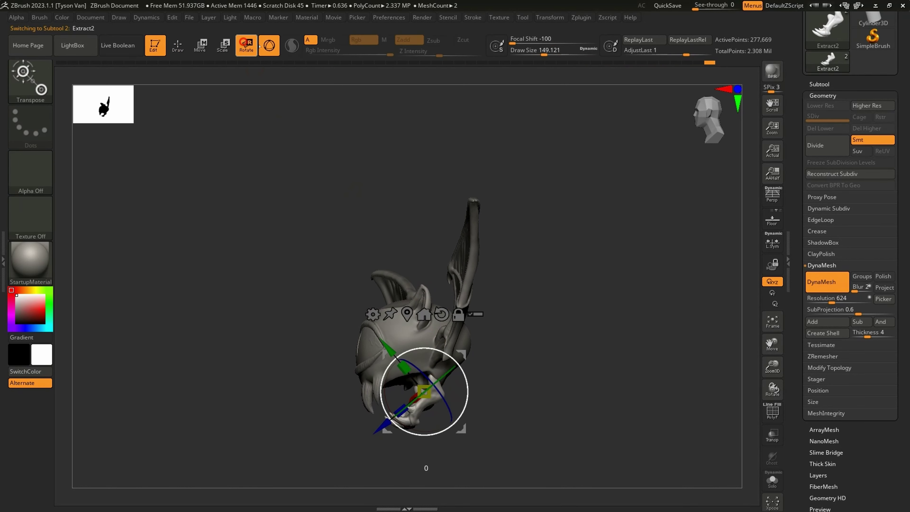
right_drag(444, 353, 435, 355)
mouse_move(472, 356)
shift+mouse_down()
mouse_move(474, 326)
mouse_move(476, 344)
shift+mouse_up()
click(473, 305)
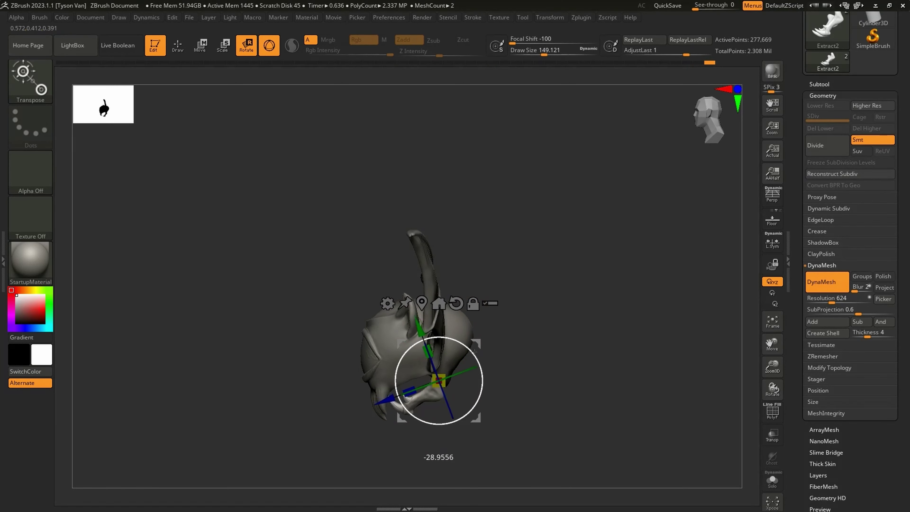
key(q)
Rotate the lower jaw by -7.2 degrees in front view, and swing it back open about 27 degrees in side view.
key(e)
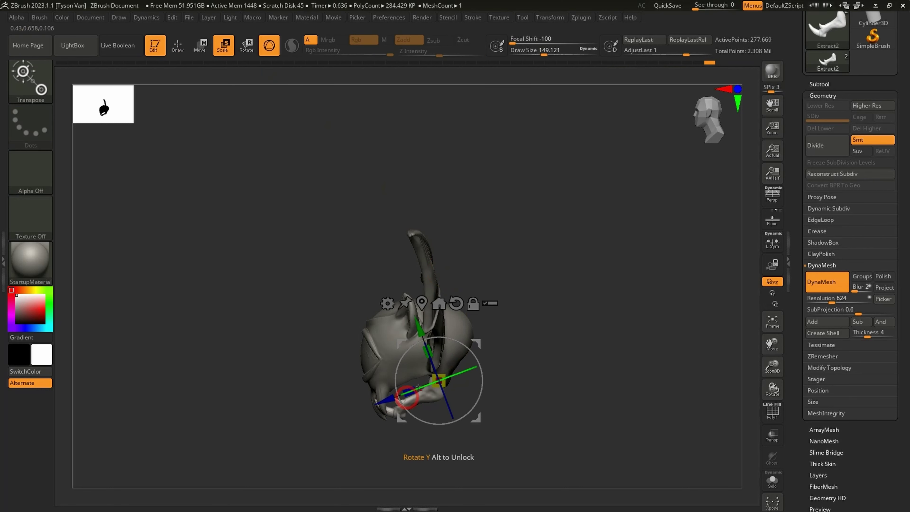
right_drag(423, 390, 476, 376)
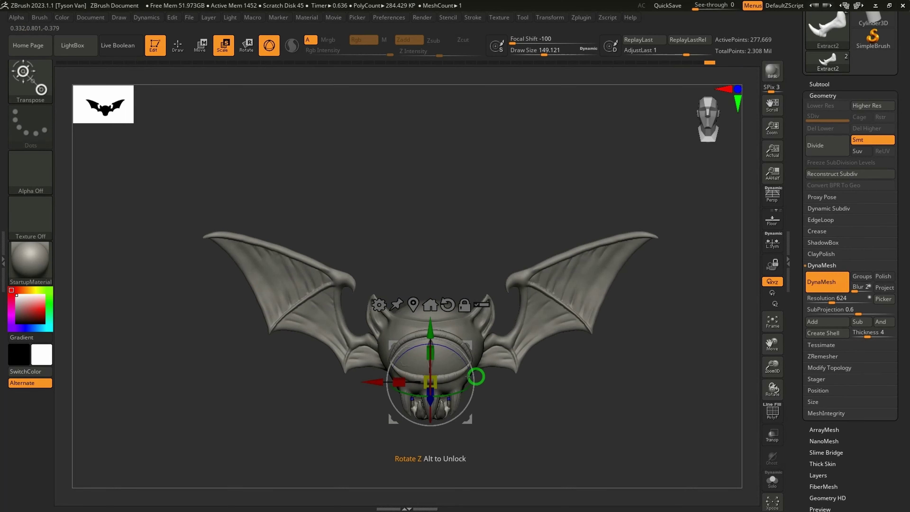
drag(429, 365, 429, 359)
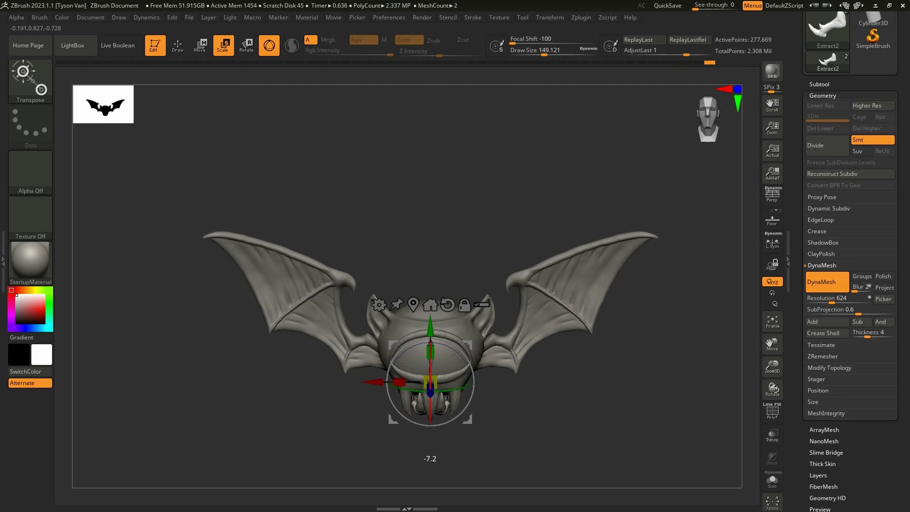
right_drag(609, 354, 438, 335)
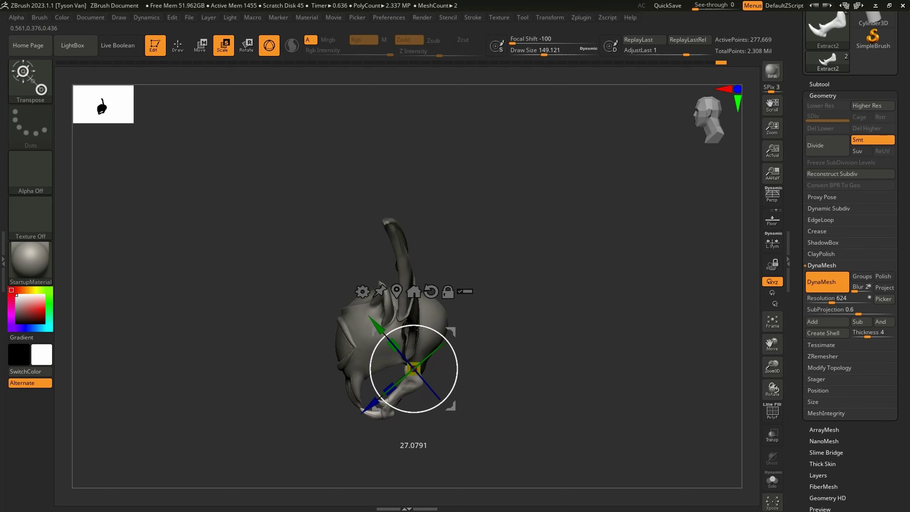
mouse_move(424, 331)
right_down()
mouse_move(461, 333)
mouse_move(452, 335)
right_up()
key(q)
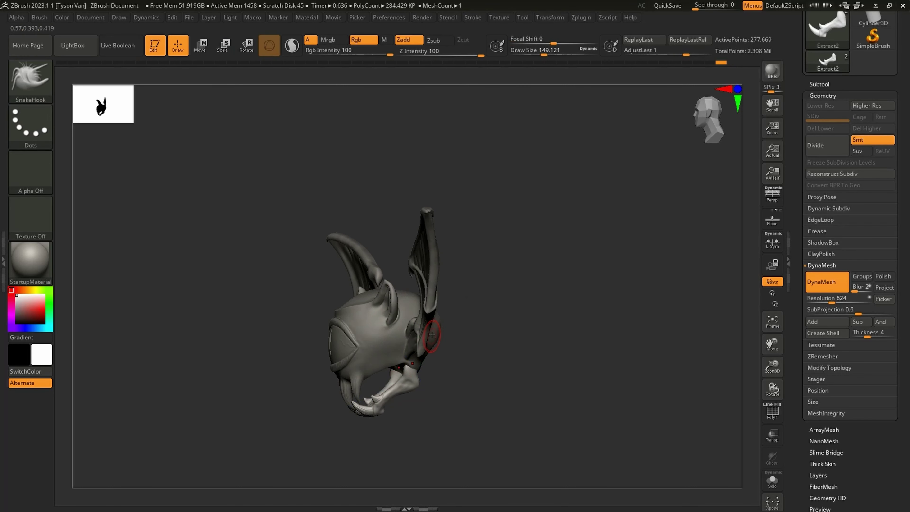
Rotate the lower jaw further down and reposition it under the back of the head so the mouth opens wide.
alt+click(423, 349)
scroll(419, 357, up, 5)
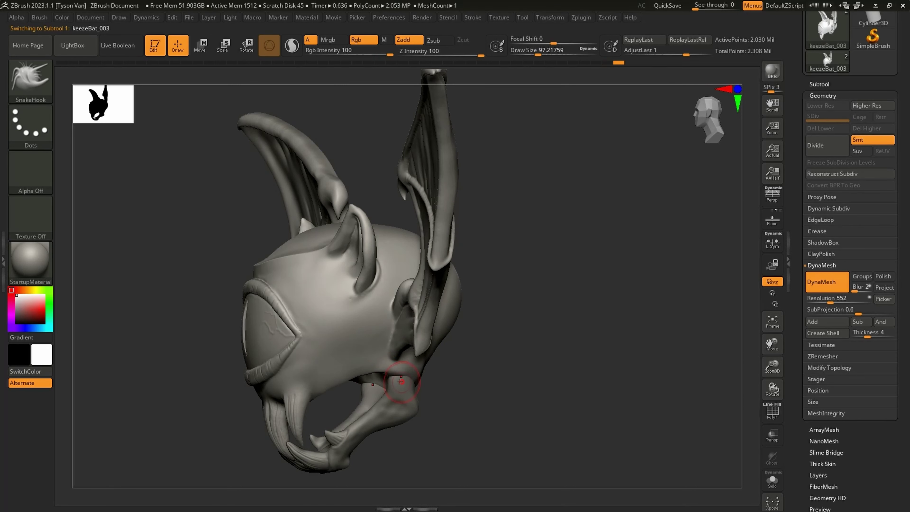
mouse_move(428, 390)
right_down()
mouse_move(408, 394)
mouse_move(449, 380)
mouse_move(422, 390)
mouse_move(424, 377)
mouse_move(412, 395)
mouse_move(422, 407)
right_up()
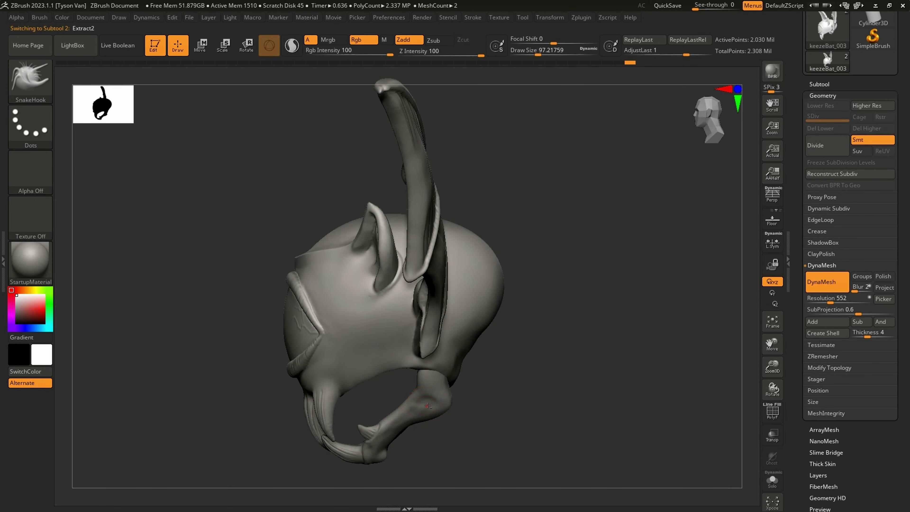
alt+click(428, 406)
click(246, 46)
drag(456, 335, 439, 331)
right_drag(440, 349, 469, 356)
drag(400, 372, 403, 369)
key(q)
right_drag(431, 357, 406, 354)
right_drag(514, 334, 526, 346)
Make the keezeBat_003 head the active subtool and save the tool to disk.
click(863, 84)
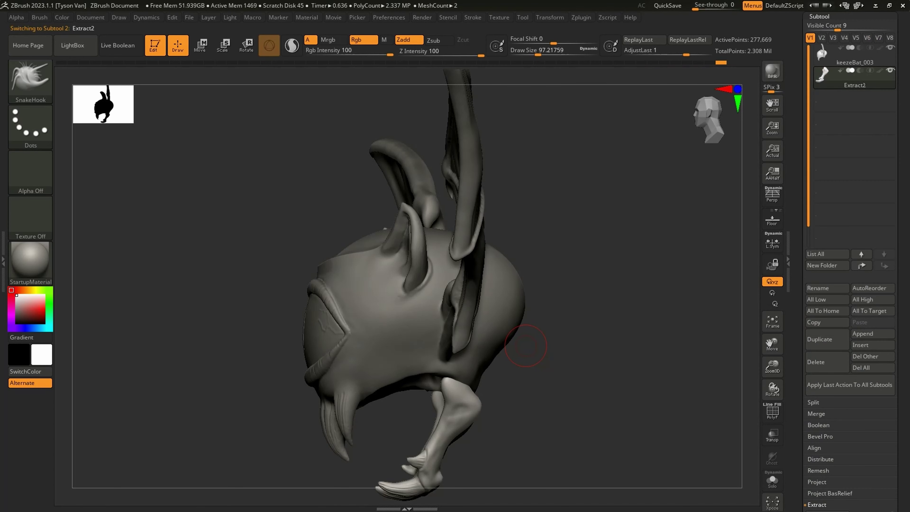
click(849, 80)
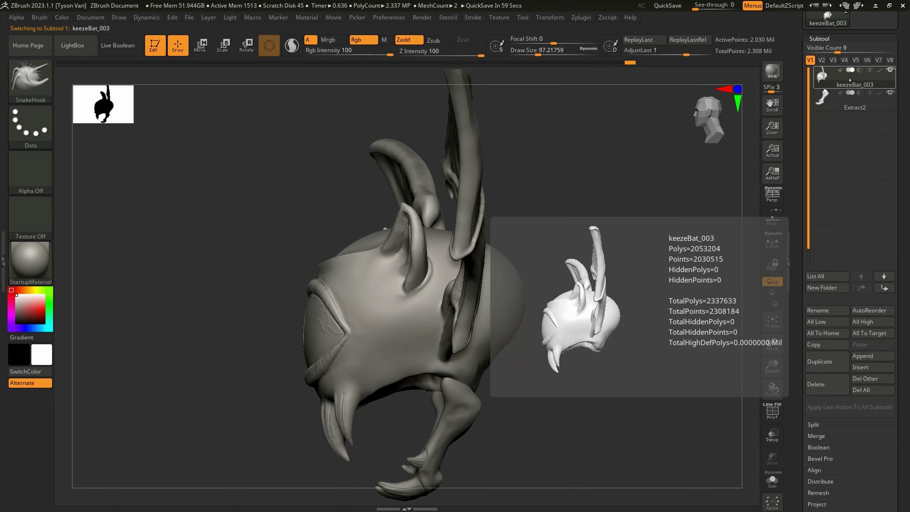
drag(902, 276, 903, 317)
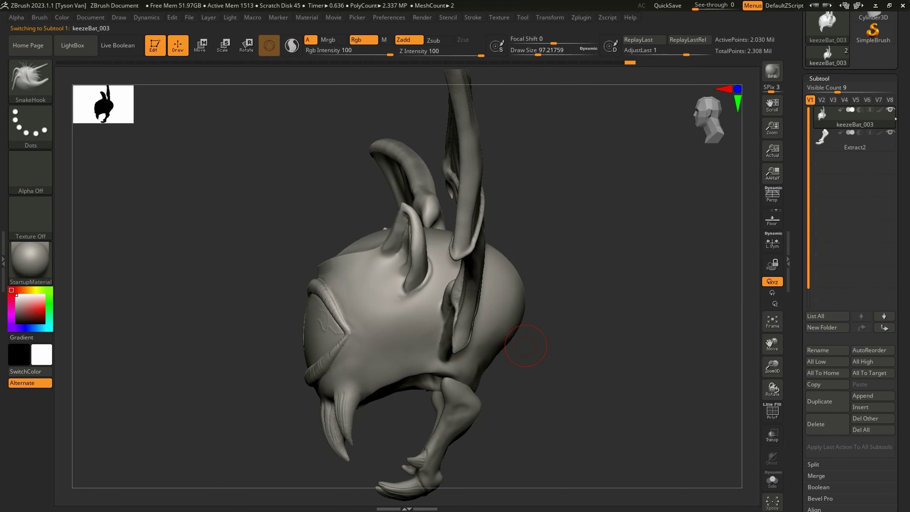
scroll(891, 190, up, 5)
click(870, 32)
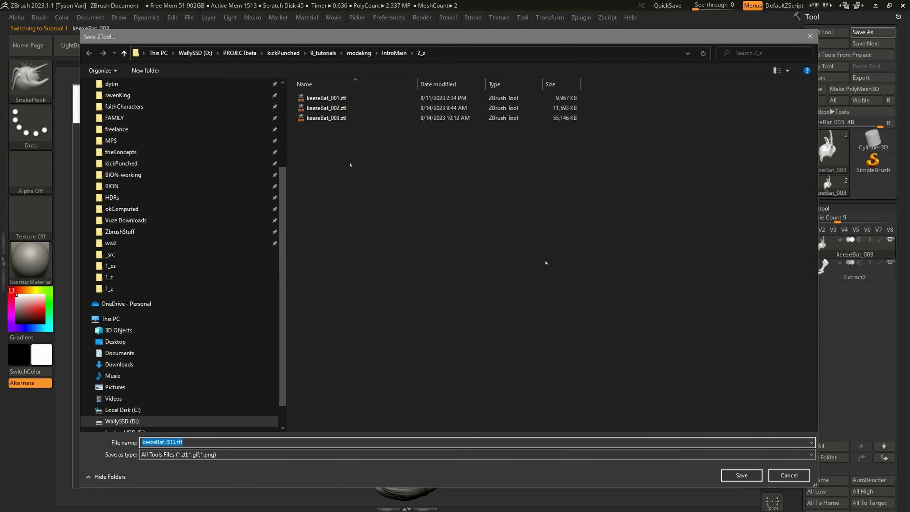
click(789, 475)
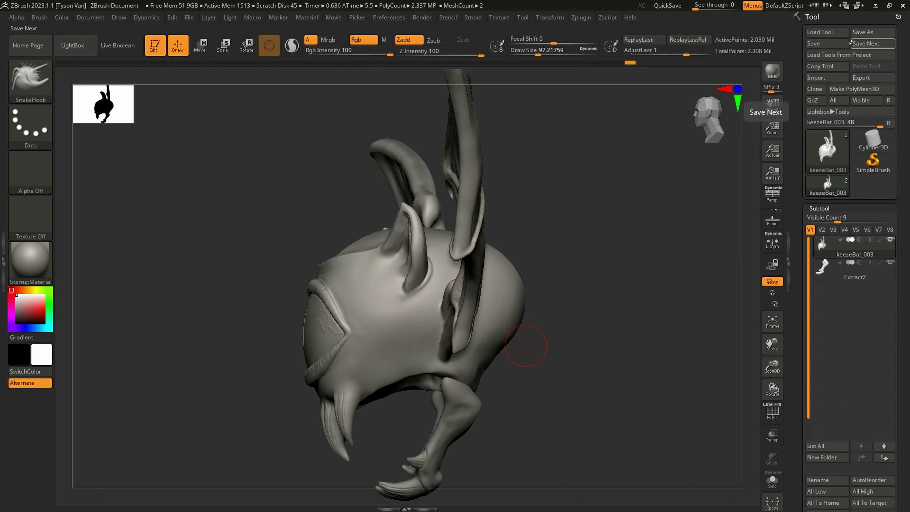
click(828, 45)
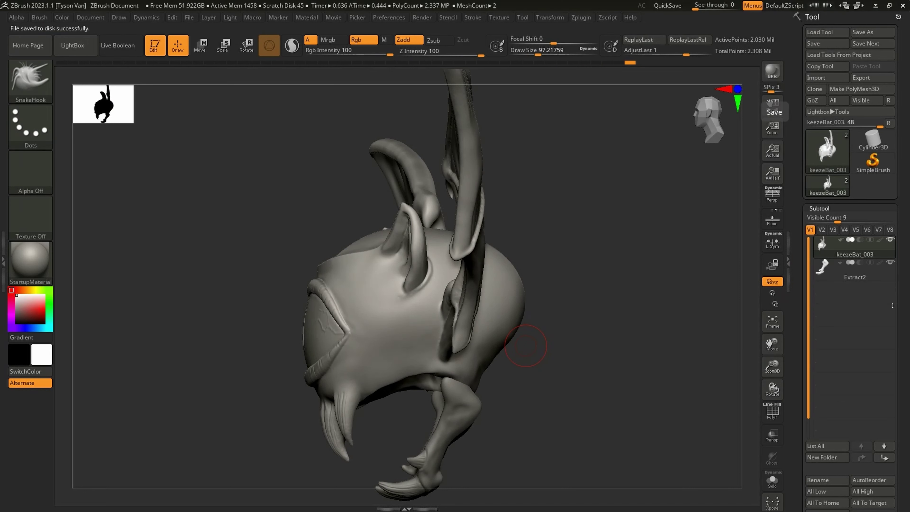
Merge the lower jaw down into the head subtool and remesh the combined model with DynaMesh.
scroll(901, 356, down, 3)
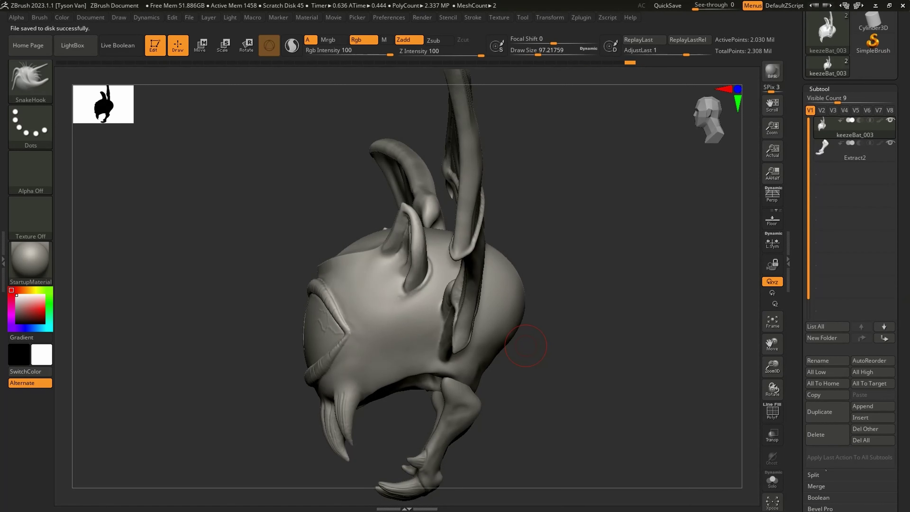
click(820, 486)
click(827, 496)
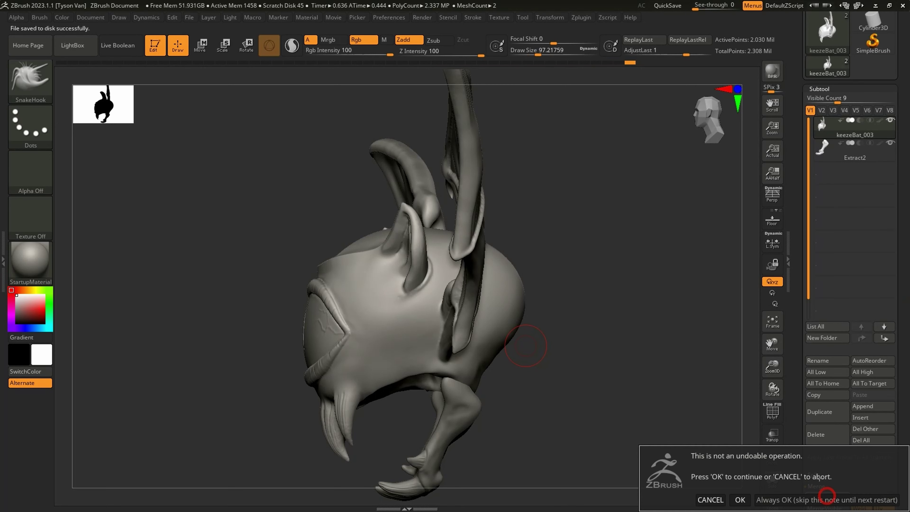
click(740, 499)
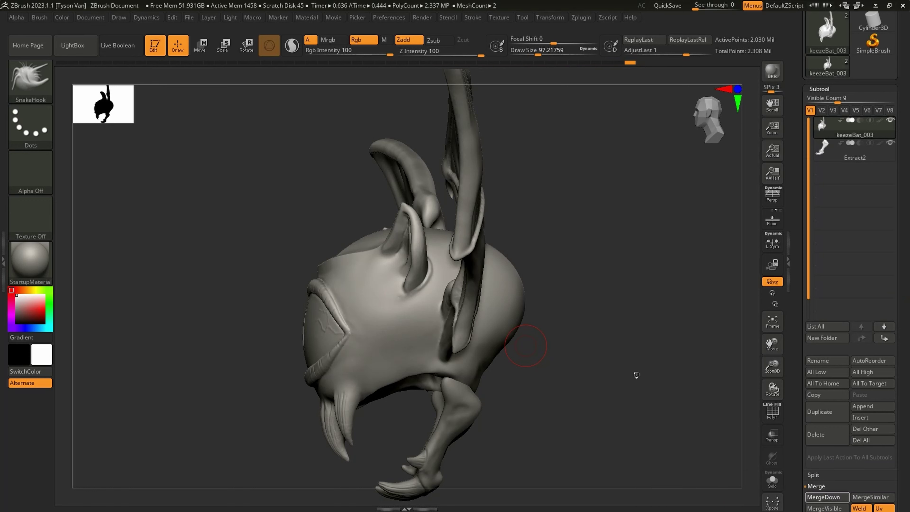
drag(574, 394, 488, 447)
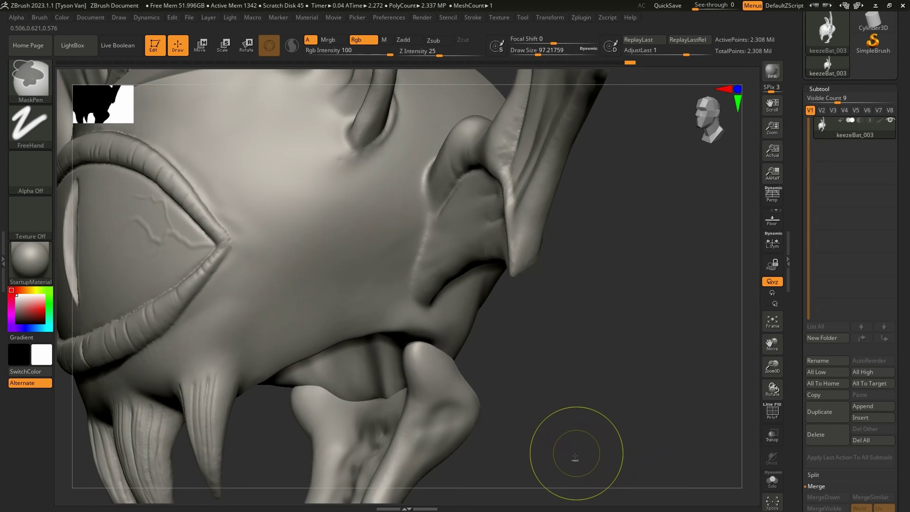
ctrl+drag(576, 456, 685, 292)
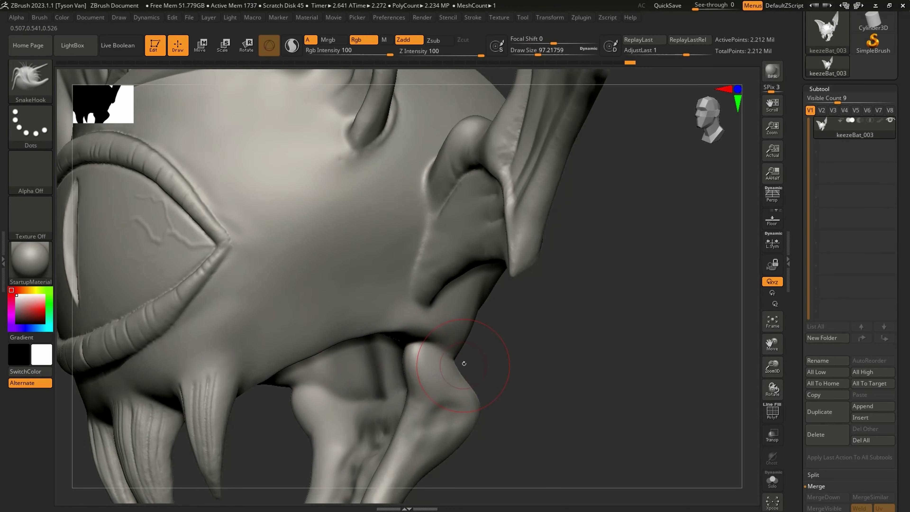
Pull the top of the jaw joint up into the head with SnakeHook at a draw size of about 97 and smooth it.
right_drag(464, 364, 444, 353)
drag(444, 352, 439, 325)
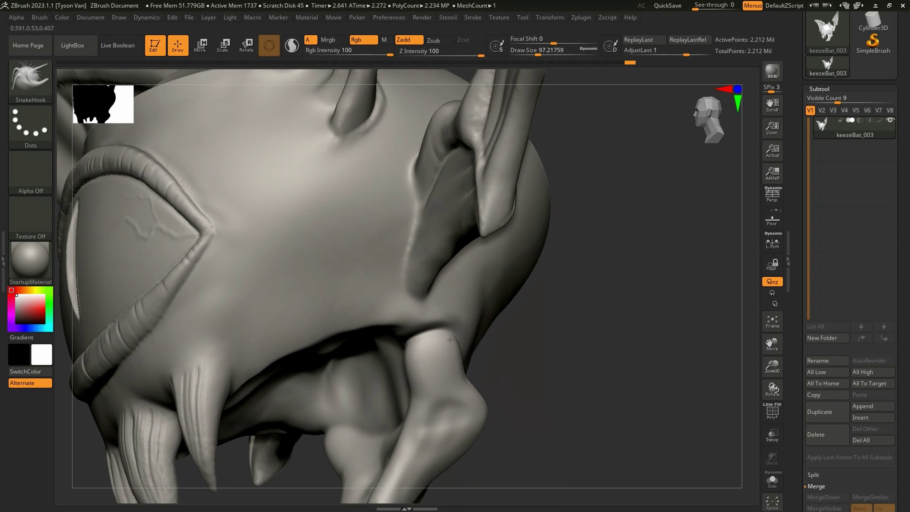
key(shift)
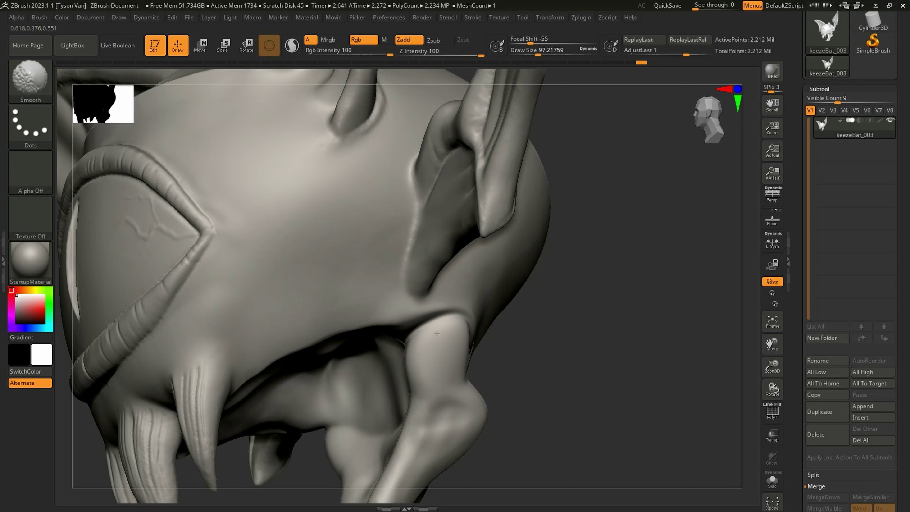
mouse_move(488, 349)
right_down()
mouse_move(467, 355)
mouse_move(479, 353)
right_up()
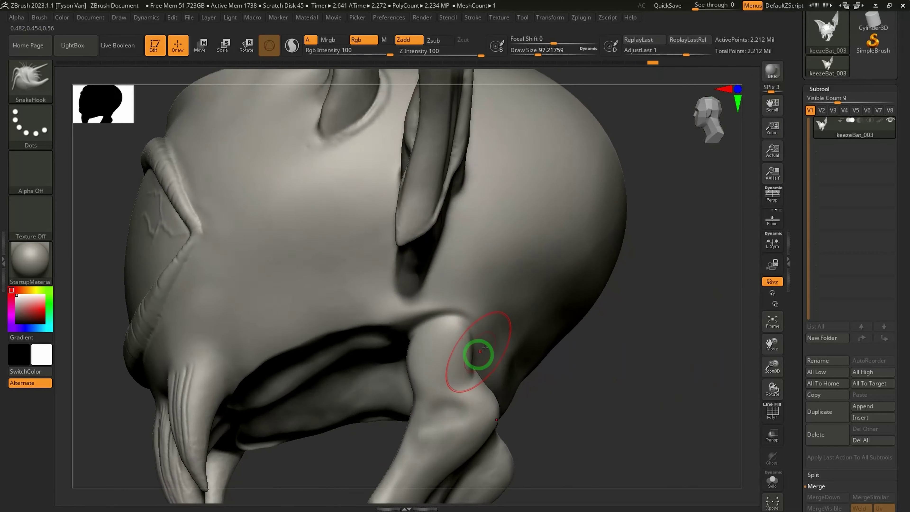
Flatten the seam between the jaw joint and the head with hPolish at a draw size of about 51.
key(b)
key(h)
key(p)
key(s)
drag(443, 328, 428, 326)
key(s)
drag(431, 326, 421, 328)
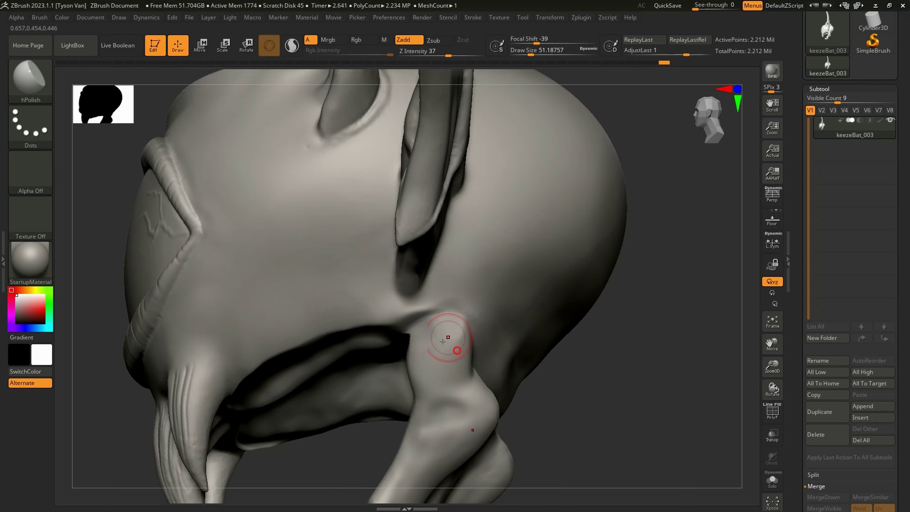
right_drag(442, 341, 452, 340)
Reshape the front and rear edges of the jaw joint with SnakeHook at a draw size of about 80, smoothing the surface.
key(b)
key(s)
key(h)
key(s)
drag(417, 346, 412, 343)
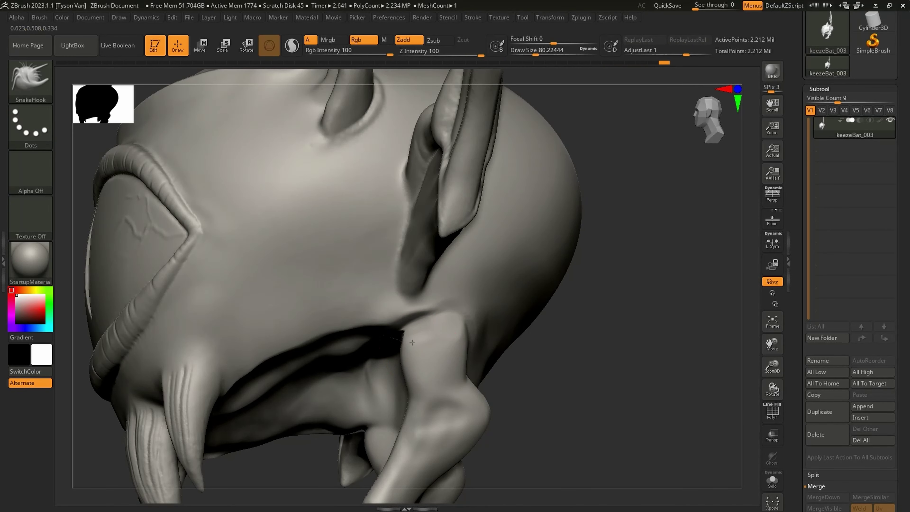
key(shift)
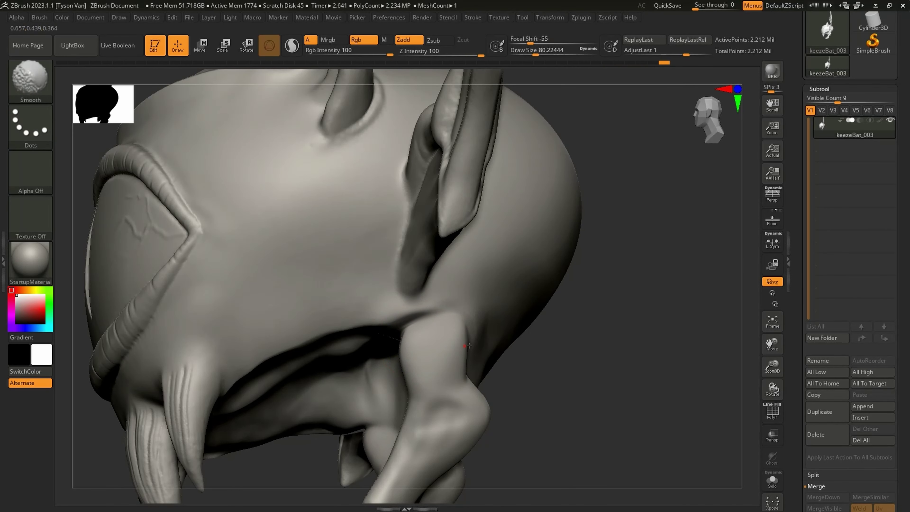
drag(467, 383, 476, 377)
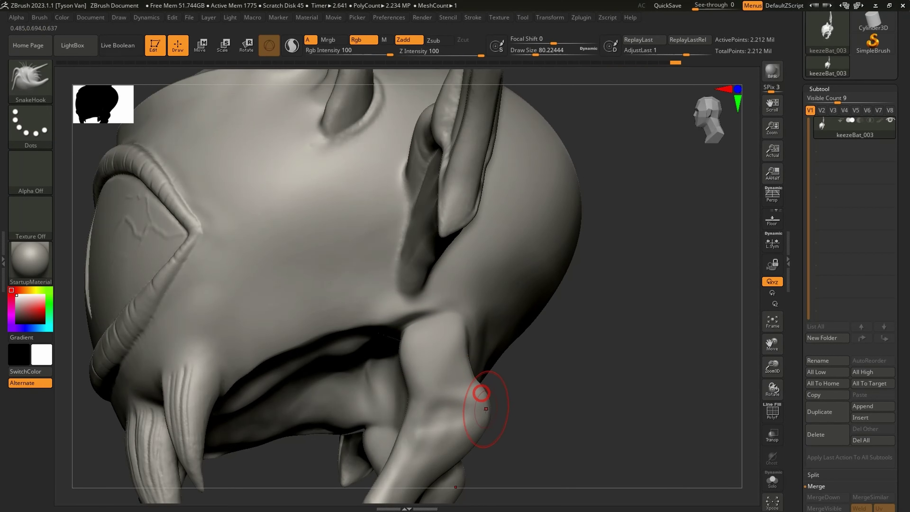
drag(485, 409, 493, 416)
Refine the jaw joint's contour in front three-quarter view with SnakeHook at about 80 and soften it.
right_drag(477, 381, 465, 359)
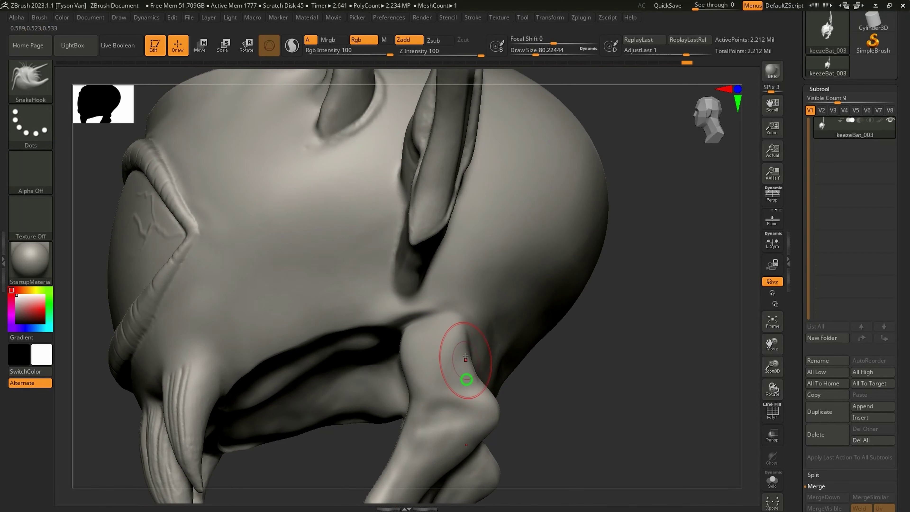
right_drag(463, 326, 480, 328)
key(s)
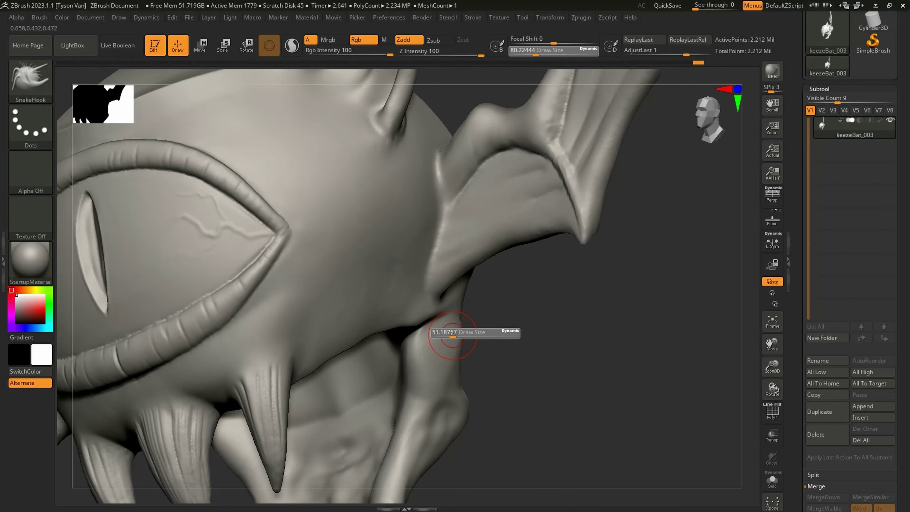
drag(452, 333, 432, 339)
key(s)
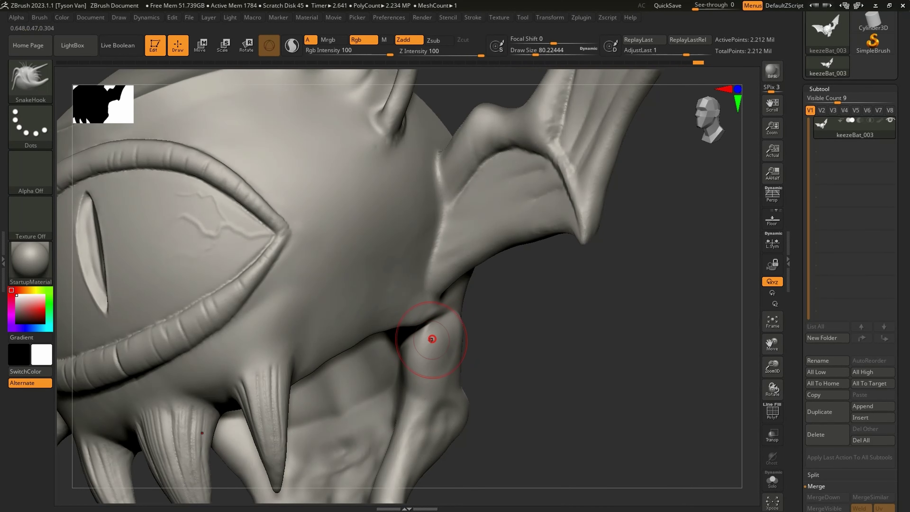
right_drag(444, 338, 427, 335)
key(shift)
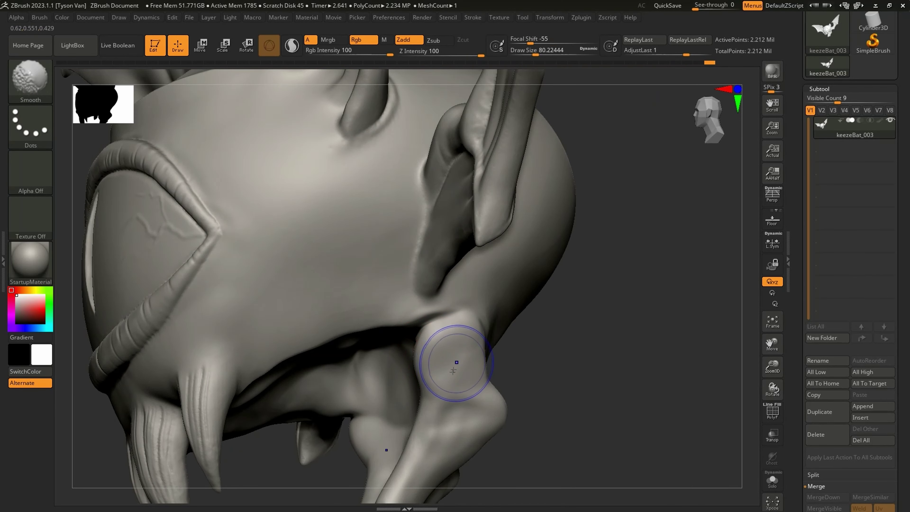
Build a small lump at the back of the mouth with ClayBuildup at a draw size of about 41, remesh the model and smooth the lump.
mouse_move(447, 429)
ctrl+right_down()
mouse_move(430, 398)
mouse_move(444, 408)
mouse_move(469, 389)
mouse_move(407, 414)
mouse_move(407, 394)
mouse_move(414, 413)
ctrl+right_up()
key(s)
drag(415, 413, 424, 411)
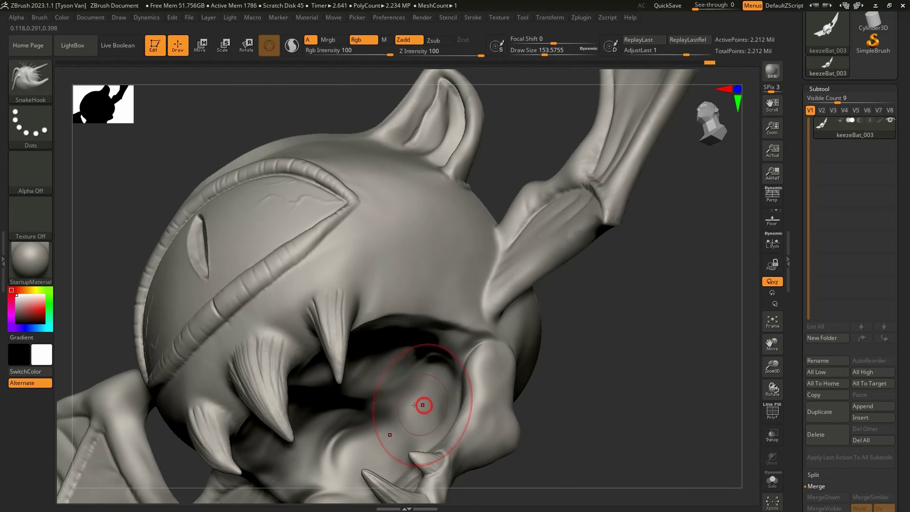
click(31, 78)
click(120, 97)
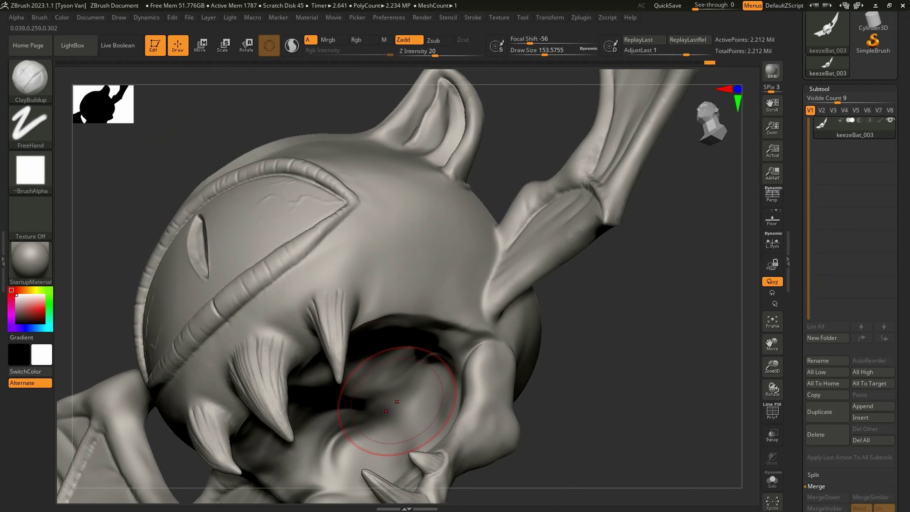
key(s)
drag(396, 409, 385, 410)
key(s)
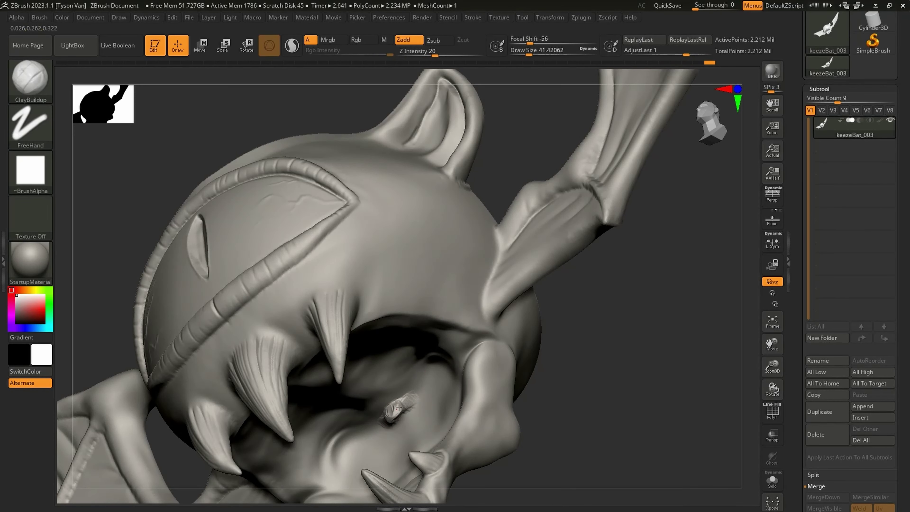
ctrl+drag(594, 412, 625, 375)
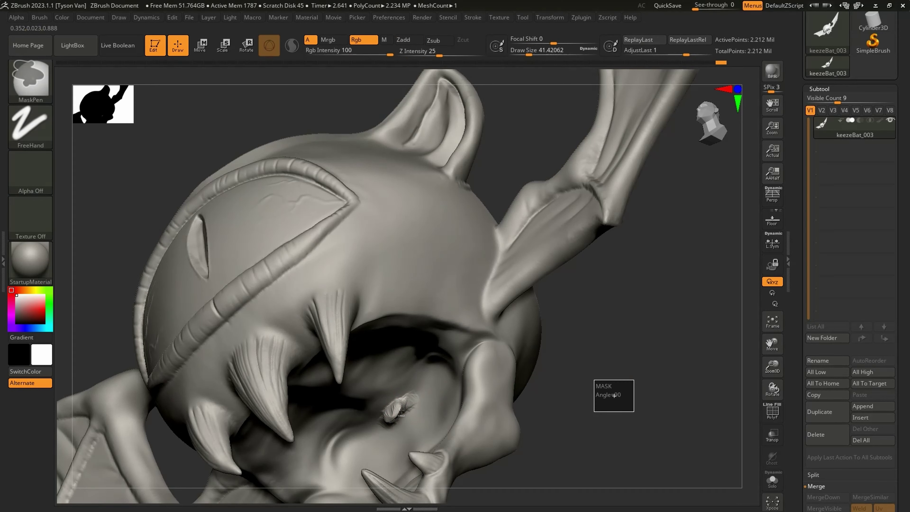
key(shift)
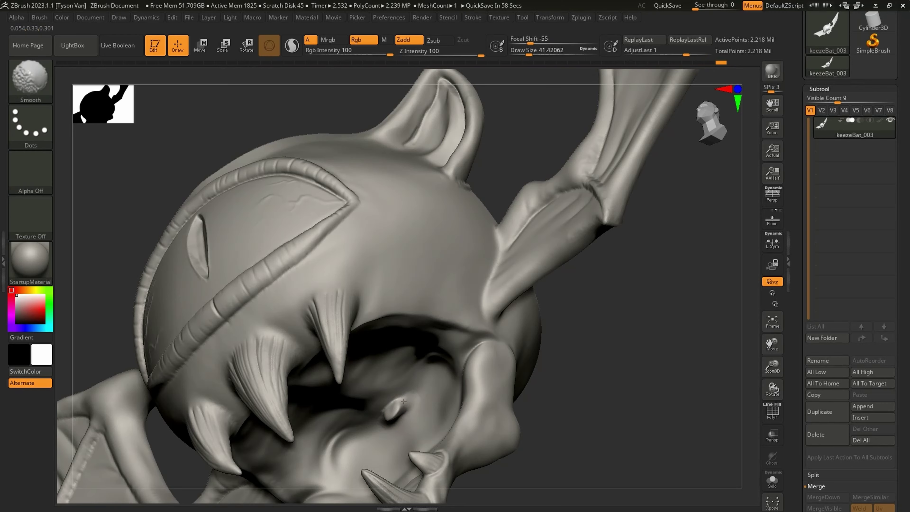
right_drag(403, 401, 401, 413)
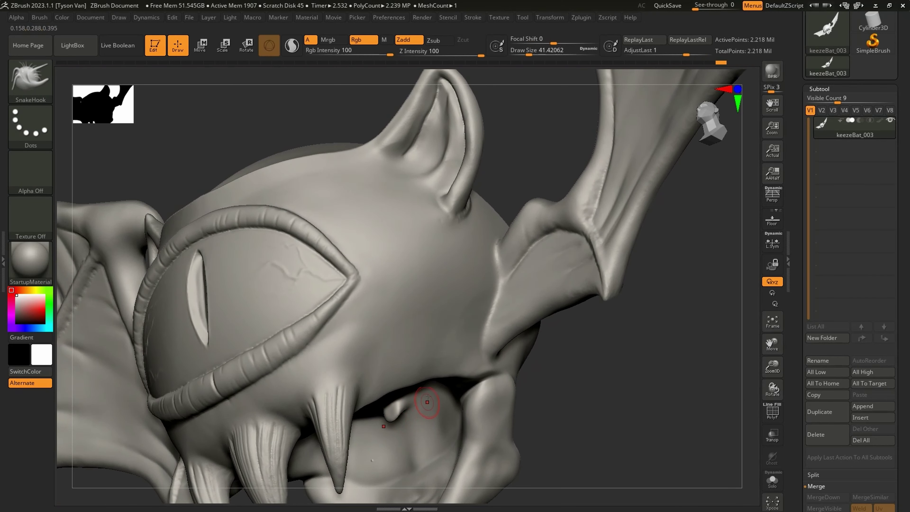
Build up the mouth interior around the small lump with ClayBuildup at a draw size of about 74 and smooth the strokes.
key(b)
key(c)
key(b)
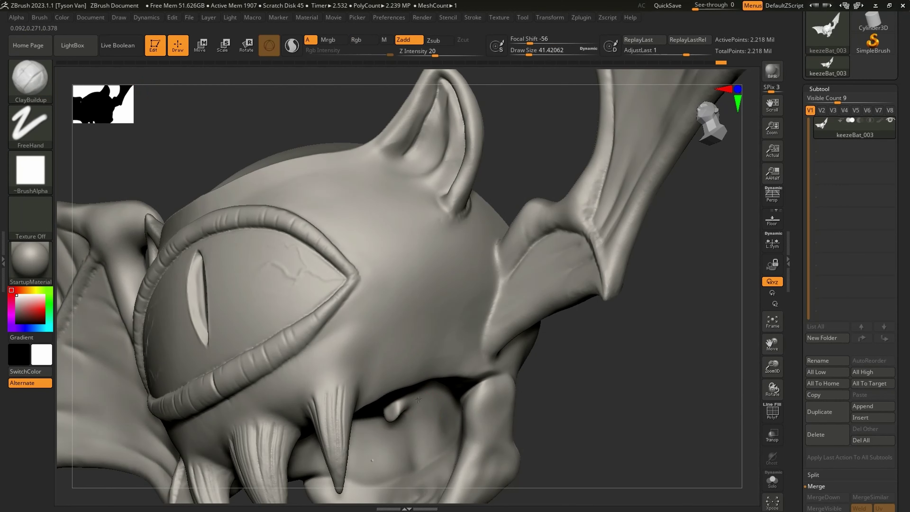
drag(418, 400, 432, 394)
key(s)
mouse_move(419, 426)
mouse_down()
mouse_move(434, 435)
mouse_move(428, 410)
mouse_up()
mouse_move(430, 444)
mouse_down()
mouse_move(416, 433)
mouse_move(373, 466)
mouse_up()
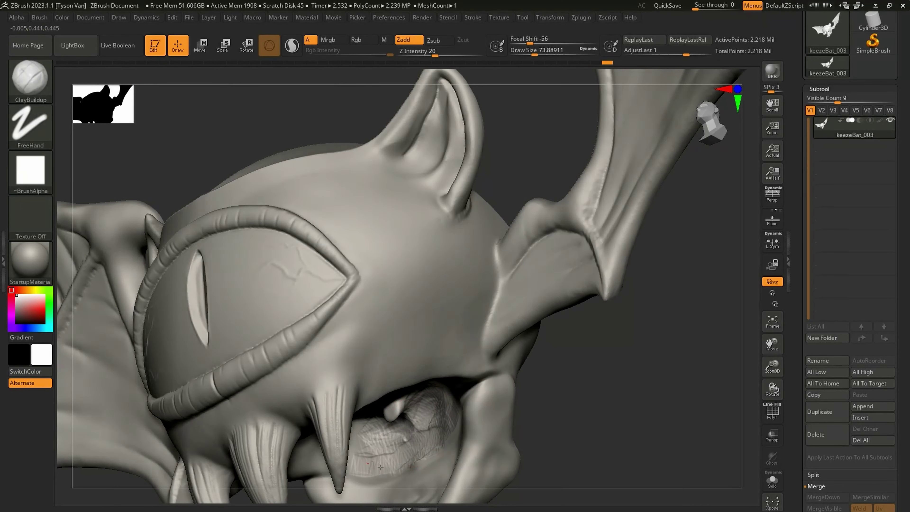
right_drag(373, 460, 401, 420)
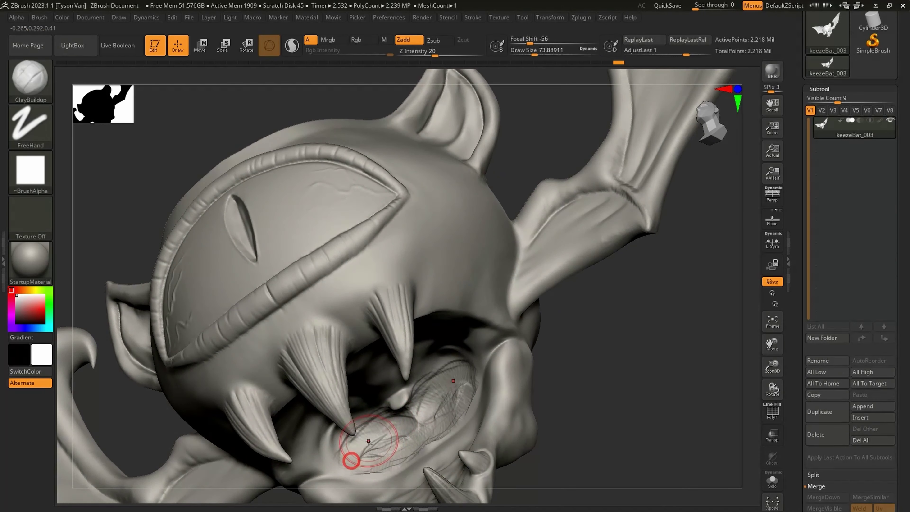
right_drag(345, 457, 440, 400)
key(shift)
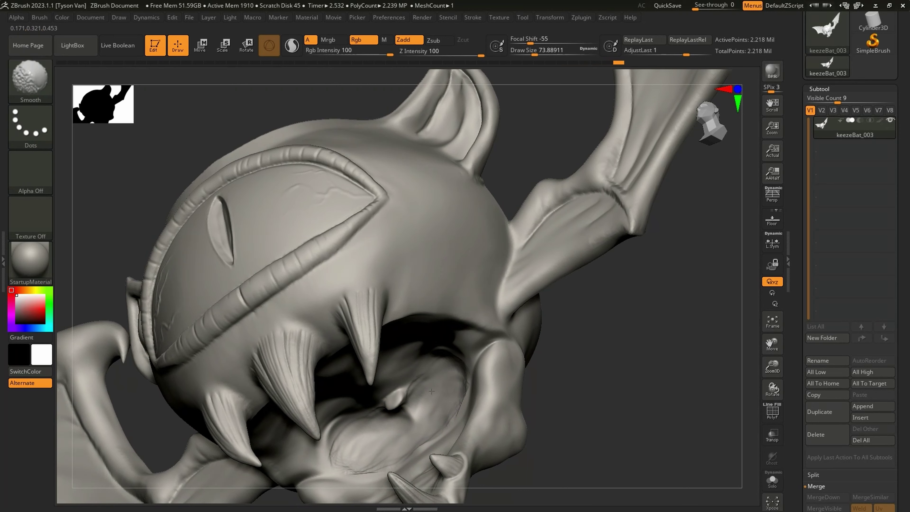
Swell the small lump at the back of the mouth with Inflat at a draw size of about 65.
alt+right_drag(422, 401, 427, 448)
click(30, 80)
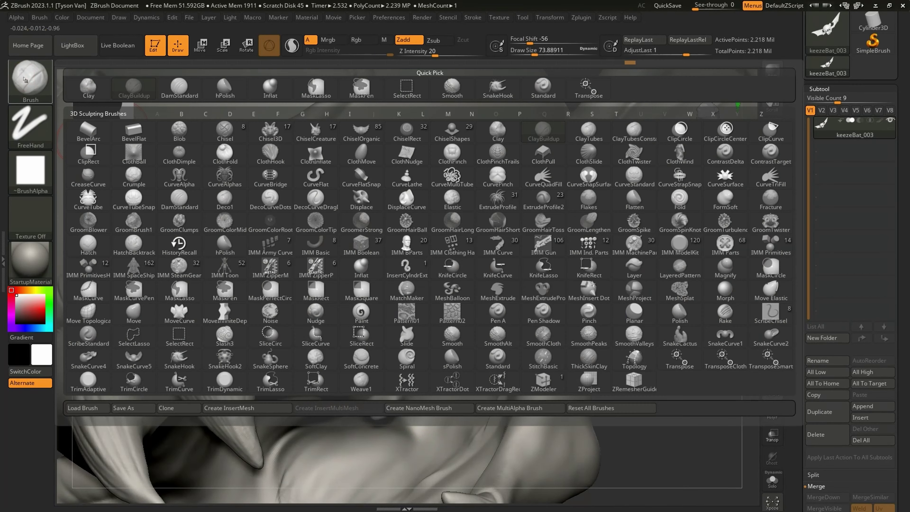
click(275, 87)
key(s)
mouse_move(390, 405)
mouse_down()
mouse_move(384, 410)
mouse_move(394, 404)
mouse_up()
key(s)
mouse_move(399, 409)
right_down()
mouse_move(380, 412)
mouse_move(361, 305)
right_up()
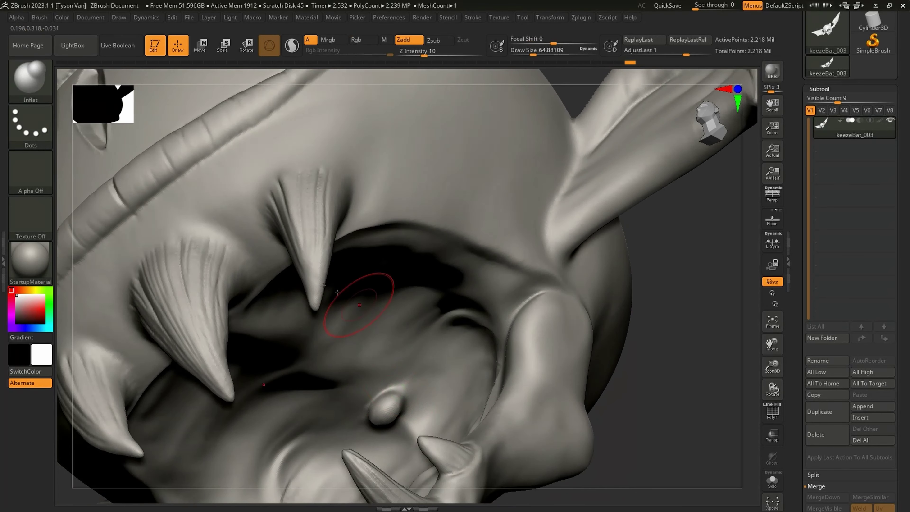
Add ridges to the inner mouth wall behind the fangs with ClayBuildup at a draw size of about 65 and smooth them.
click(41, 80)
click(153, 88)
mouse_move(437, 336)
mouse_down()
mouse_move(400, 367)
mouse_move(412, 340)
mouse_move(406, 311)
mouse_move(362, 301)
mouse_move(344, 323)
mouse_move(383, 307)
mouse_move(386, 335)
mouse_move(422, 332)
mouse_move(428, 350)
mouse_move(362, 328)
mouse_up()
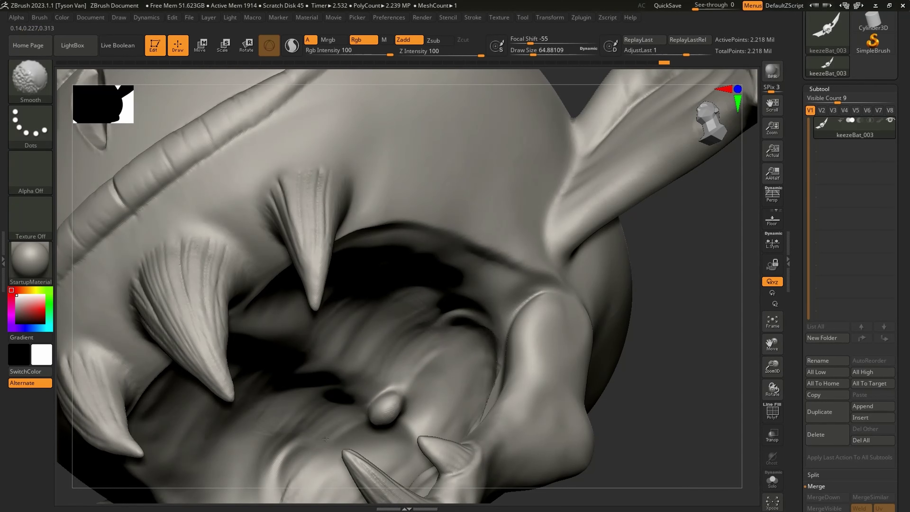
shift+drag(261, 384, 344, 369)
mouse_move(404, 379)
right_down()
mouse_move(415, 428)
mouse_move(435, 390)
right_up()
Pull the small lump out into a hanging uvula with SnakeHook at a draw size of about 49.
key(b)
key(s)
key(h)
key(s)
drag(401, 412, 398, 412)
mouse_move(390, 410)
mouse_down()
mouse_move(400, 427)
mouse_move(414, 417)
mouse_move(403, 406)
mouse_move(417, 408)
mouse_up()
right_drag(424, 404, 435, 406)
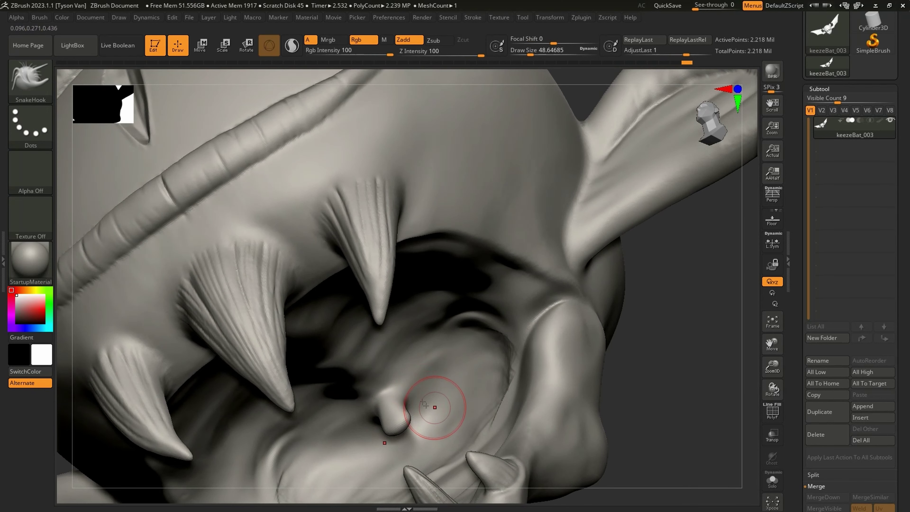
Layer curved folds across the mouth interior beside the uvula with ClayBuildup at a draw size of about 49 and smooth them.
click(36, 81)
click(133, 88)
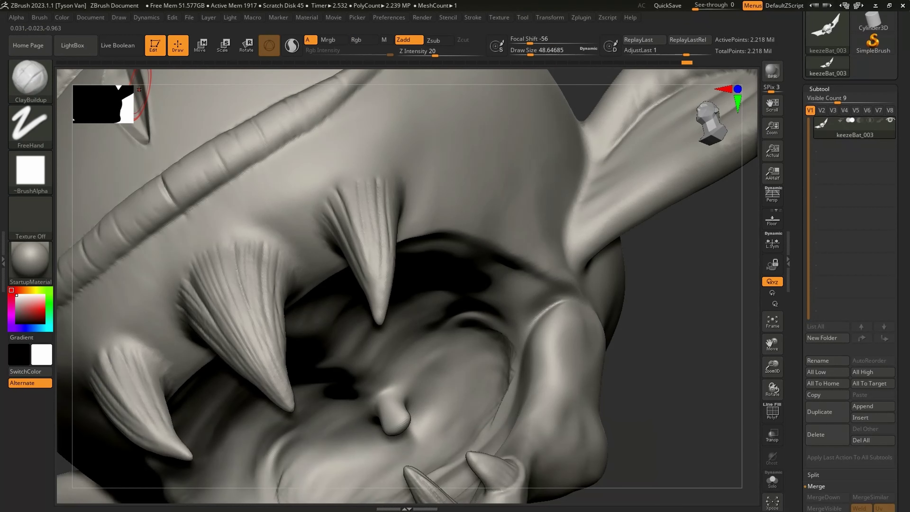
mouse_move(466, 361)
mouse_down()
mouse_move(440, 416)
mouse_move(467, 374)
mouse_move(448, 426)
mouse_move(477, 376)
mouse_move(451, 404)
mouse_up()
right_drag(452, 404, 472, 416)
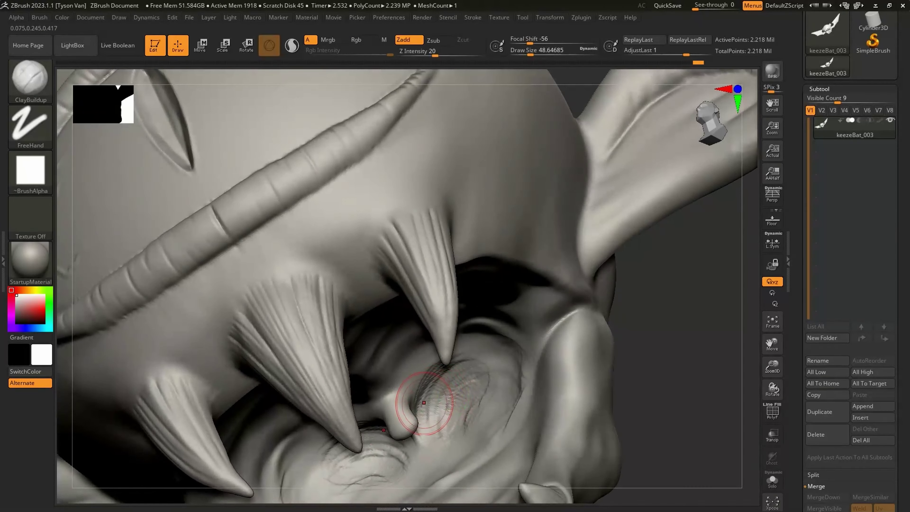
mouse_move(432, 407)
mouse_down()
mouse_move(462, 382)
mouse_move(469, 398)
mouse_move(437, 416)
mouse_move(432, 457)
mouse_move(449, 374)
mouse_up()
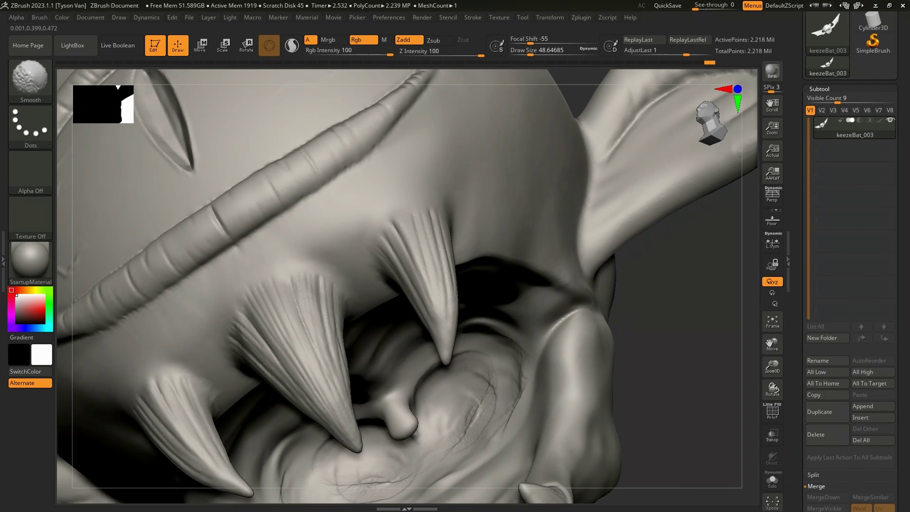
ctrl+right_drag(422, 408, 417, 382)
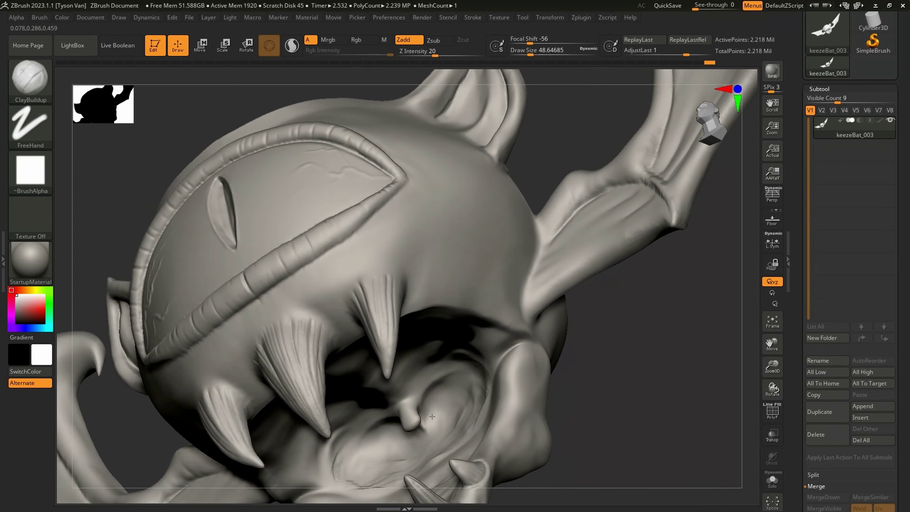
Refine the folds of the mouth floor and inner jaw with ClayBuildup at a draw size of about 33, smoothing the surface.
key(s)
drag(413, 419, 409, 419)
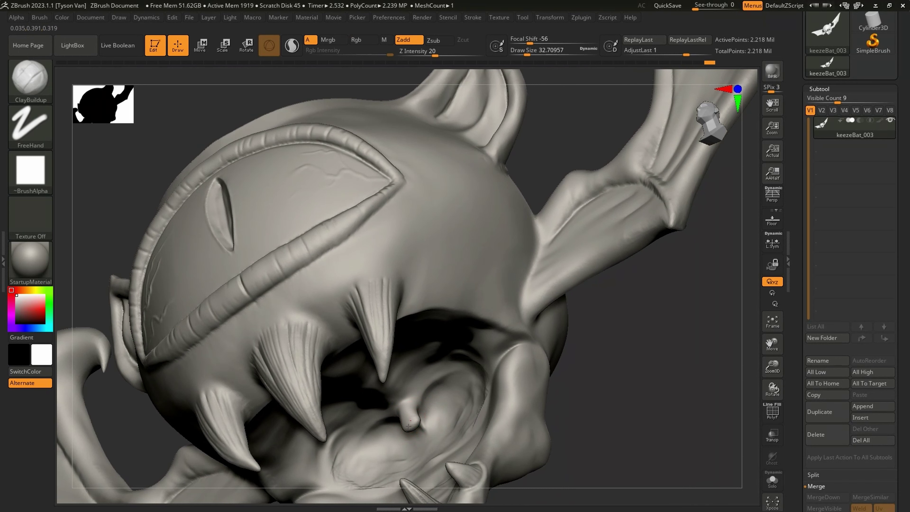
ctrl+right_drag(429, 412, 431, 424)
mouse_move(427, 418)
shift+mouse_down()
mouse_move(434, 412)
mouse_move(456, 433)
shift+mouse_up()
mouse_move(458, 435)
ctrl+right_down()
mouse_move(457, 380)
mouse_move(484, 346)
mouse_move(467, 356)
ctrl+right_up()
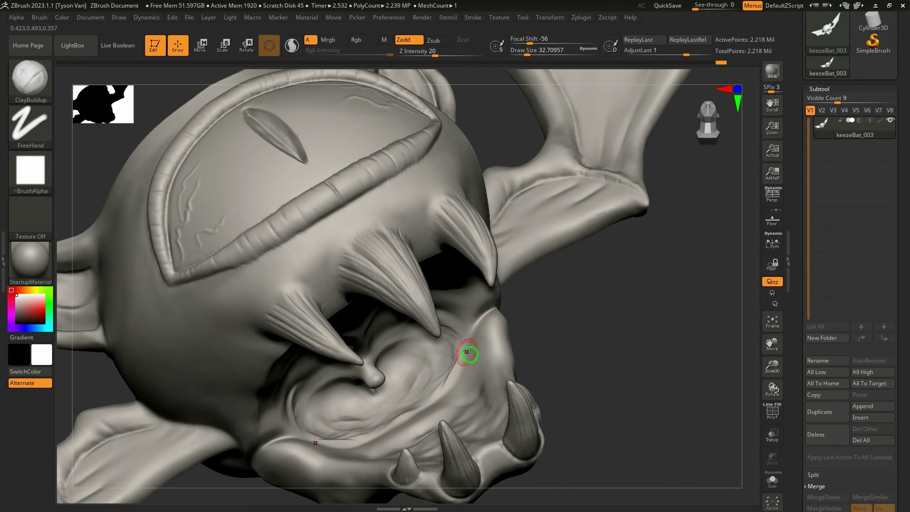
key(shift)
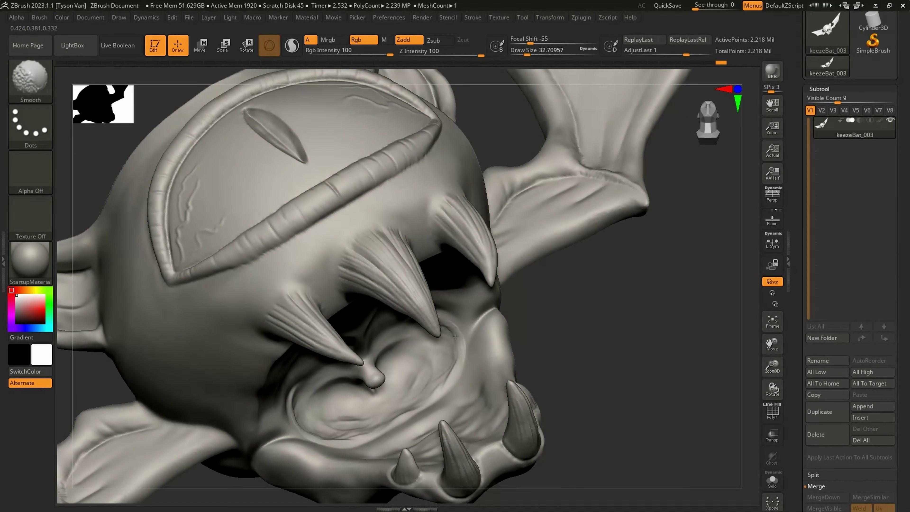
mouse_move(475, 342)
mouse_down()
mouse_move(453, 387)
mouse_move(463, 362)
mouse_move(452, 376)
mouse_up()
Reshape the uvula from the side and front with SnakeHook at a draw size of about 44.
key(s)
mouse_move(450, 375)
ctrl+right_down()
mouse_move(447, 393)
mouse_move(392, 381)
mouse_move(397, 388)
mouse_move(450, 359)
mouse_move(407, 340)
mouse_move(435, 345)
ctrl+right_up()
key(b)
key(s)
key(h)
key(s)
mouse_move(457, 350)
mouse_down()
mouse_move(442, 350)
mouse_move(448, 338)
mouse_up()
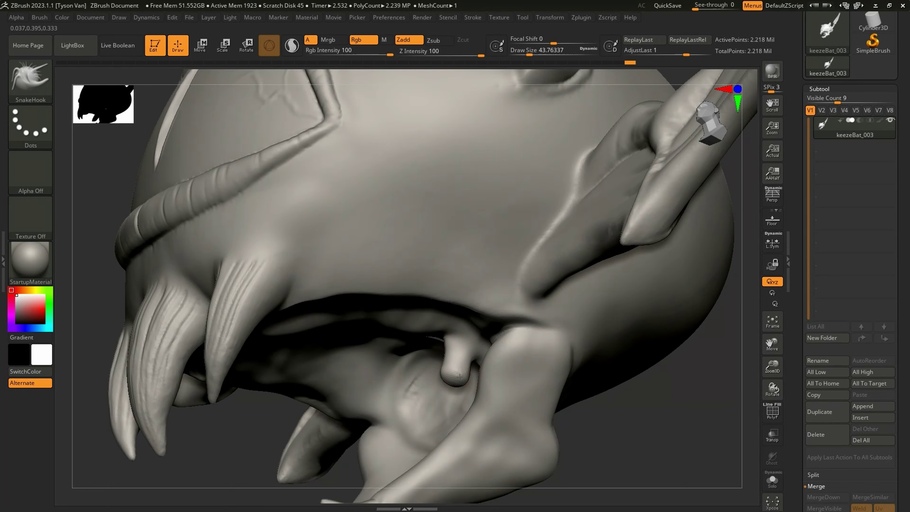
drag(465, 369, 458, 360)
mouse_move(426, 359)
right_down()
mouse_move(462, 364)
mouse_move(462, 347)
right_up()
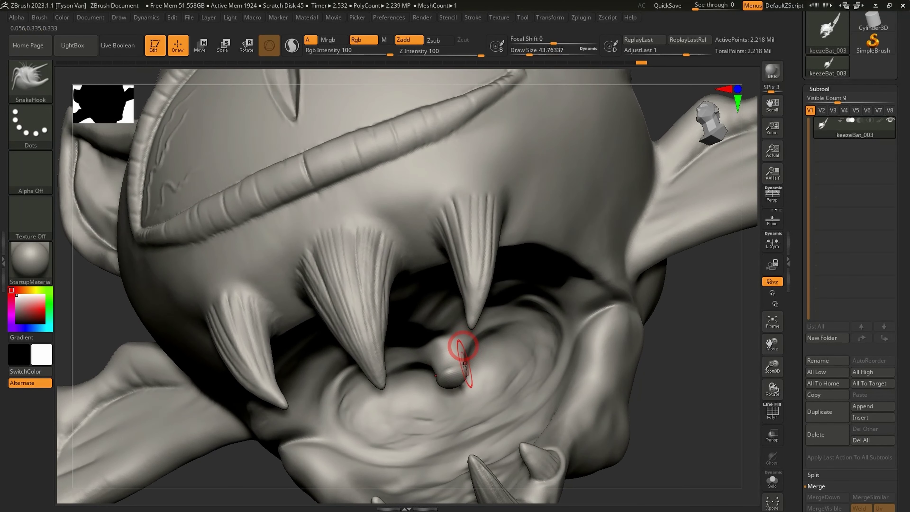
drag(462, 382, 466, 381)
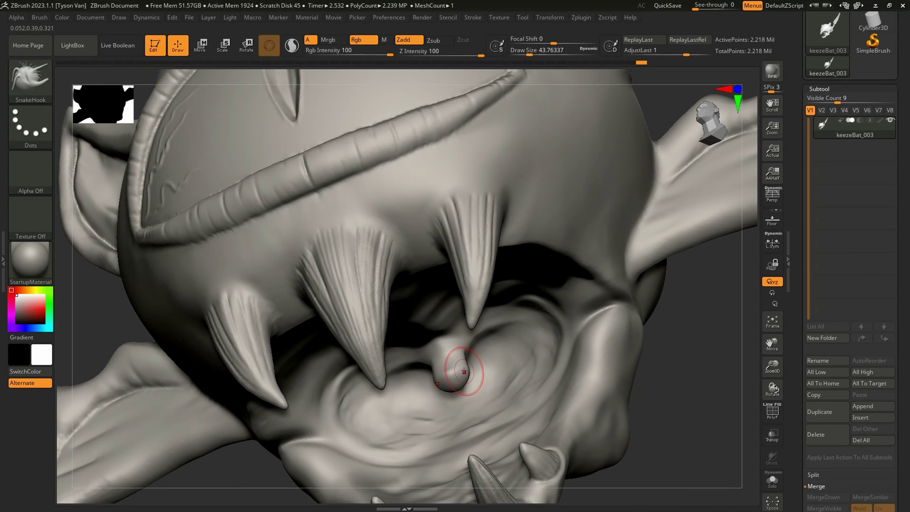
mouse_move(474, 381)
ctrl+right_down()
mouse_move(479, 343)
mouse_move(496, 426)
mouse_move(507, 294)
mouse_move(508, 314)
ctrl+right_up()
Paint scattered round mask spots on the back of the head with MaskPen at a draw size of about 39.
scroll(496, 394, up, 5)
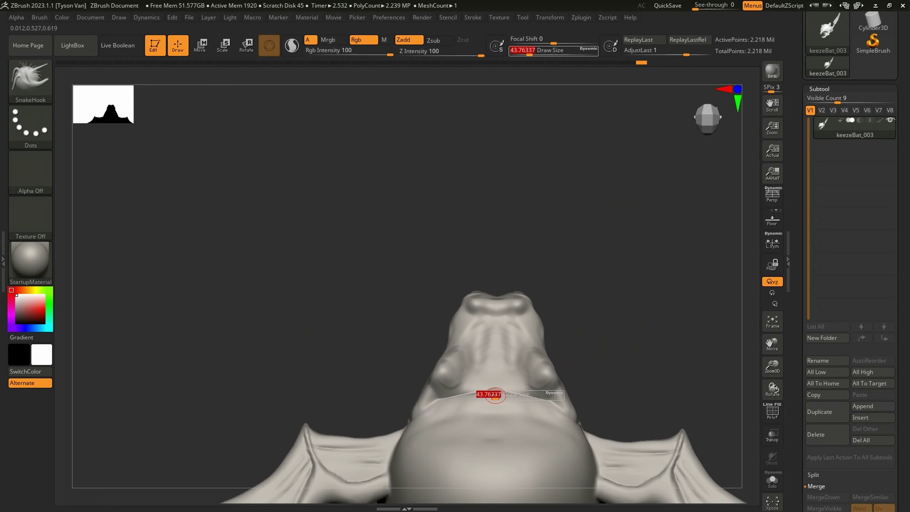
mouse_move(495, 387)
right_down()
mouse_move(498, 376)
mouse_move(518, 382)
mouse_move(515, 426)
mouse_move(421, 428)
mouse_move(424, 354)
mouse_move(454, 393)
mouse_move(419, 332)
mouse_move(433, 347)
mouse_move(421, 412)
mouse_move(401, 394)
mouse_move(520, 337)
mouse_move(374, 398)
right_up()
mouse_move(427, 372)
right_down()
mouse_move(402, 360)
mouse_move(418, 374)
right_up()
key(ctrl)
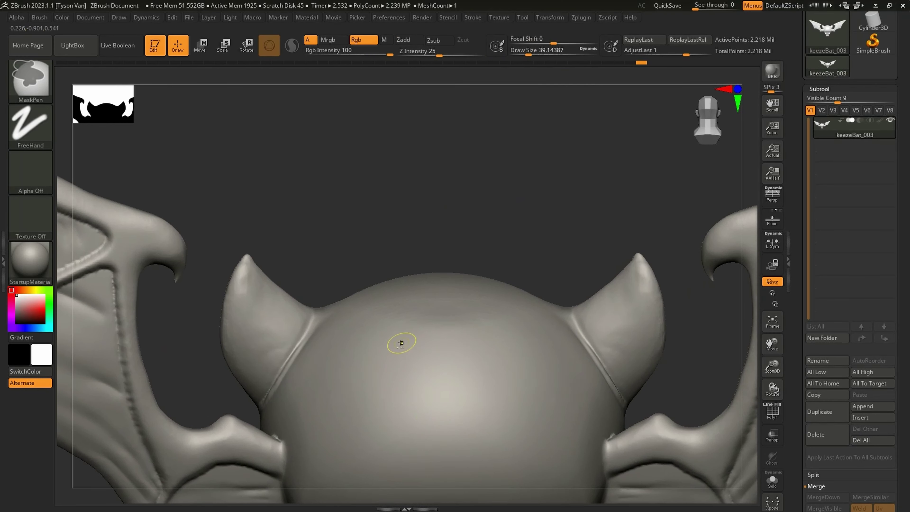
ctrl+drag(467, 296, 476, 310)
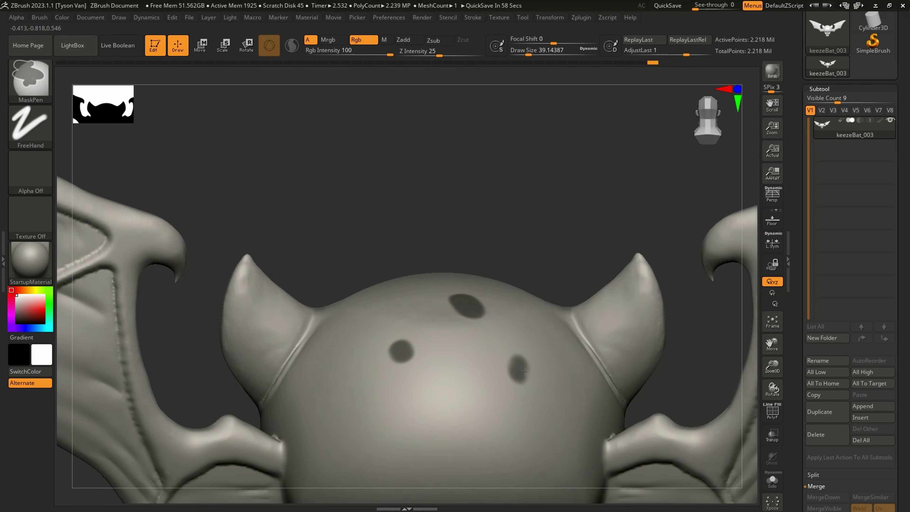
ctrl+drag(445, 394, 436, 415)
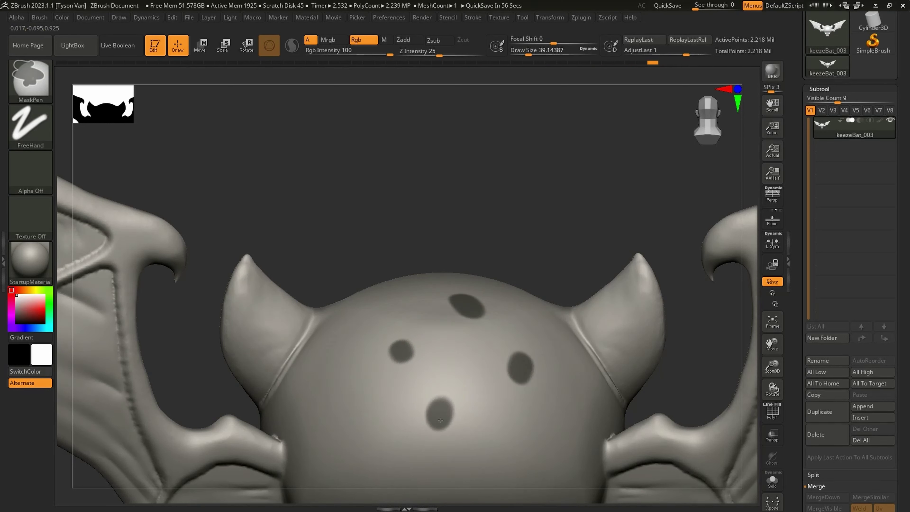
key(ctrl)
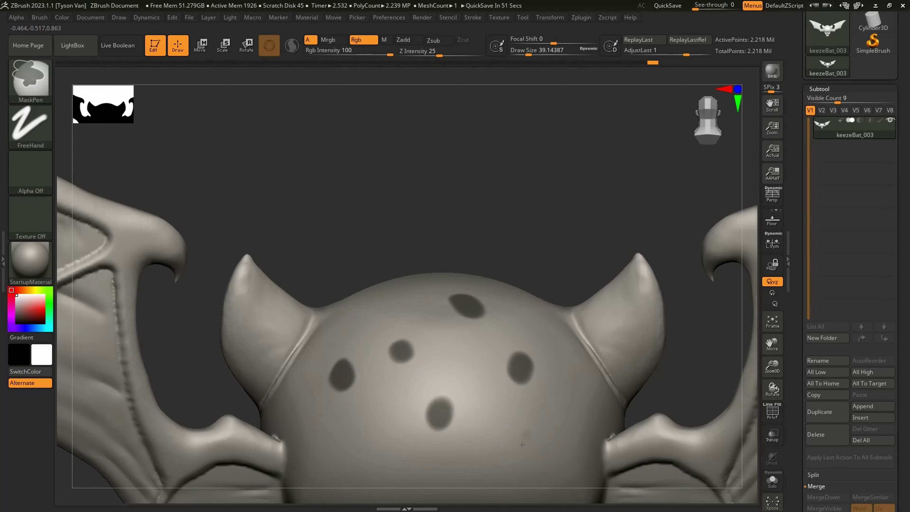
ctrl+drag(522, 445, 528, 451)
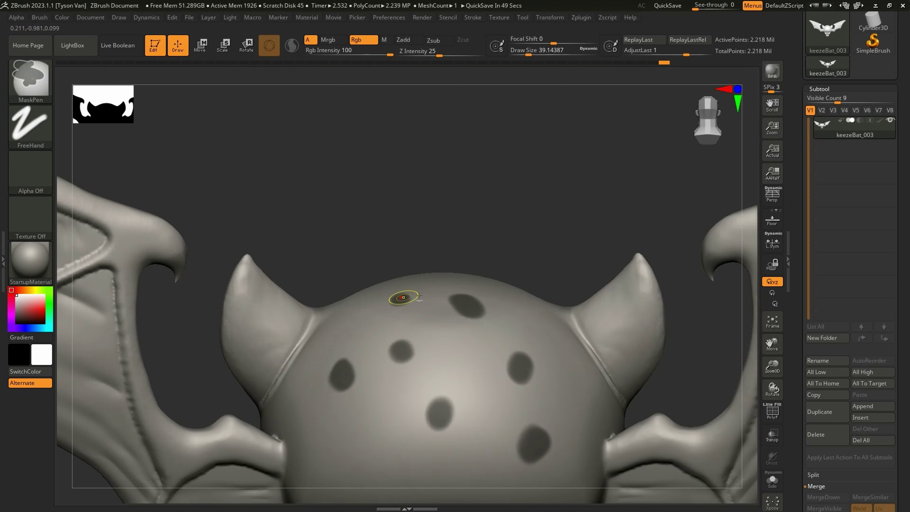
ctrl+drag(399, 463, 401, 472)
Add more mask spots toward the bottom and crown of the head's back, enlarge the central one and invert the mask.
ctrl+right_drag(408, 465, 444, 424)
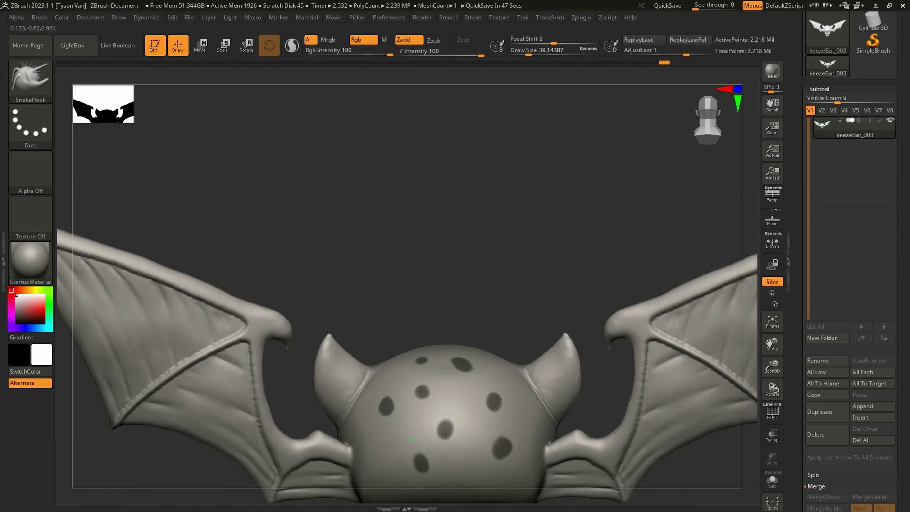
alt+right_drag(473, 476, 458, 408)
key(ctrl)
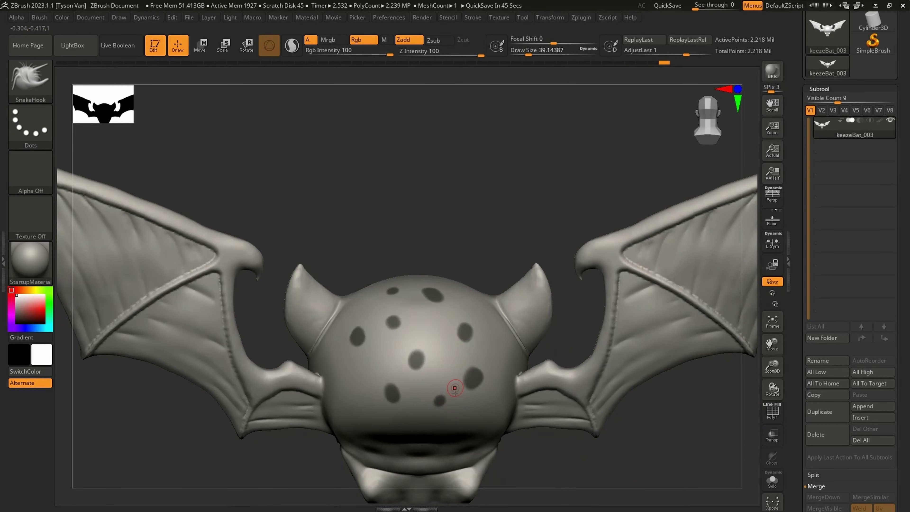
right_drag(450, 332, 475, 236)
ctrl+drag(471, 238, 474, 247)
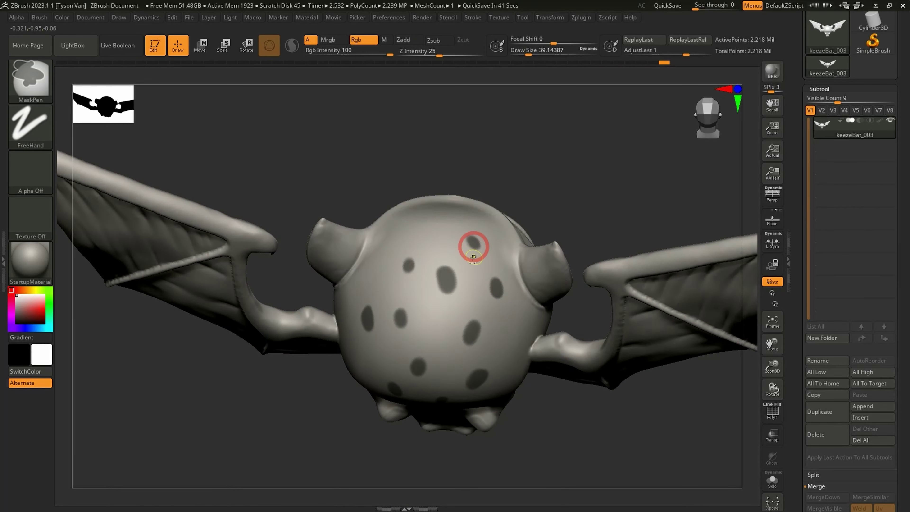
right_drag(404, 286, 446, 334)
ctrl+drag(431, 346, 431, 334)
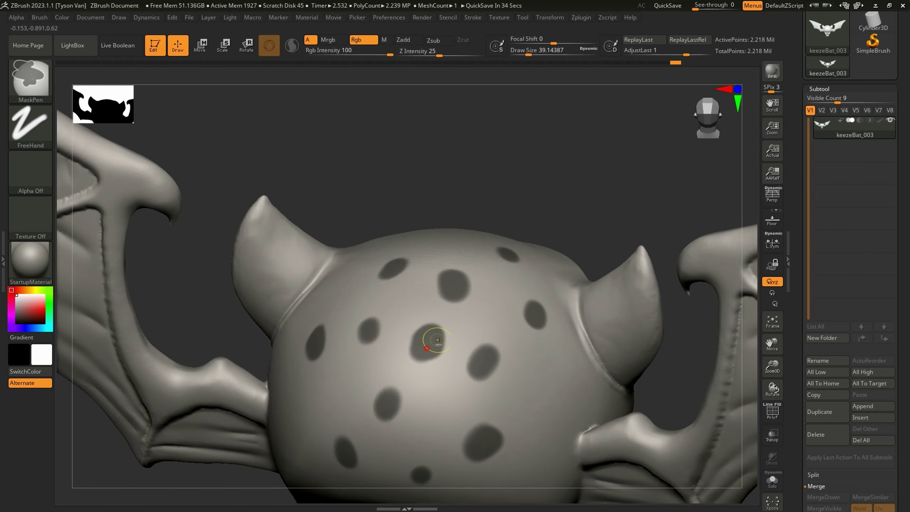
mouse_move(437, 340)
ctrl+right_down()
mouse_move(514, 297)
mouse_move(515, 305)
mouse_move(494, 376)
mouse_move(463, 382)
mouse_move(446, 256)
mouse_move(472, 330)
ctrl+right_up()
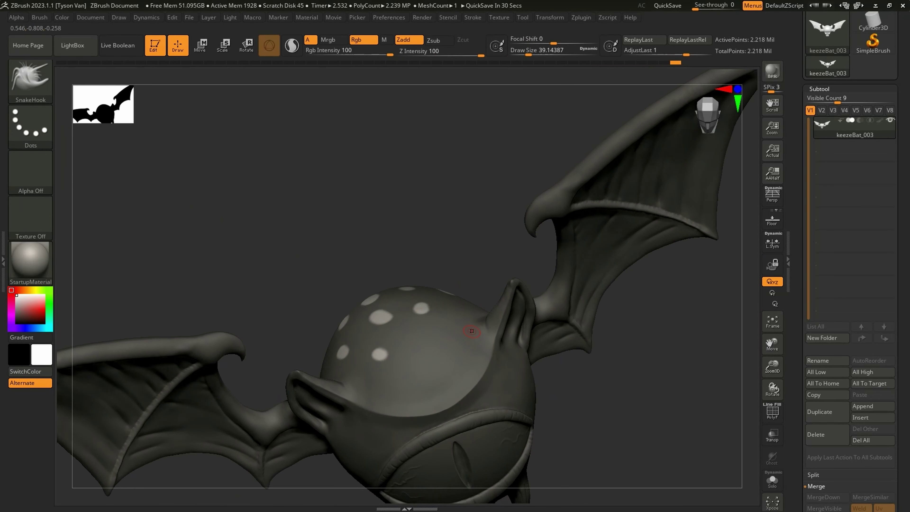
Inflate the unmasked spots on the head with the Inflate deformation to raise them into bumps.
click(830, 88)
click(826, 201)
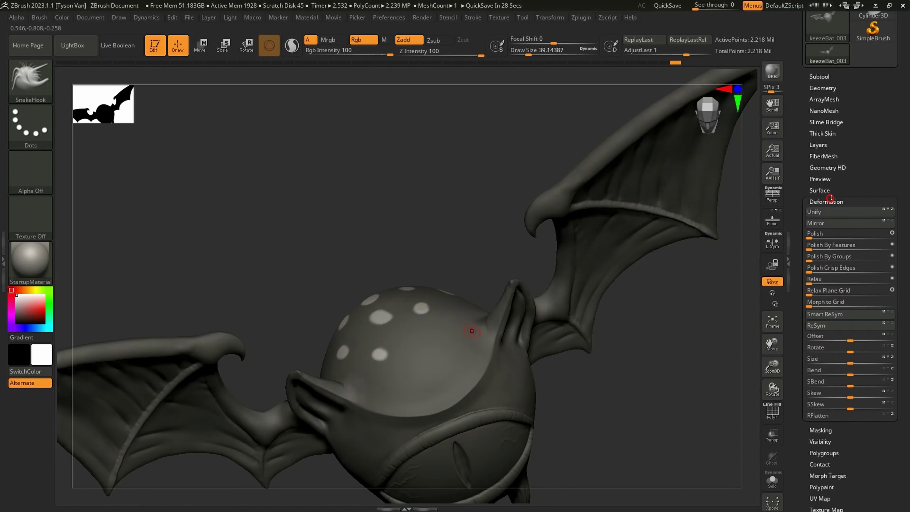
drag(851, 412, 864, 411)
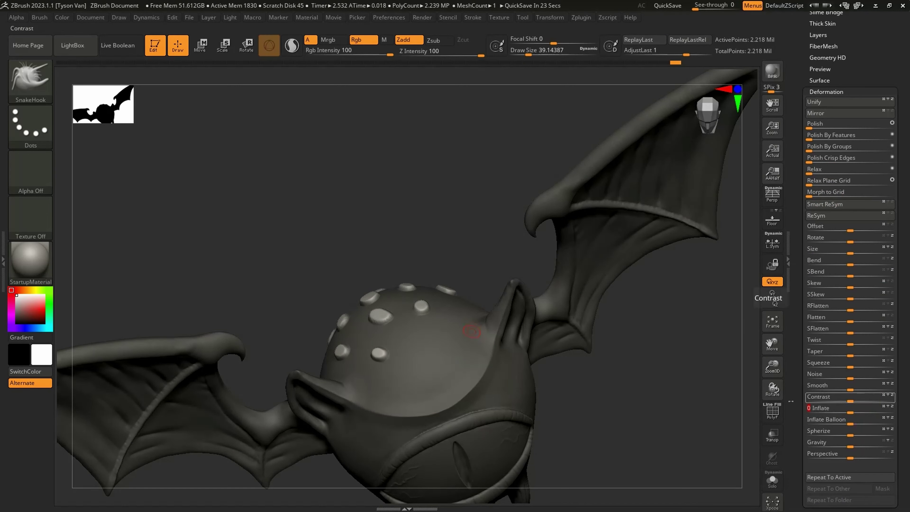
Smooth the raised spots on the head with a large brush at a draw size of about 576 and clear the mask.
right_drag(416, 310, 433, 347)
key(s)
mouse_move(381, 324)
mouse_down()
mouse_move(395, 321)
mouse_move(360, 293)
mouse_up()
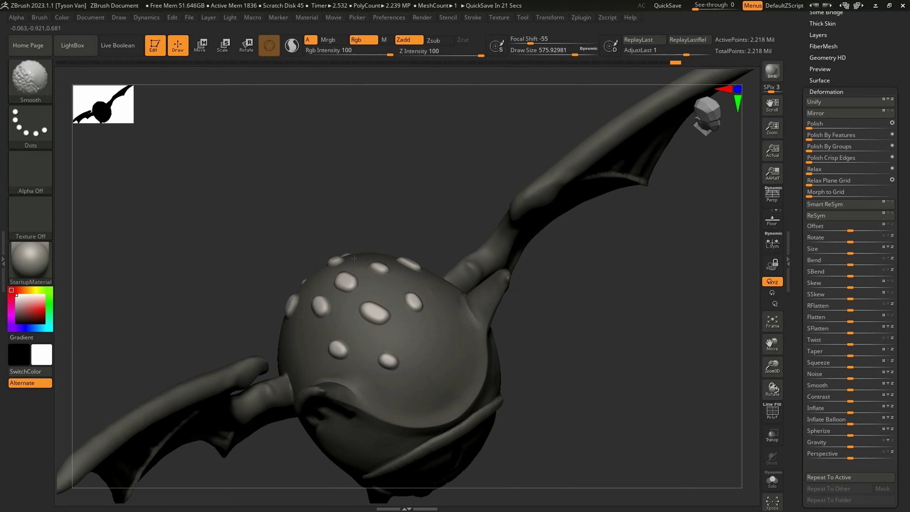
right_drag(397, 350, 411, 368)
mouse_move(409, 361)
shift+mouse_down()
mouse_move(359, 315)
mouse_move(280, 311)
shift+mouse_up()
right_drag(280, 311, 356, 323)
ctrl+drag(460, 388, 528, 330)
Mask one more round spot on the crown between the ears with MaskPen at a draw size of about 56 and invert the mask.
mouse_move(448, 331)
right_down()
mouse_move(426, 296)
mouse_move(376, 274)
mouse_move(339, 301)
mouse_move(342, 352)
mouse_move(369, 413)
right_up()
key(s)
mouse_move(336, 367)
mouse_down()
mouse_move(294, 365)
mouse_move(311, 371)
mouse_up()
key(s)
ctrl+click(462, 284)
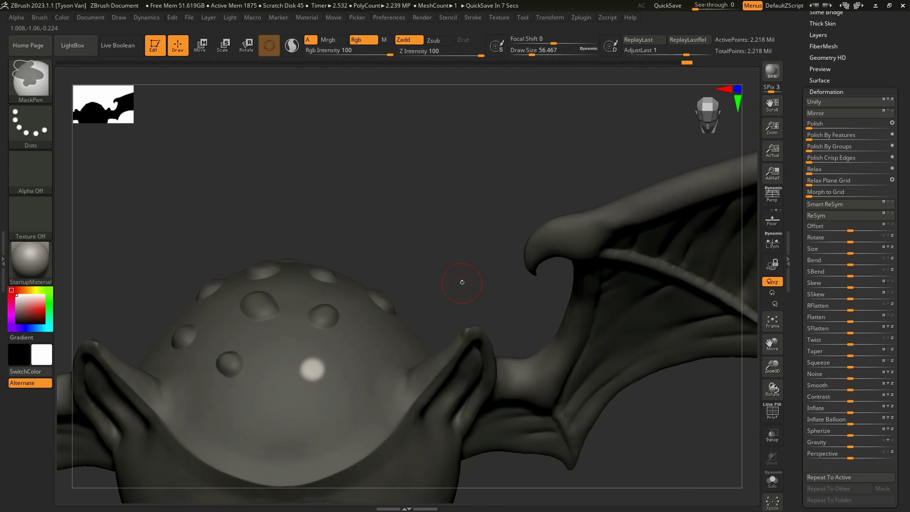
Inflate the newly isolated spot on the crown into a bump and clear the mask.
drag(850, 412, 862, 413)
key(shift)
ctrl+click(473, 197)
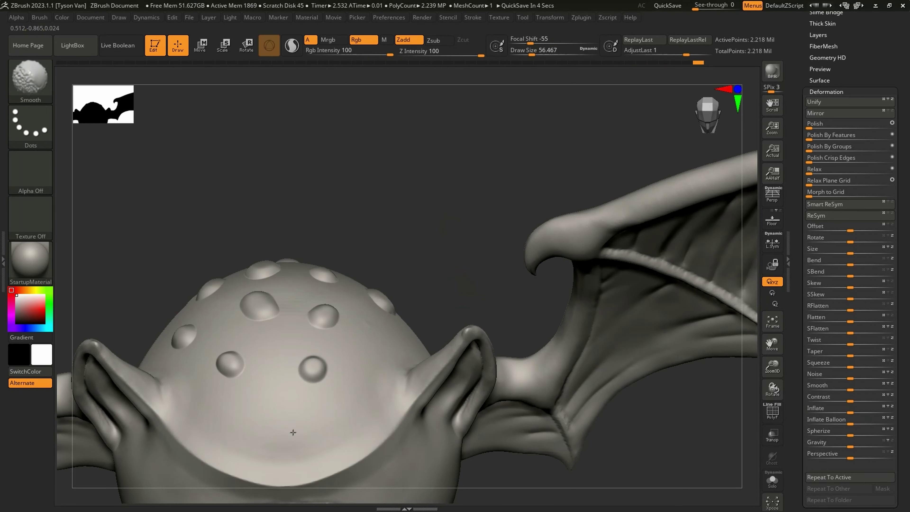
key(shift)
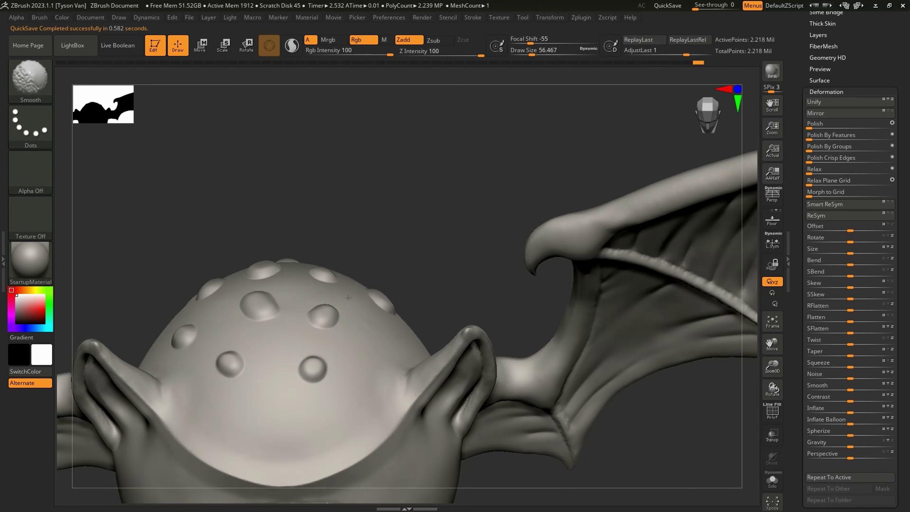
Nudge the outer side of the eye area with SnakeHook at a draw size of about 120.
ctrl+right_drag(388, 392, 374, 378)
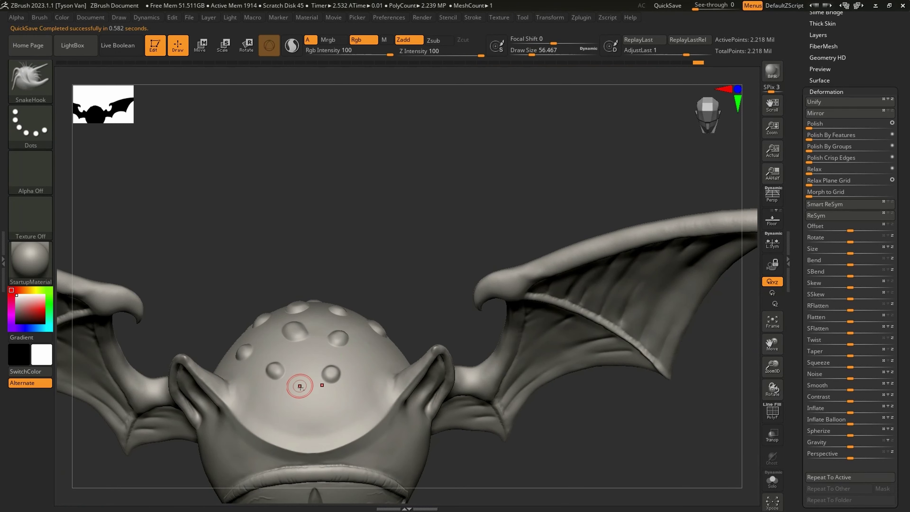
ctrl+right_drag(299, 388, 277, 380)
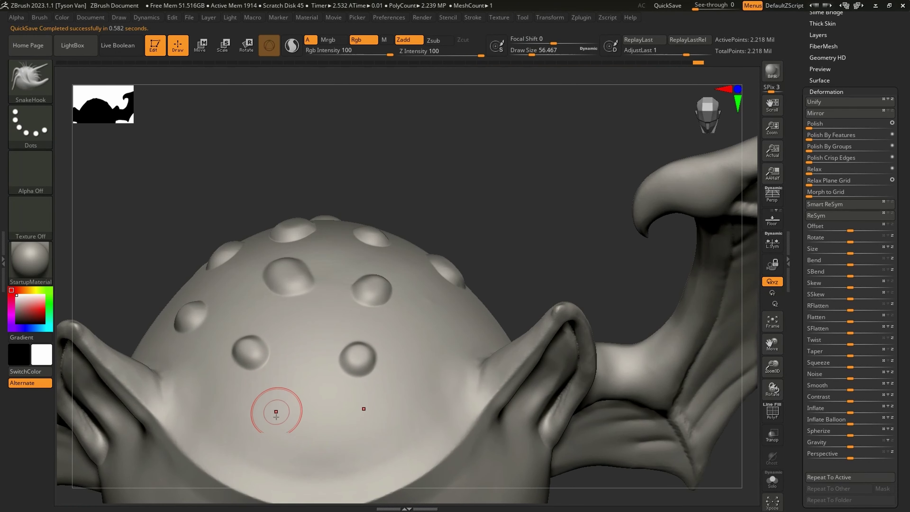
mouse_move(380, 423)
right_down()
mouse_move(386, 349)
mouse_move(417, 402)
mouse_move(372, 305)
mouse_move(347, 392)
mouse_move(404, 405)
mouse_move(390, 380)
mouse_move(454, 430)
mouse_move(426, 379)
right_up()
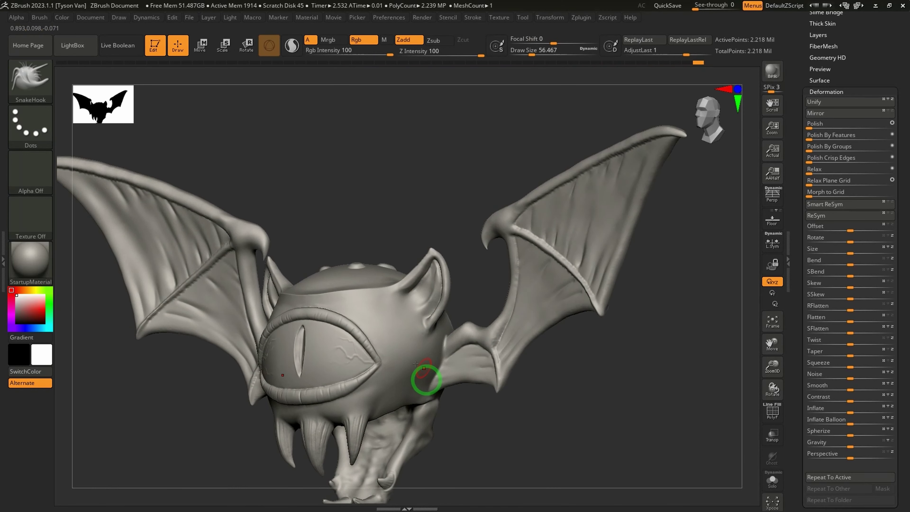
key(s)
click(387, 359)
drag(370, 343, 375, 350)
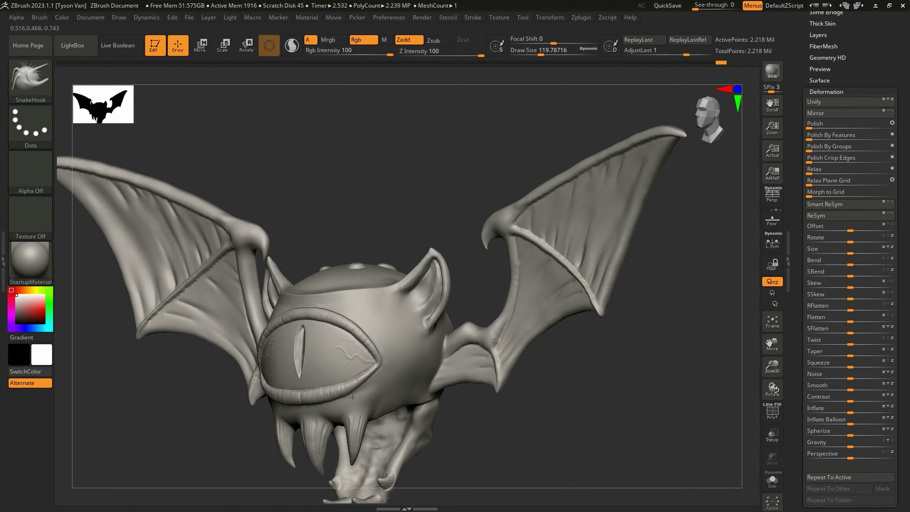
Switch to the Standard brush and set its draw size to about 25.
mouse_move(376, 406)
right_down()
mouse_move(406, 401)
mouse_move(400, 405)
mouse_move(411, 373)
right_up()
key(b)
key(s)
key(t)
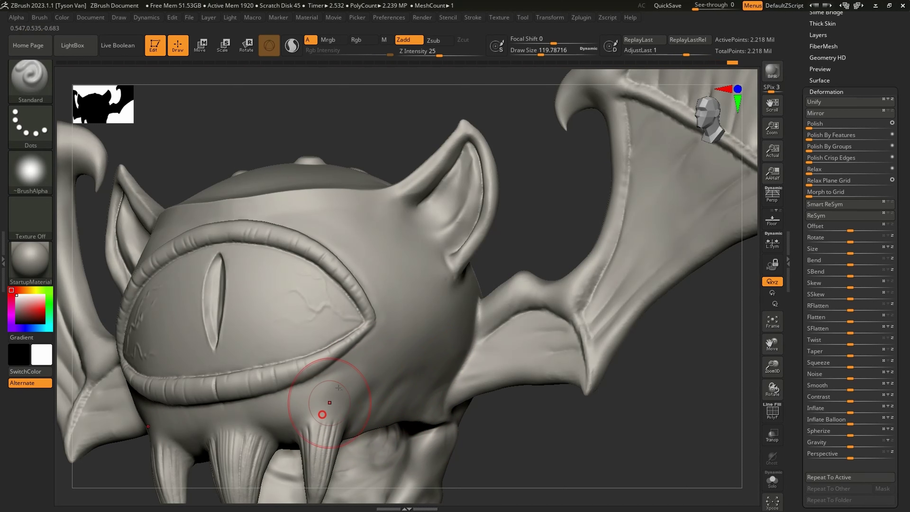
ctrl+right_drag(326, 422, 362, 473)
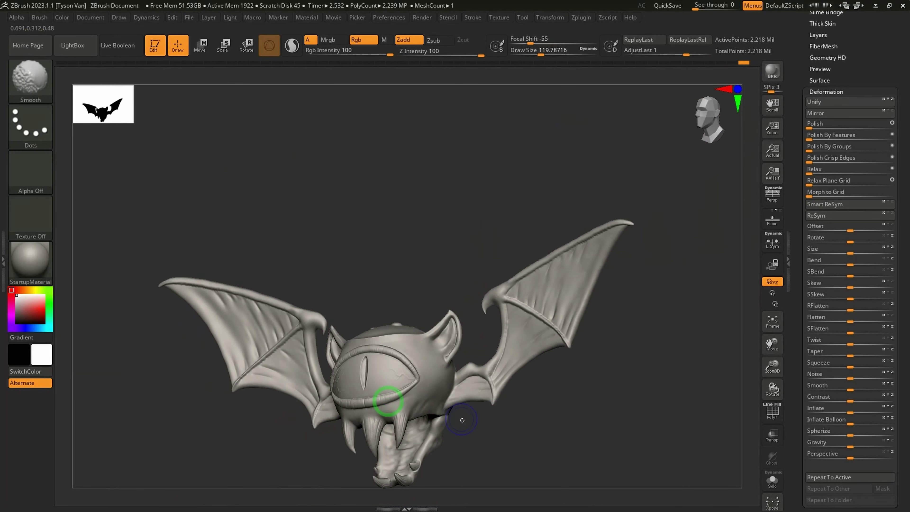
shift+right_drag(461, 421, 433, 364)
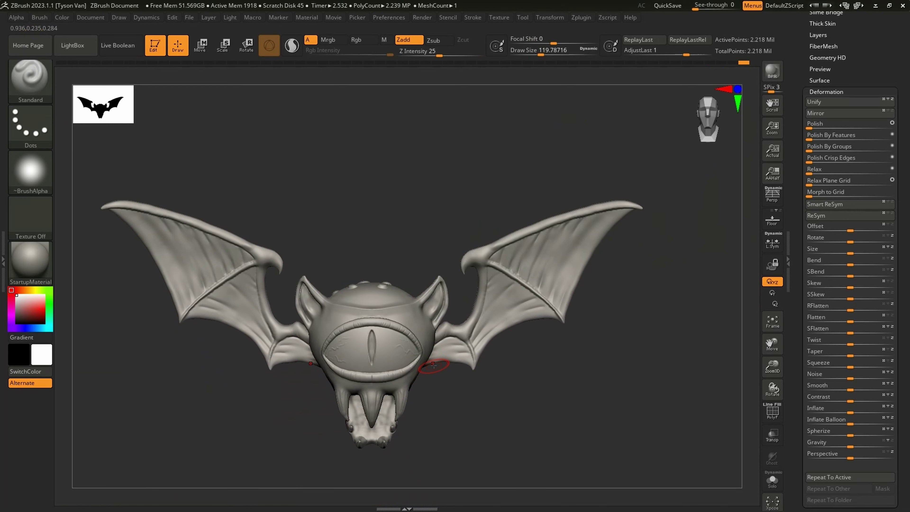
right_drag(475, 403, 427, 265)
key(s)
mouse_move(438, 275)
mouse_down()
mouse_move(424, 276)
mouse_move(431, 321)
mouse_up()
mouse_move(430, 321)
ctrl+right_down()
mouse_move(451, 377)
mouse_move(461, 373)
mouse_move(429, 366)
ctrl+right_up()
mouse_move(430, 365)
ctrl+right_down()
mouse_move(422, 381)
mouse_move(428, 331)
mouse_move(452, 347)
ctrl+right_up()
right_drag(452, 347, 433, 330)
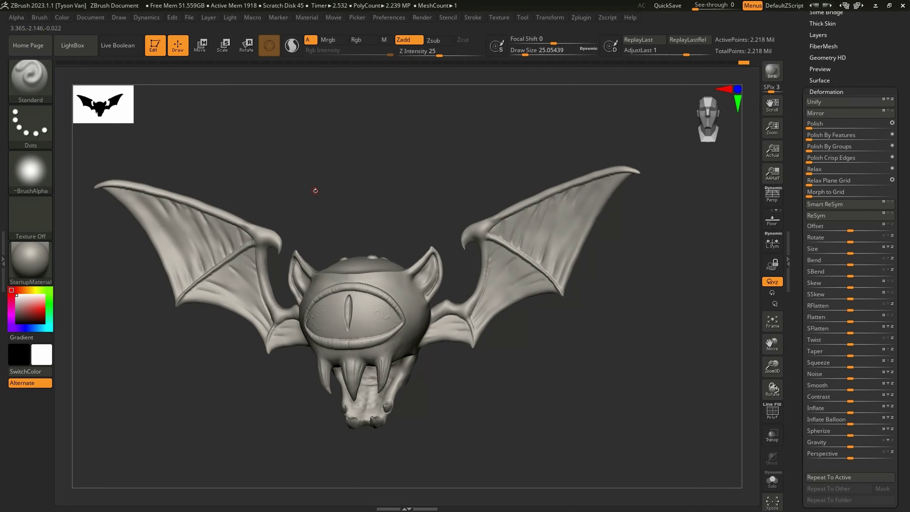
mouse_move(495, 380)
alt+right_down()
mouse_move(524, 382)
mouse_move(475, 378)
mouse_move(451, 371)
mouse_move(452, 363)
alt+right_up()
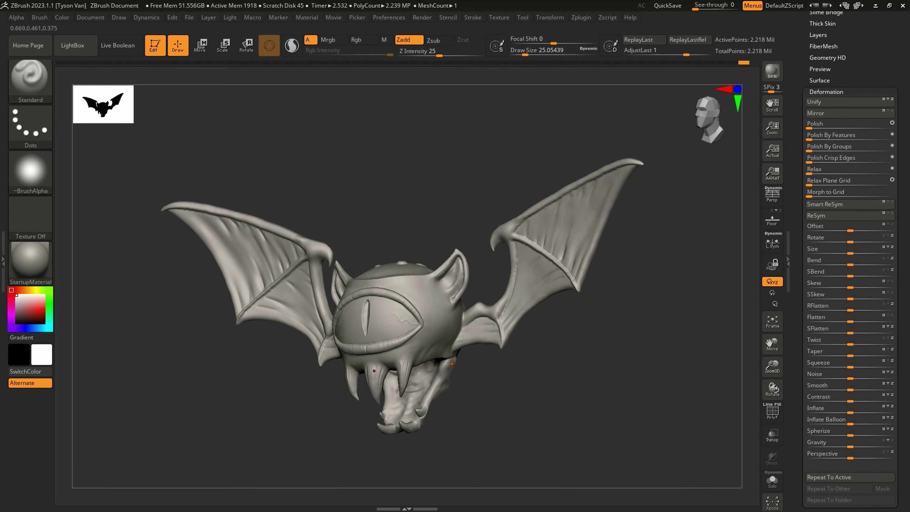